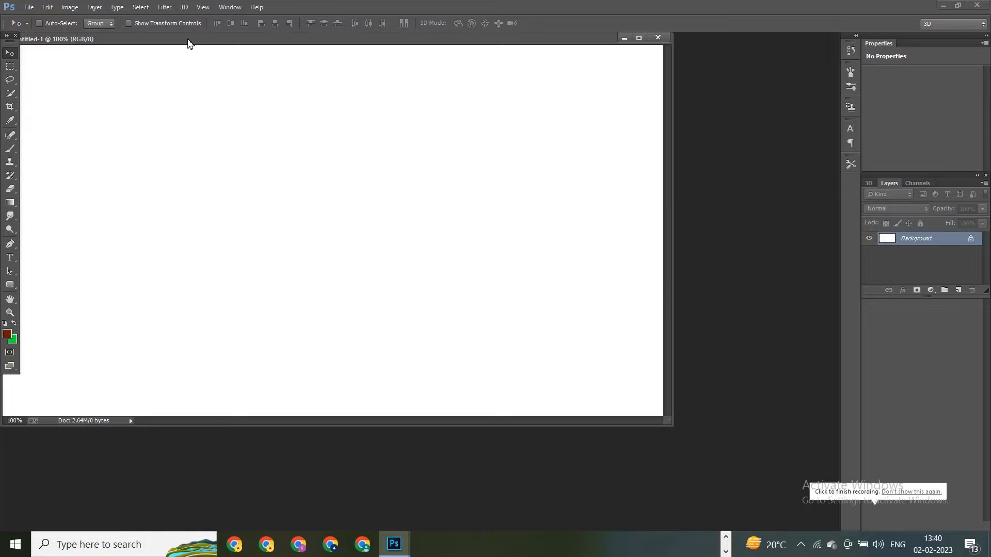
Step: Dock the blank document's window and browse the Desktop folder for an image to open
{"action": "left_click_drag", "start_coordinate": [188, 40], "coordinate": [245, 40]}
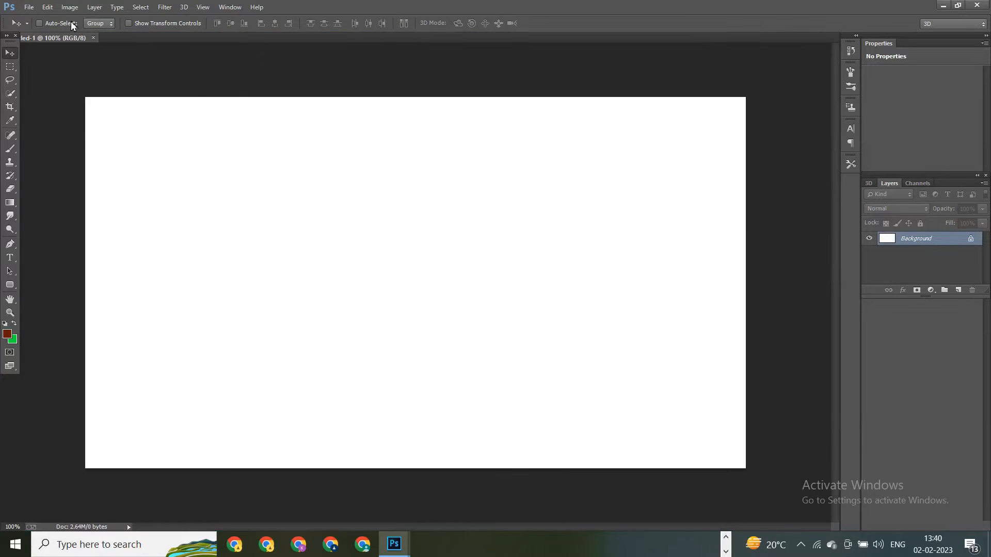
{"action": "left_click", "coordinate": [33, 8]}
{"action": "left_click", "coordinate": [44, 35]}
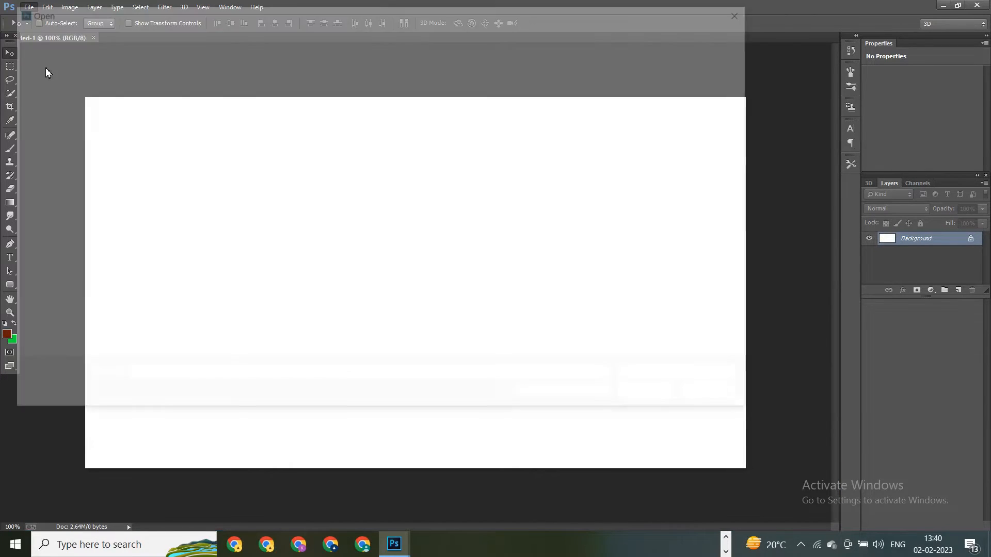
{"action": "left_click", "coordinate": [57, 133]}
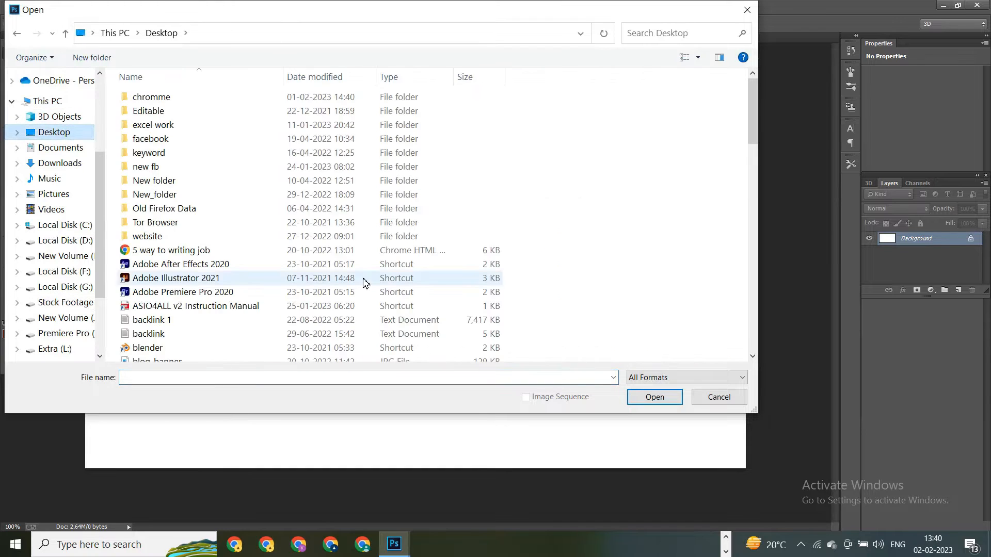
{"action": "scroll", "coordinate": [282, 285], "scroll_direction": "down", "scroll_amount": 2}
{"action": "scroll", "coordinate": [283, 285], "scroll_direction": "down", "scroll_amount": 2}
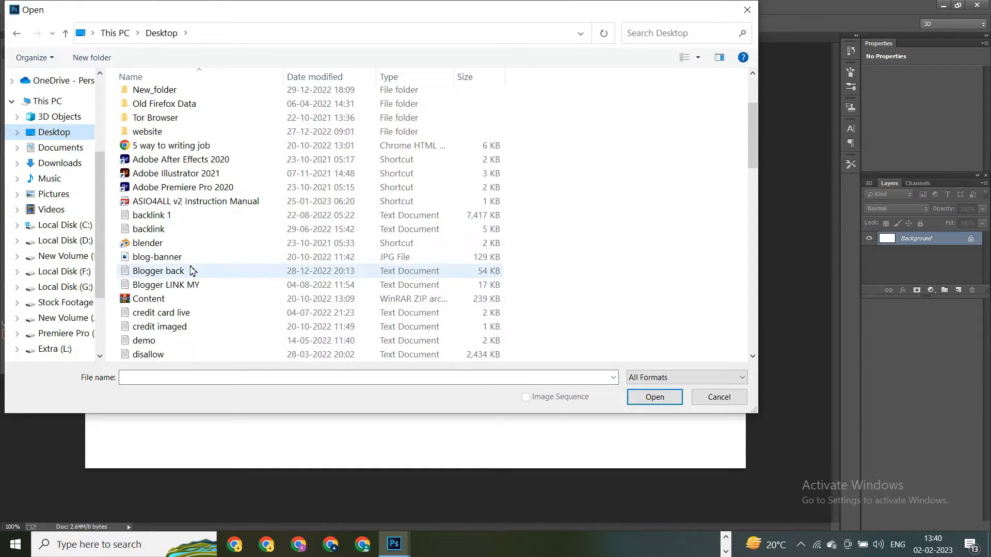
{"action": "scroll", "coordinate": [191, 263], "scroll_direction": "down", "scroll_amount": 4}
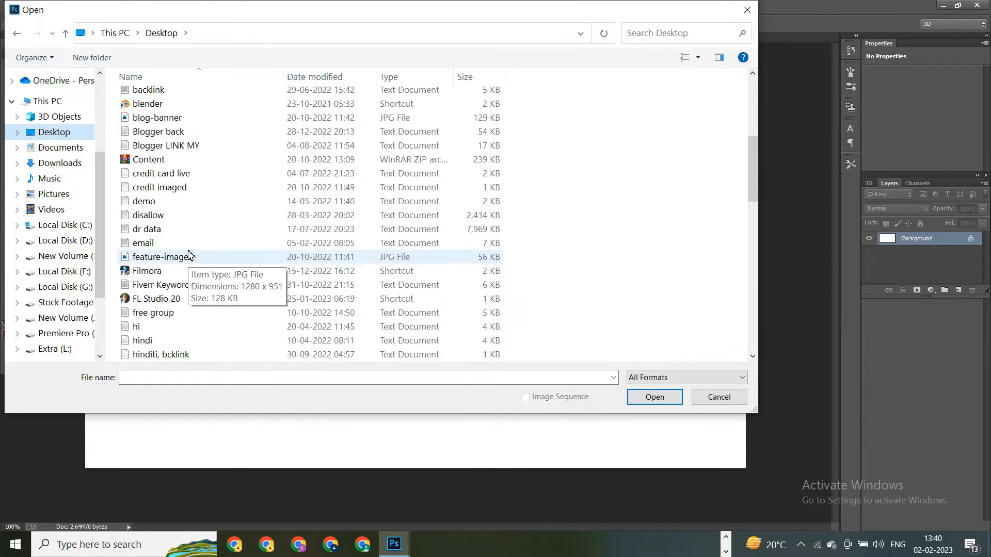
Step: Show the Desktop files as tiles and open the pexels-kelly-lacy-4041405 photo
{"action": "left_click", "coordinate": [720, 58]}
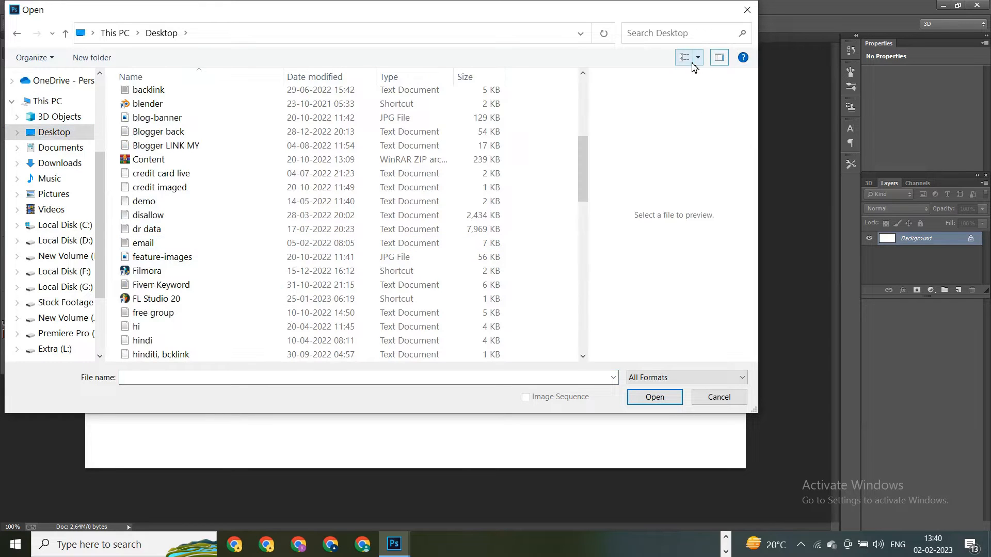
{"action": "left_click", "coordinate": [689, 57]}
{"action": "scroll", "coordinate": [335, 243], "scroll_direction": "down", "scroll_amount": 8}
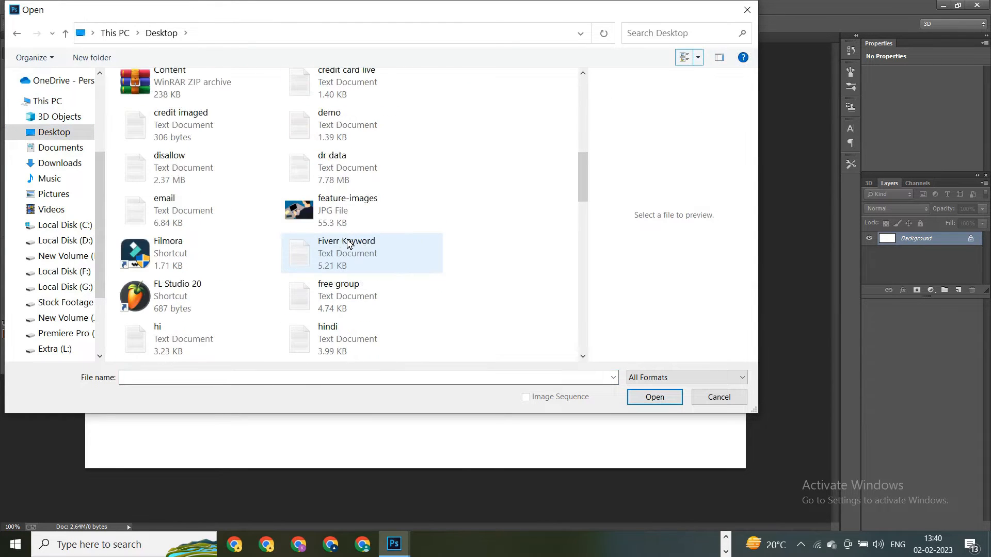
{"action": "scroll", "coordinate": [320, 253], "scroll_direction": "down", "scroll_amount": 6}
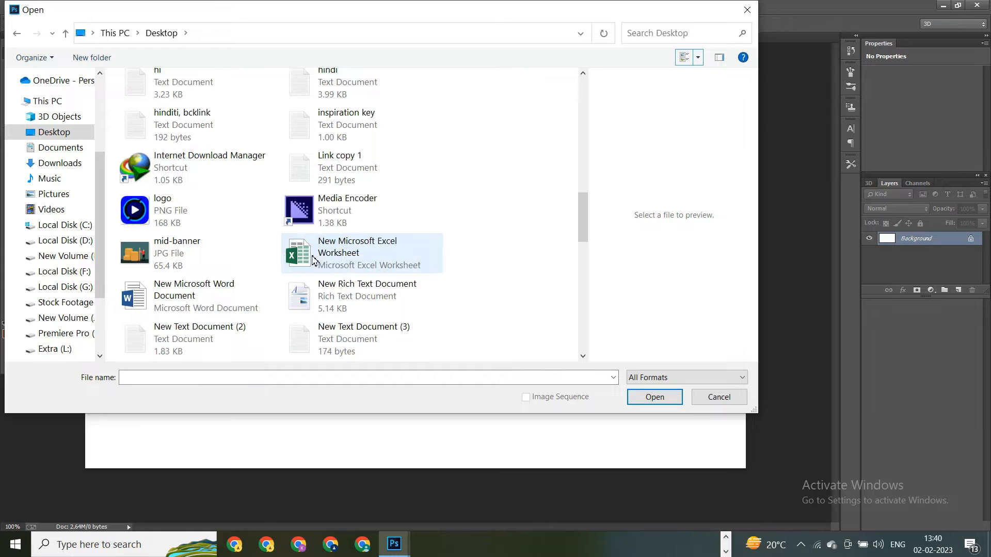
{"action": "scroll", "coordinate": [297, 265], "scroll_direction": "down", "scroll_amount": 3}
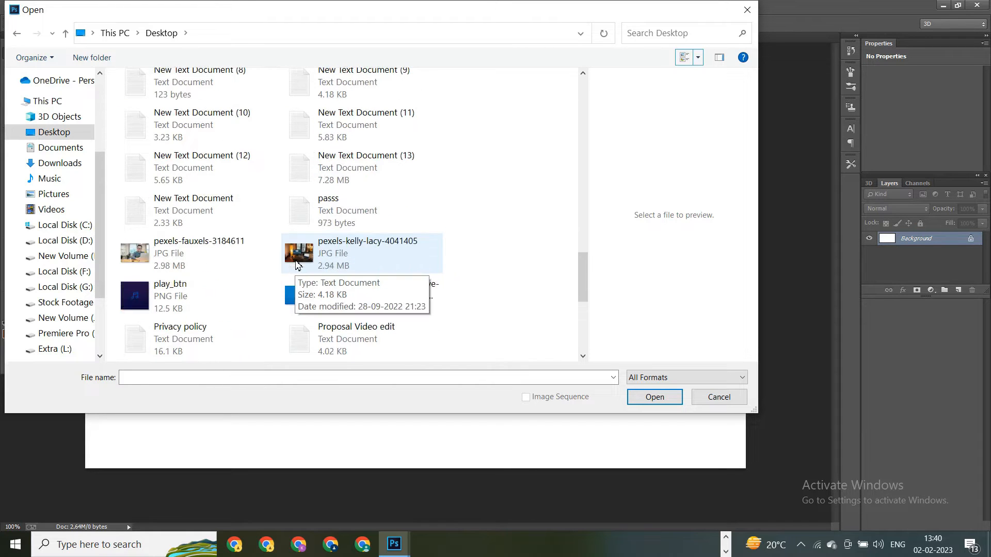
{"action": "left_click", "coordinate": [320, 260]}
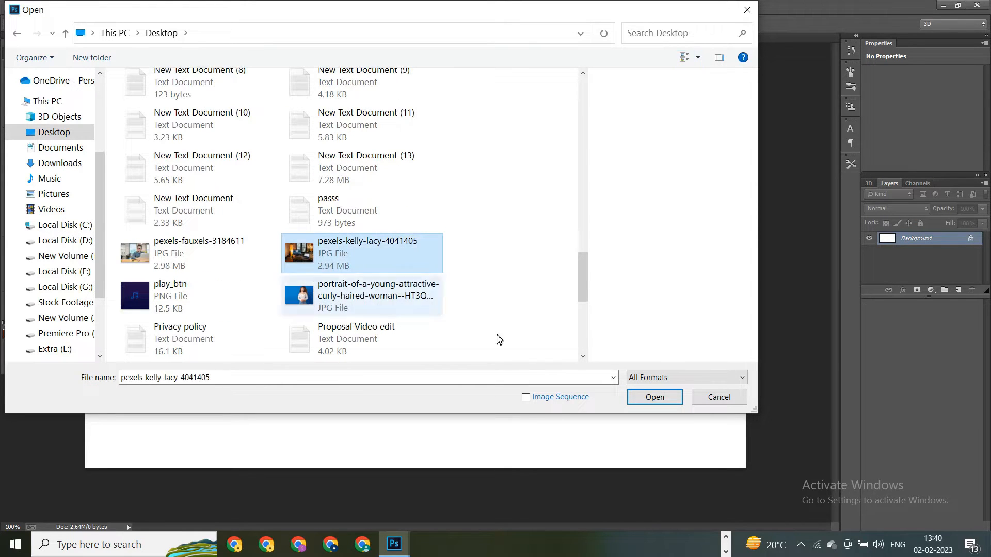
{"action": "left_click", "coordinate": [658, 402]}
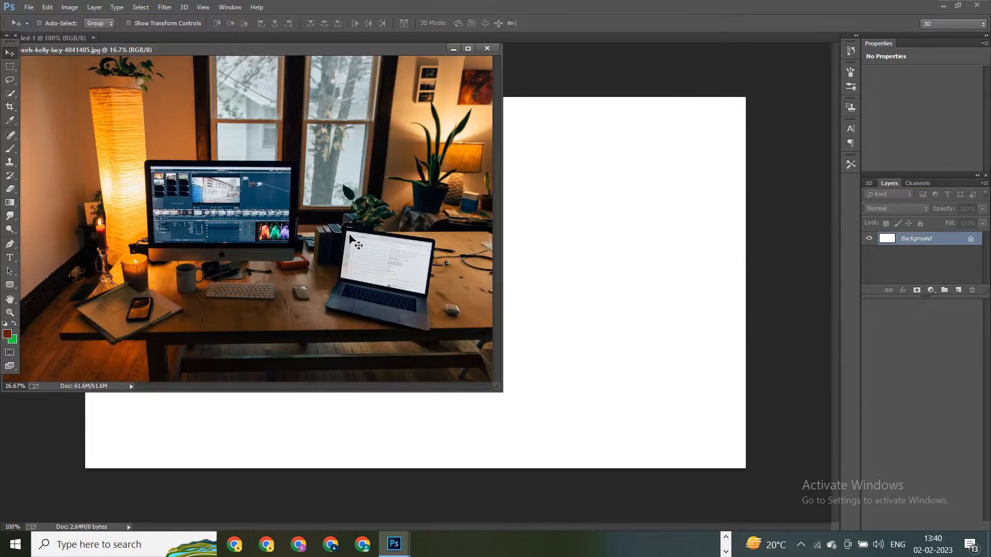
Step: Copy the desk photo into the blank document as a layer, close the source photo, and shift the layer up and left
{"action": "left_click_drag", "start_coordinate": [308, 246], "coordinate": [564, 261]}
{"action": "left_click", "coordinate": [487, 48]}
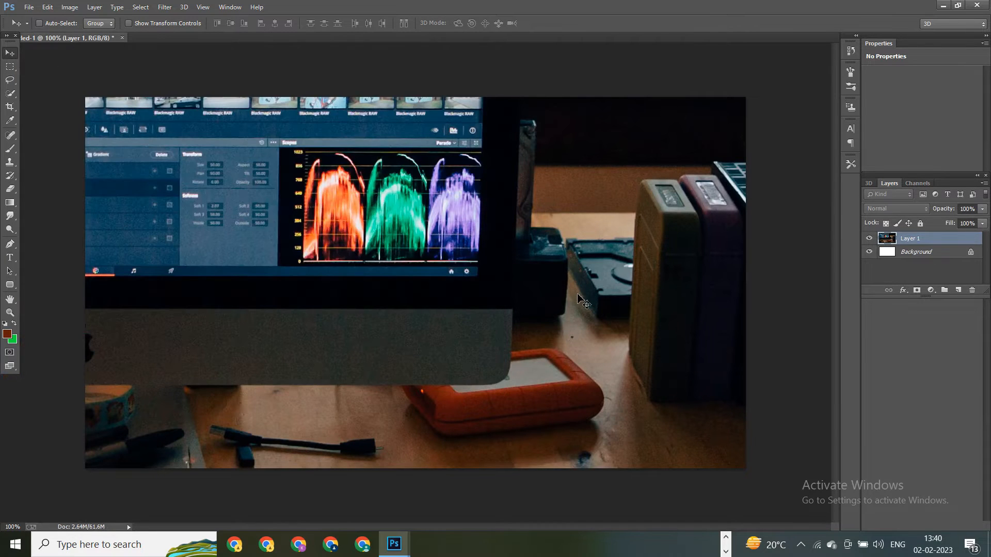
{"action": "left_click_drag", "start_coordinate": [511, 308], "coordinate": [372, 263]}
Step: Scale the desk photo layer down to about 32% and position it so it covers the whole canvas
{"action": "key", "text": "ctrl+t"}
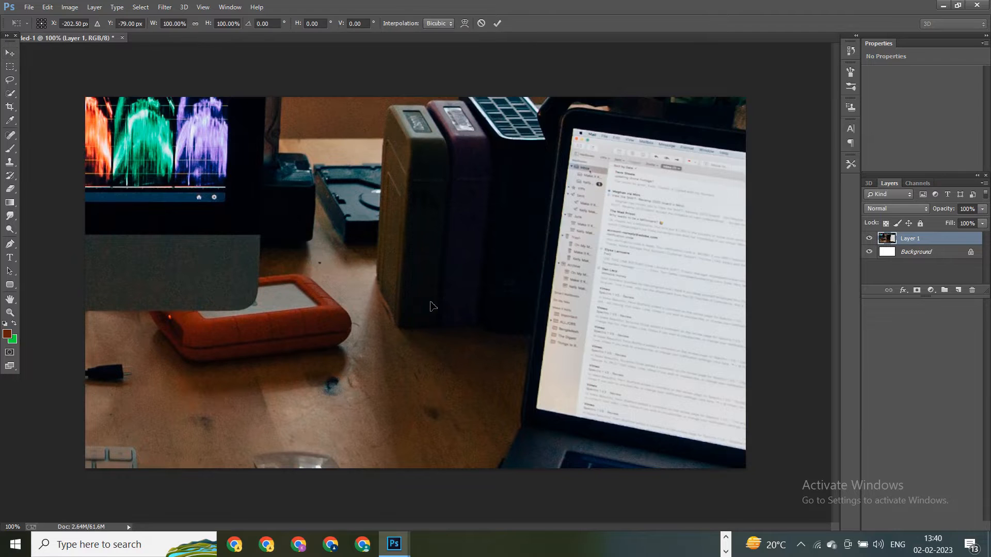
{"action": "key", "text": "ctrl+minus"}
{"action": "key", "text": "ctrl+minus"}
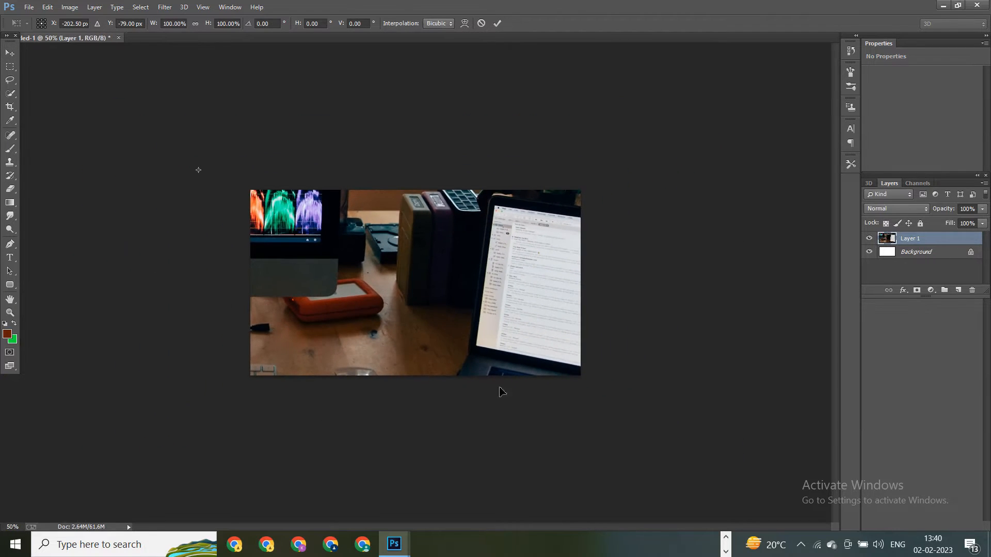
{"action": "left_click_drag", "start_coordinate": [593, 426], "coordinate": [448, 231]}
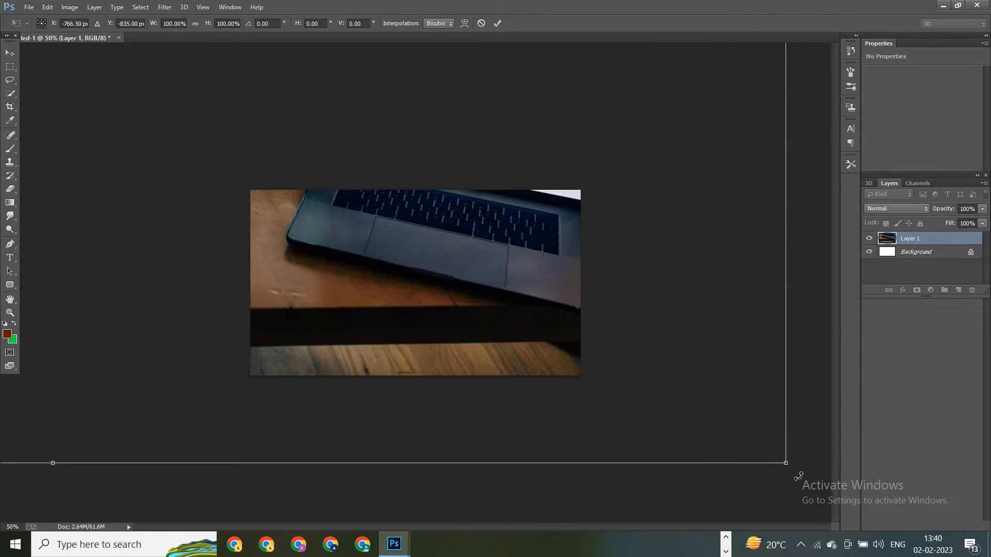
{"action": "left_click_drag", "start_coordinate": [786, 462], "coordinate": [429, 223]}
{"action": "left_click_drag", "start_coordinate": [281, 177], "coordinate": [567, 439]}
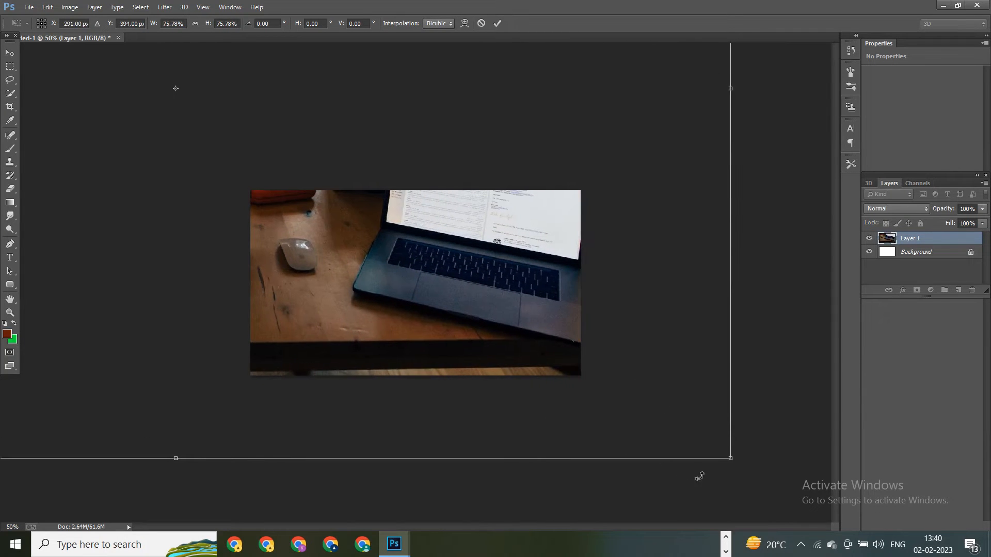
{"action": "left_click_drag", "start_coordinate": [733, 461], "coordinate": [377, 225]}
{"action": "left_click_drag", "start_coordinate": [265, 178], "coordinate": [598, 403]}
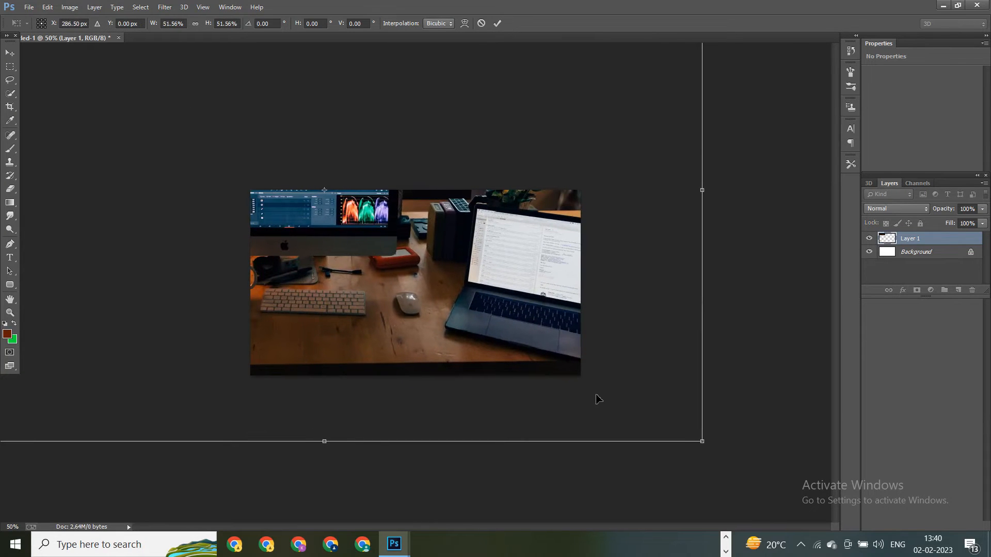
{"action": "left_click_drag", "start_coordinate": [702, 442], "coordinate": [414, 250]}
{"action": "left_click_drag", "start_coordinate": [313, 215], "coordinate": [556, 385]}
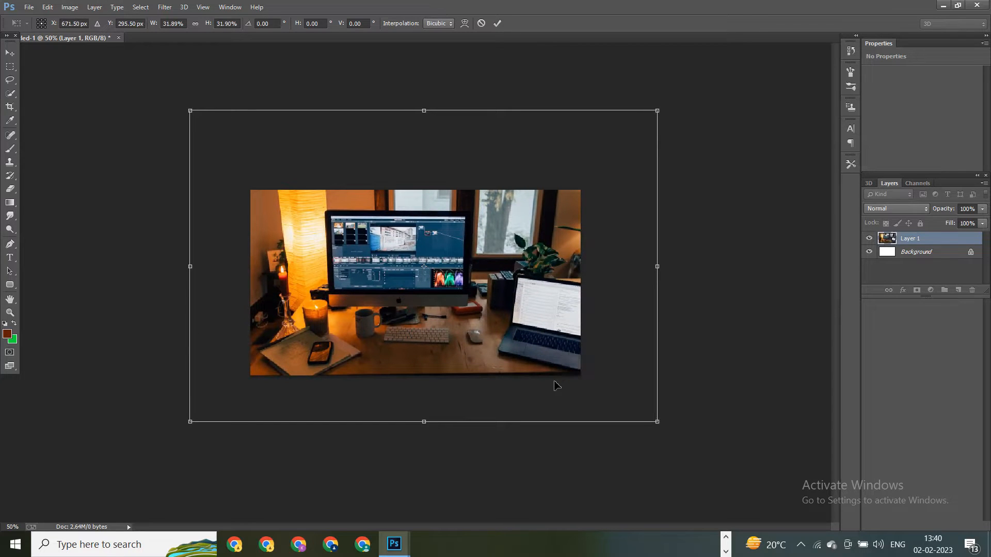
{"action": "key", "text": "Return"}
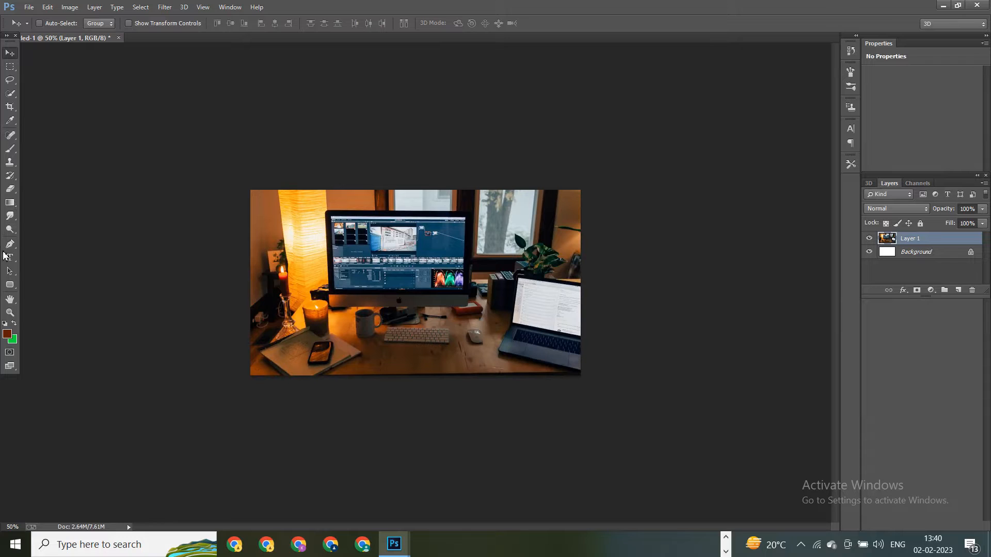
Step: Draw a rounded rectangle of about 1362 × 782 px over the whole canvas and fill it with blue
{"action": "left_click", "coordinate": [10, 284]}
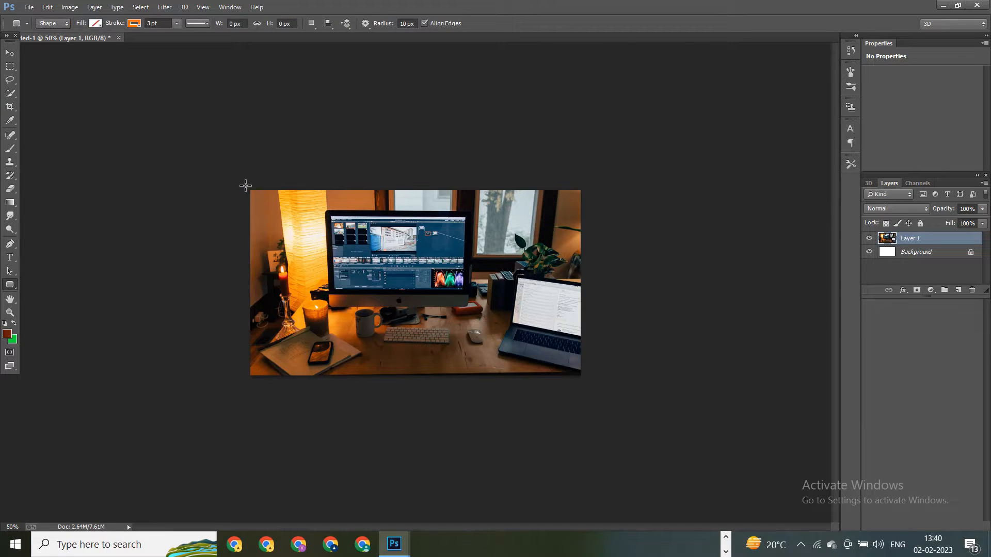
{"action": "left_click_drag", "start_coordinate": [245, 185], "coordinate": [589, 385]}
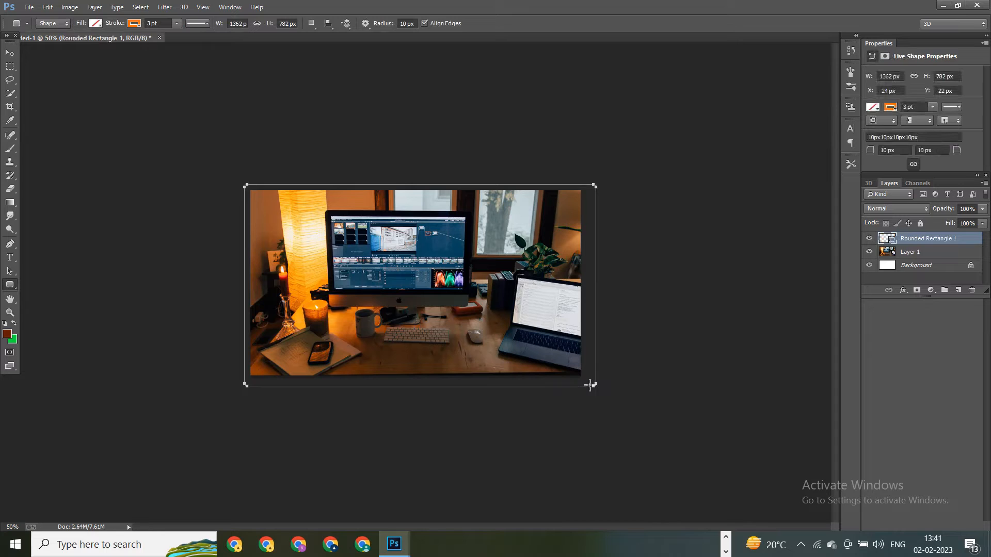
{"action": "left_click", "coordinate": [877, 109]}
{"action": "left_click", "coordinate": [899, 168]}
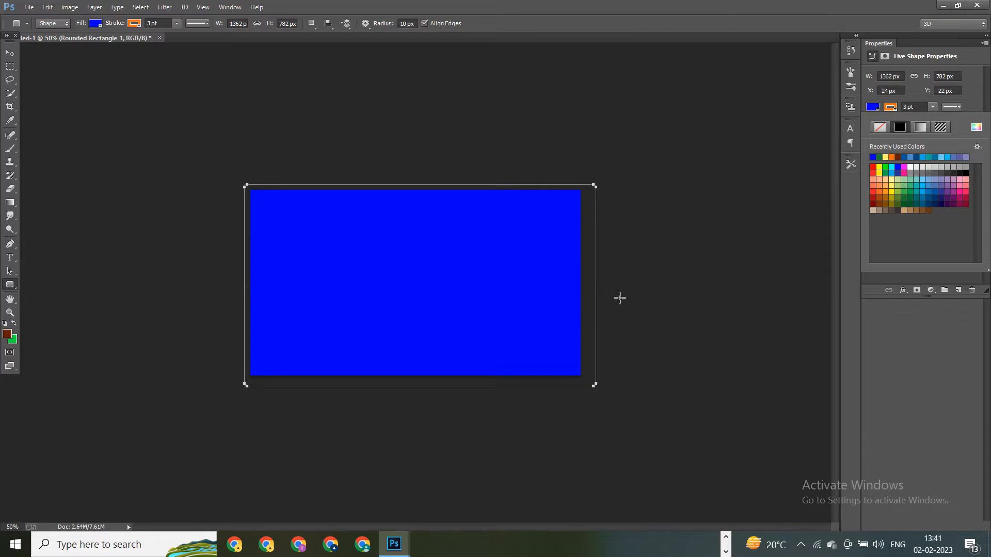
{"action": "left_click", "coordinate": [6, 56]}
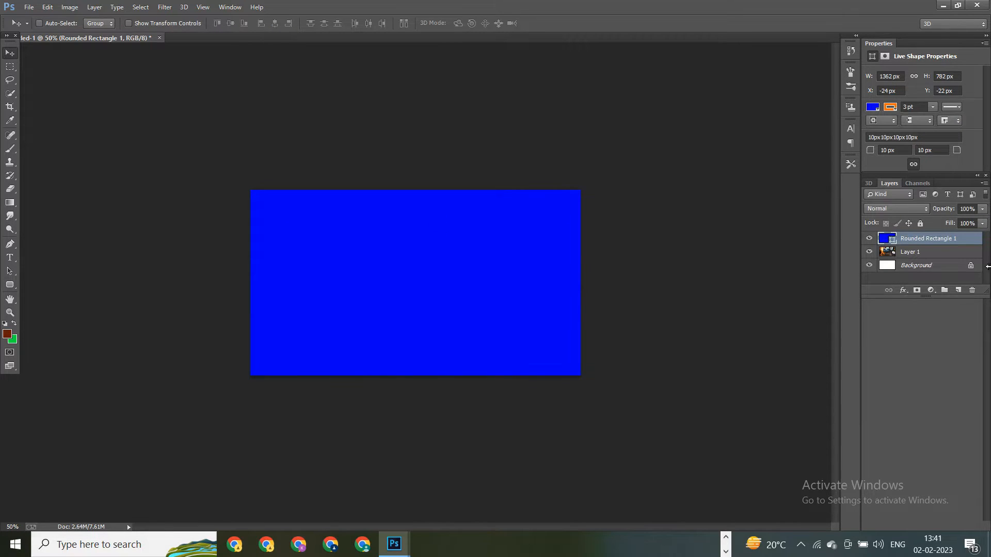
Step: Lower the rounded rectangle layer's fill opacity so the photo shows through the colour
{"action": "left_click", "coordinate": [966, 222]}
{"action": "scroll", "coordinate": [976, 223], "scroll_direction": "down", "scroll_amount": 20}
{"action": "scroll", "coordinate": [977, 226], "scroll_direction": "down", "scroll_amount": 6}
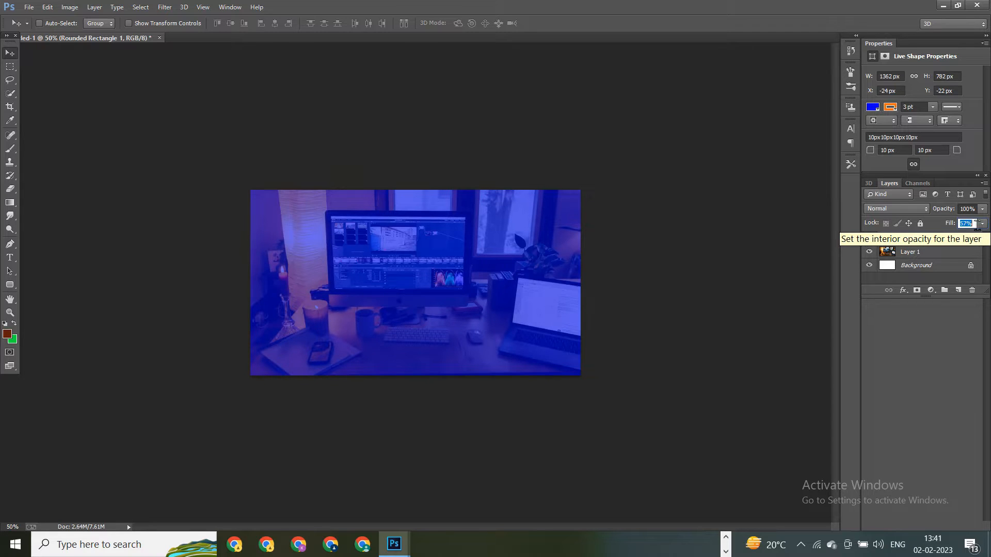
{"action": "scroll", "coordinate": [977, 225], "scroll_direction": "down", "scroll_amount": 4}
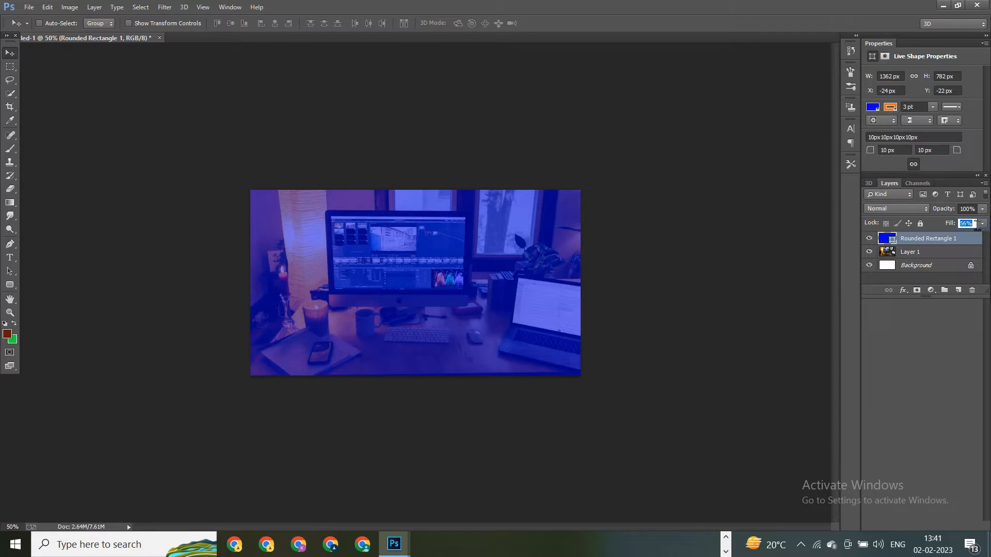
{"action": "scroll", "coordinate": [977, 226], "scroll_direction": "up", "scroll_amount": 10}
{"action": "left_click", "coordinate": [970, 209]}
{"action": "left_click", "coordinate": [975, 224]}
{"action": "key", "text": "Return"}
Step: Try yellow, orange-brown, dark grey and pale yellow fills on the semi-transparent rounded rectangle
{"action": "left_click", "coordinate": [875, 110]}
{"action": "left_click", "coordinate": [893, 190]}
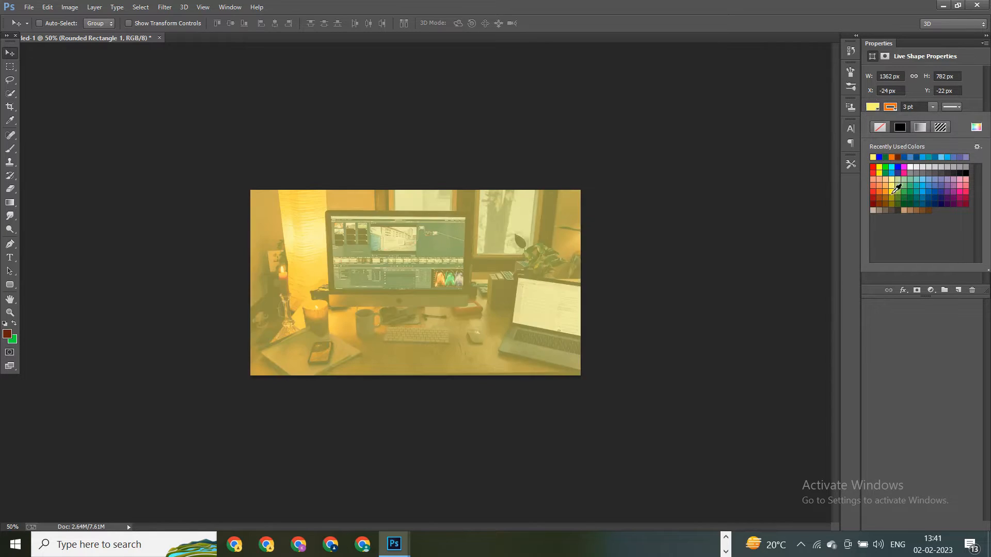
{"action": "left_click", "coordinate": [886, 200]}
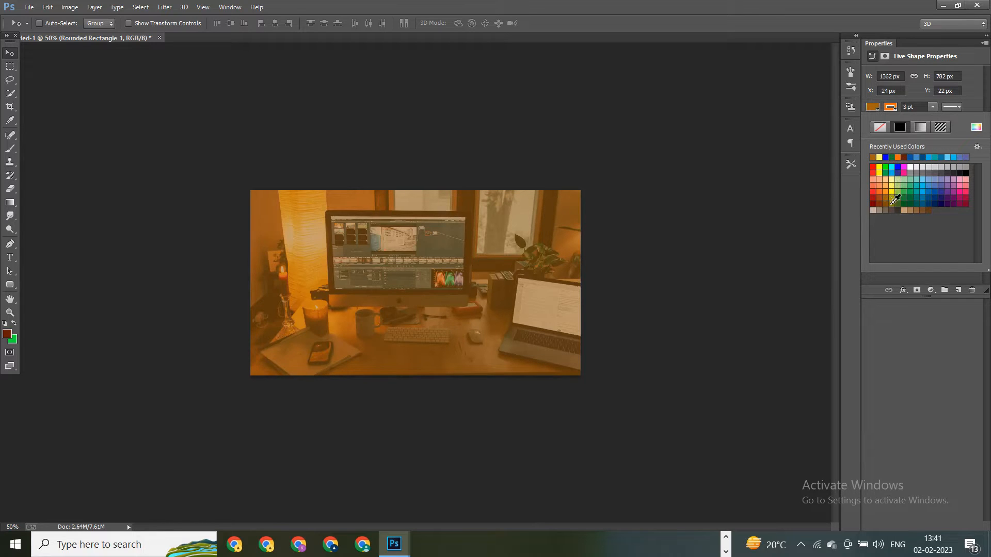
{"action": "left_click", "coordinate": [894, 201]}
{"action": "left_click", "coordinate": [900, 209]}
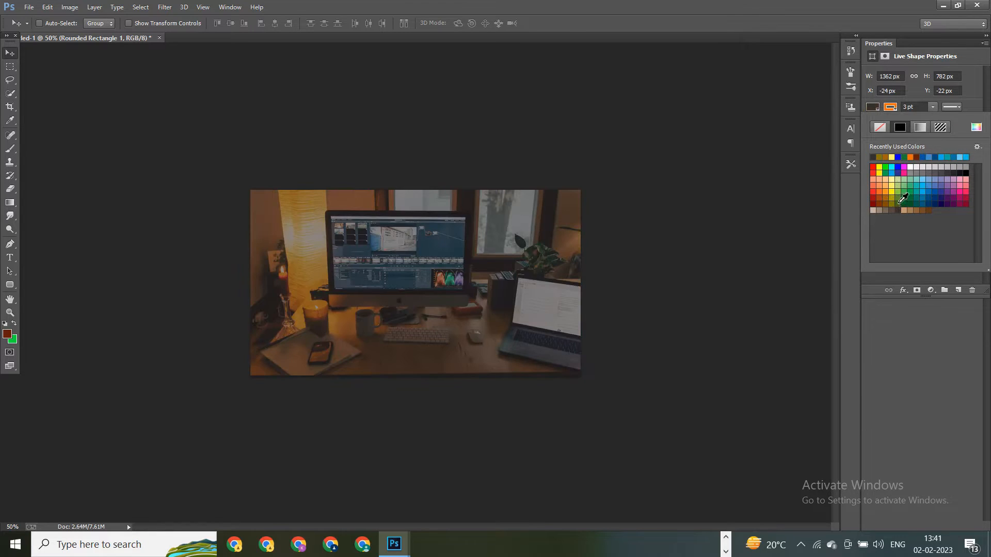
{"action": "left_click", "coordinate": [895, 188]}
{"action": "left_click", "coordinate": [892, 178]}
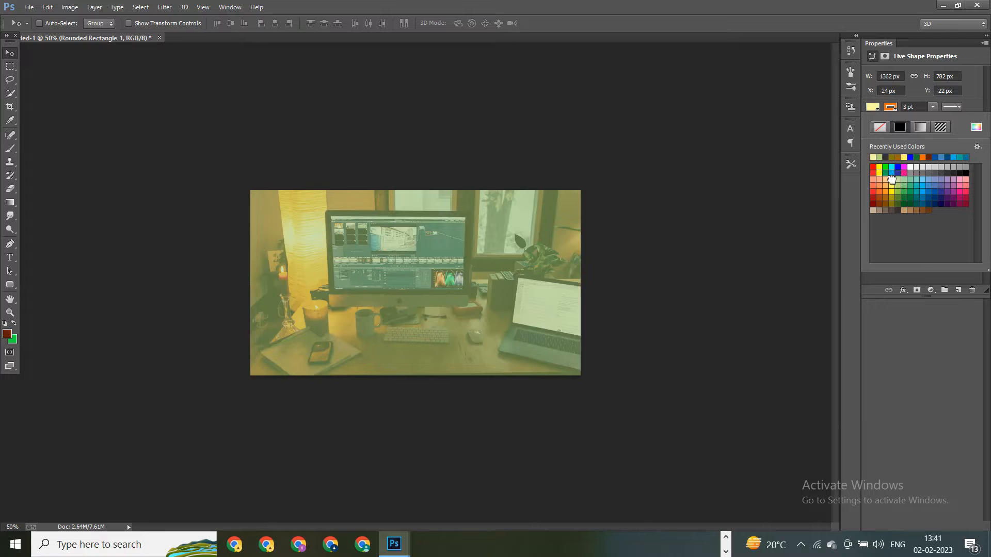
Step: Try light blue, several greens, yellow and darker blue as the rounded rectangle's fill colour
{"action": "left_click", "coordinate": [892, 166]}
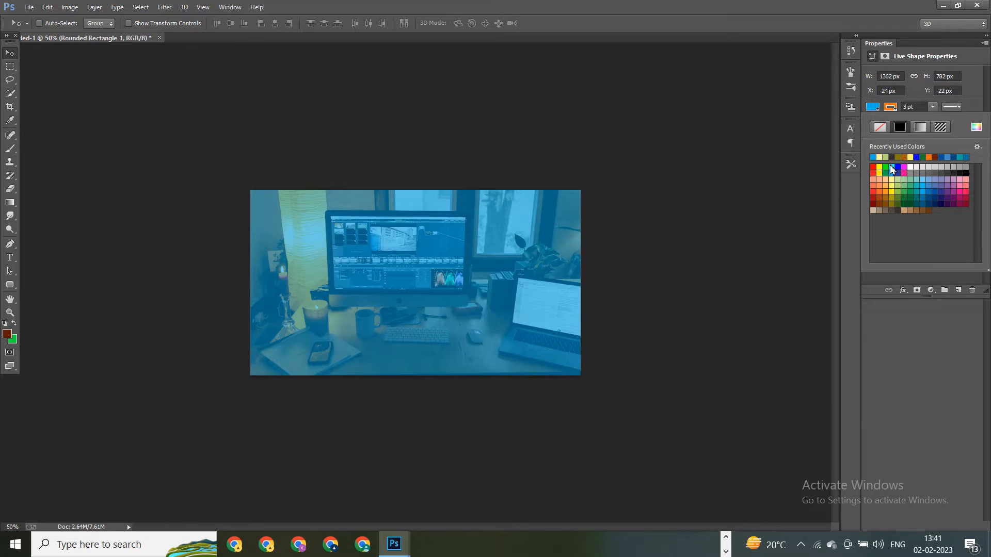
{"action": "left_click", "coordinate": [886, 167]}
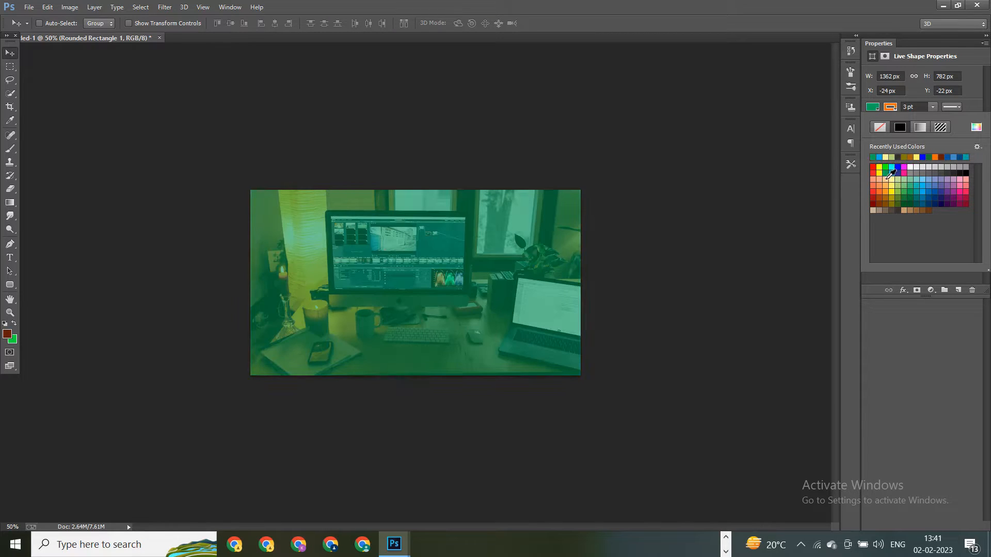
{"action": "left_click", "coordinate": [886, 179]}
{"action": "left_click", "coordinate": [879, 167]}
{"action": "left_click", "coordinate": [912, 191]}
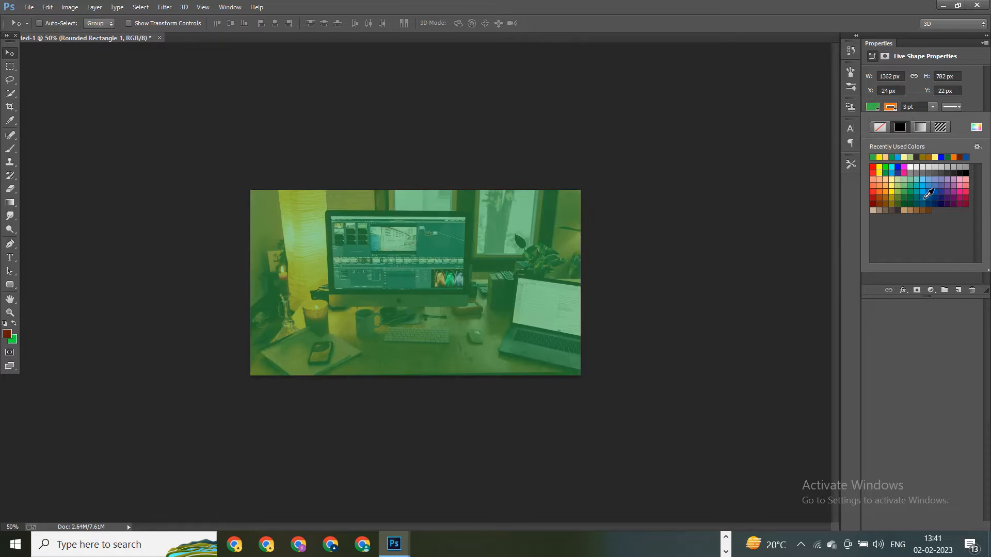
{"action": "left_click", "coordinate": [926, 193]}
Step: Dismiss the new swatch dialog and change the rounded rectangle's fill to dark brown after trying another blue
{"action": "left_click", "coordinate": [943, 210]}
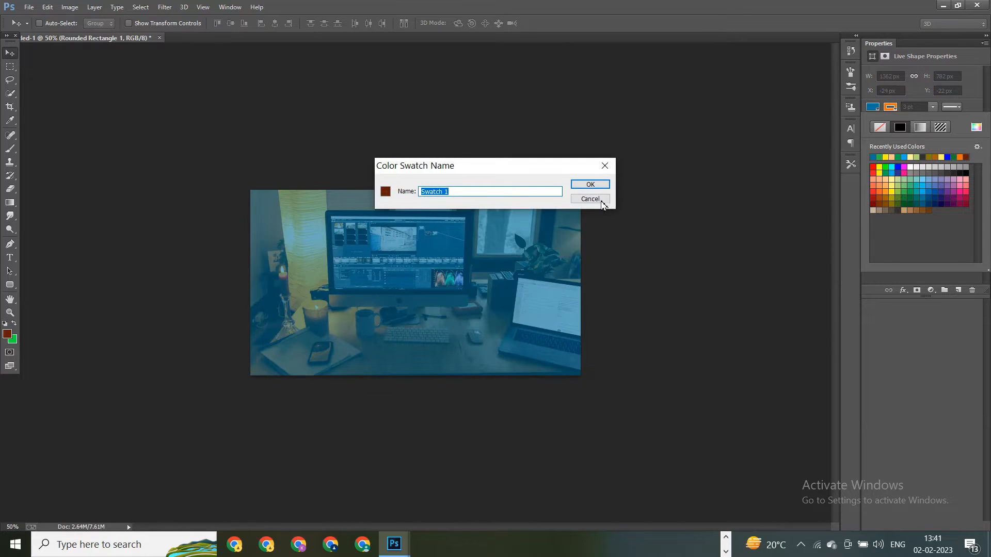
{"action": "left_click", "coordinate": [602, 203]}
{"action": "left_click", "coordinate": [933, 193]}
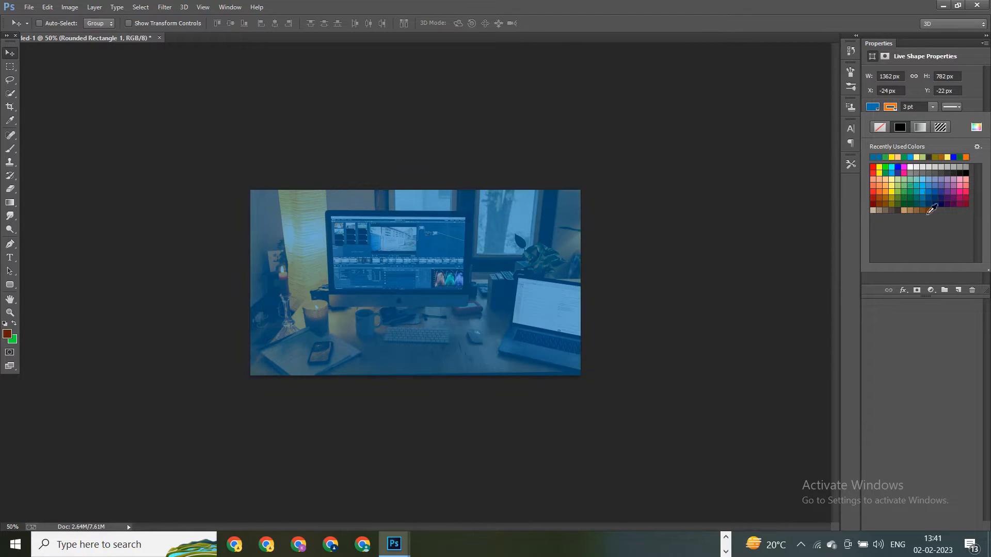
{"action": "left_click", "coordinate": [931, 210]}
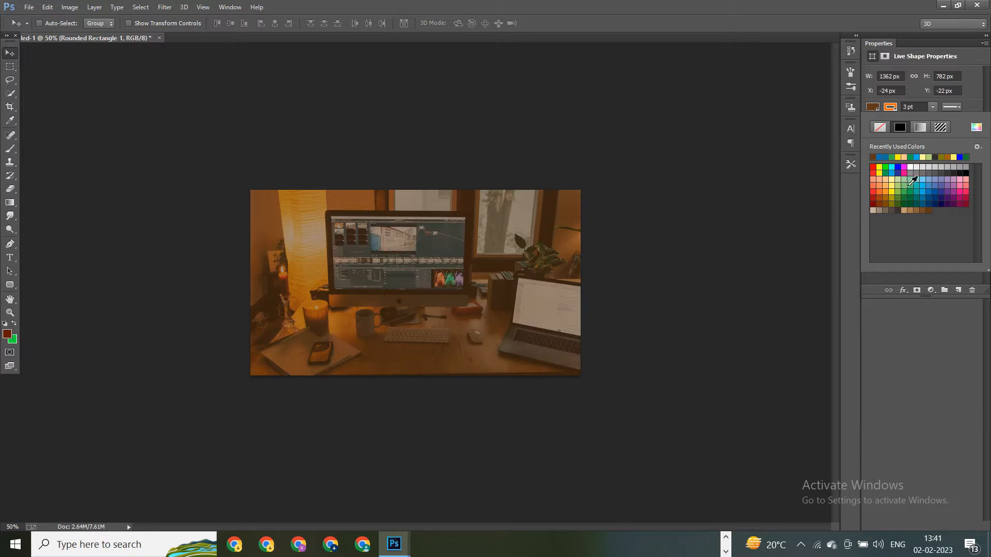
Step: Close the fill colour choices and set the rounded rectangle layer's fill opacity to 69%
{"action": "left_click", "coordinate": [897, 261]}
{"action": "left_click", "coordinate": [598, 200]}
{"action": "left_click", "coordinate": [626, 303]}
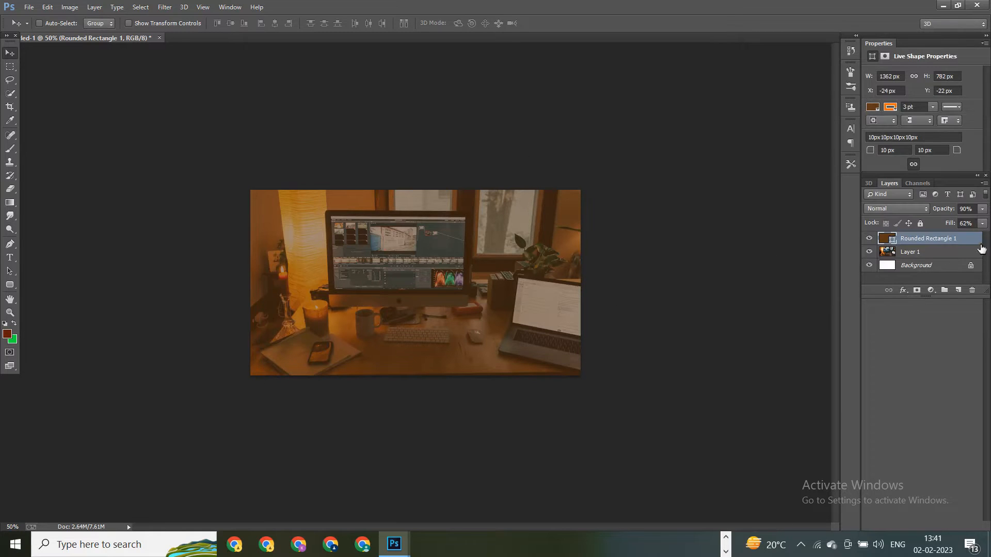
{"action": "left_click", "coordinate": [973, 225]}
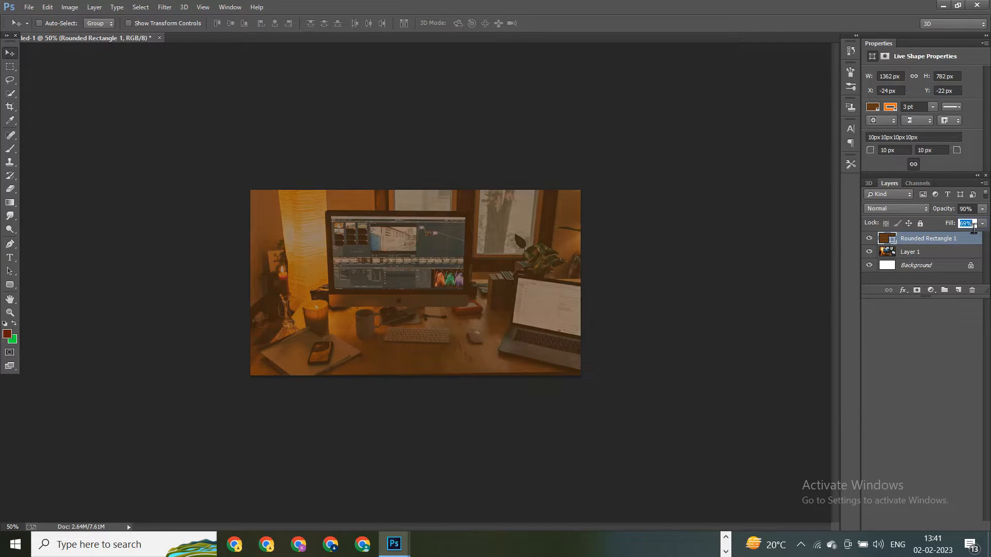
{"action": "scroll", "coordinate": [973, 229], "scroll_direction": "up", "scroll_amount": 5}
{"action": "scroll", "coordinate": [974, 229], "scroll_direction": "up", "scroll_amount": 4}
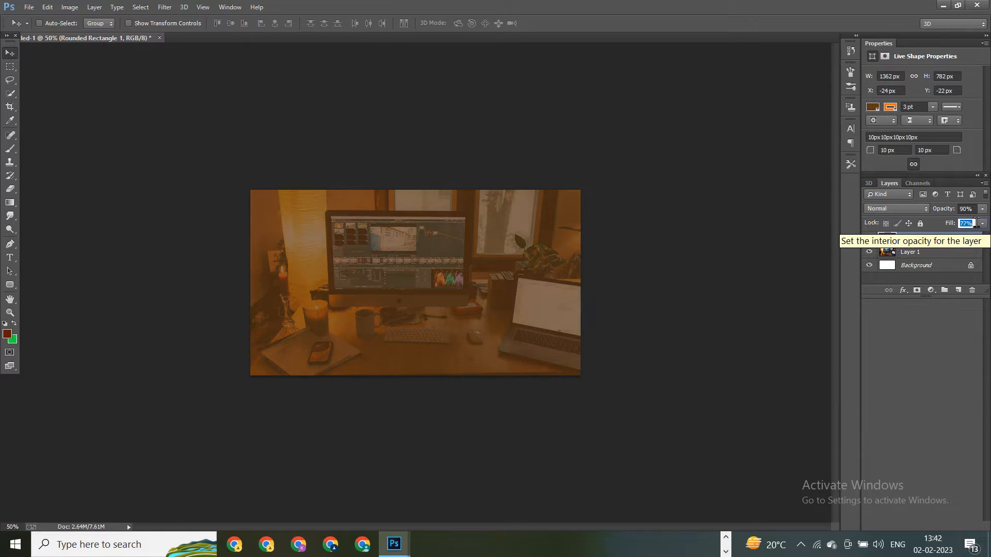
{"action": "scroll", "coordinate": [974, 223], "scroll_direction": "down", "scroll_amount": 18}
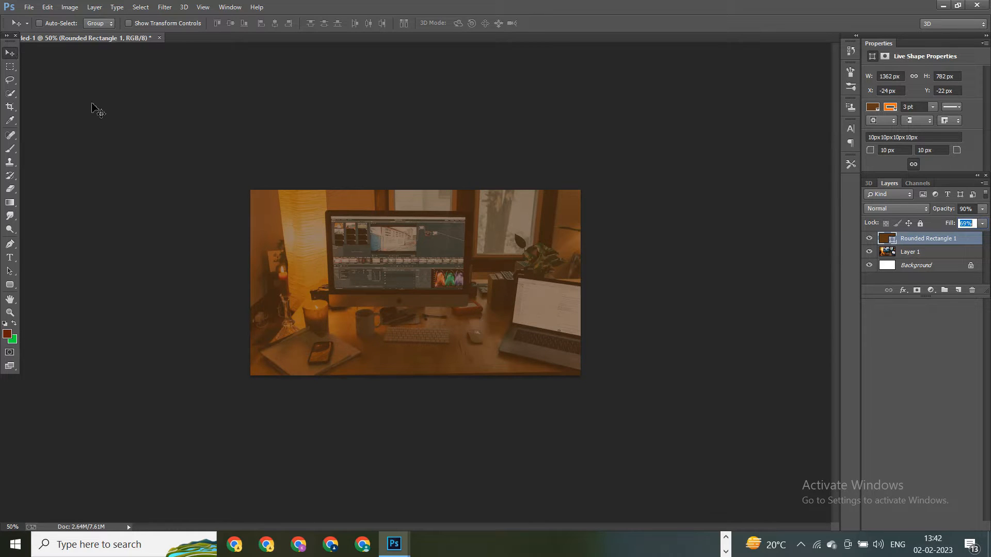
{"action": "key", "text": "ctrl+plus"}
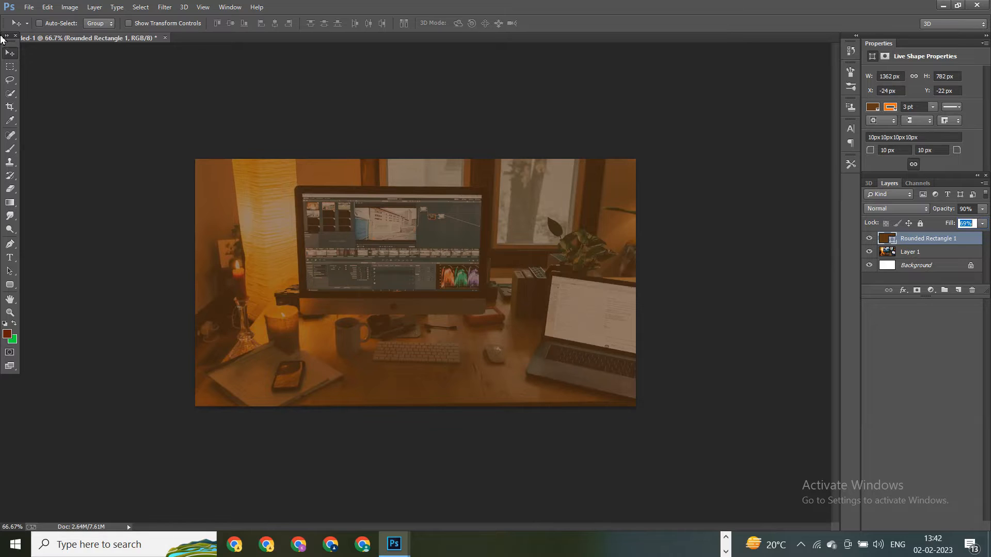
Step: Open pexels-fauxels-3184611 from the Desktop and dock its floating window as a tab beside the desk photo document
{"action": "left_click", "coordinate": [29, 7]}
{"action": "left_click", "coordinate": [31, 36]}
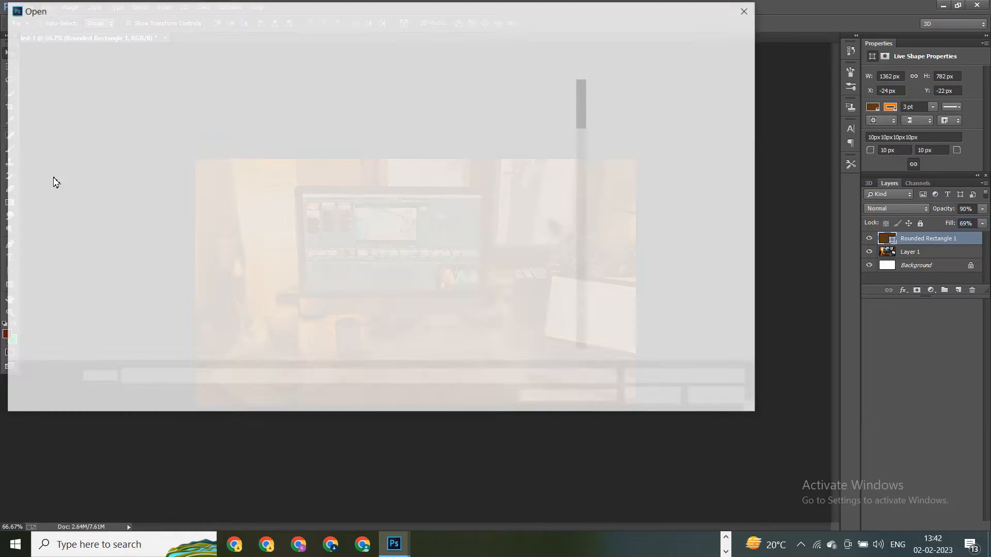
{"action": "scroll", "coordinate": [289, 266], "scroll_direction": "down", "scroll_amount": 5}
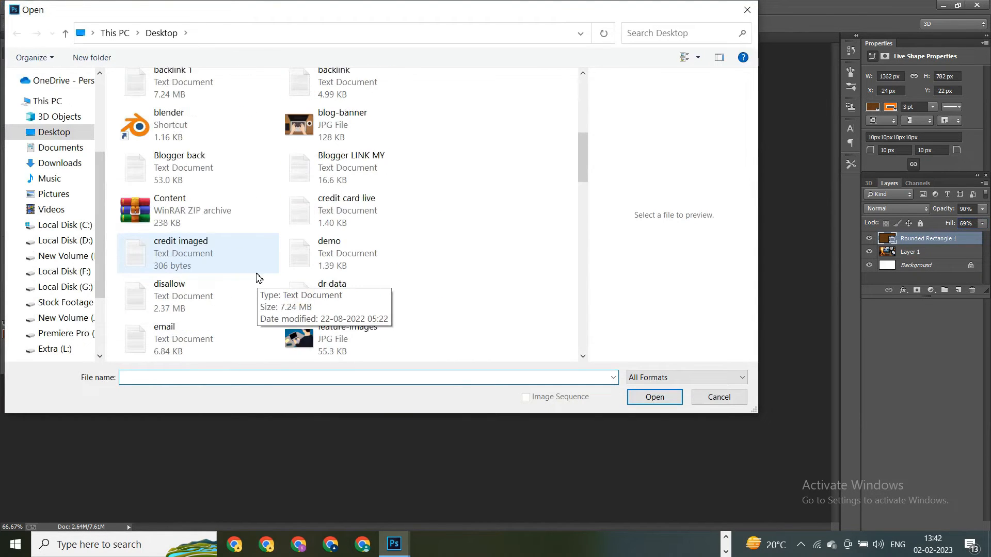
{"action": "scroll", "coordinate": [304, 294], "scroll_direction": "down", "scroll_amount": 5}
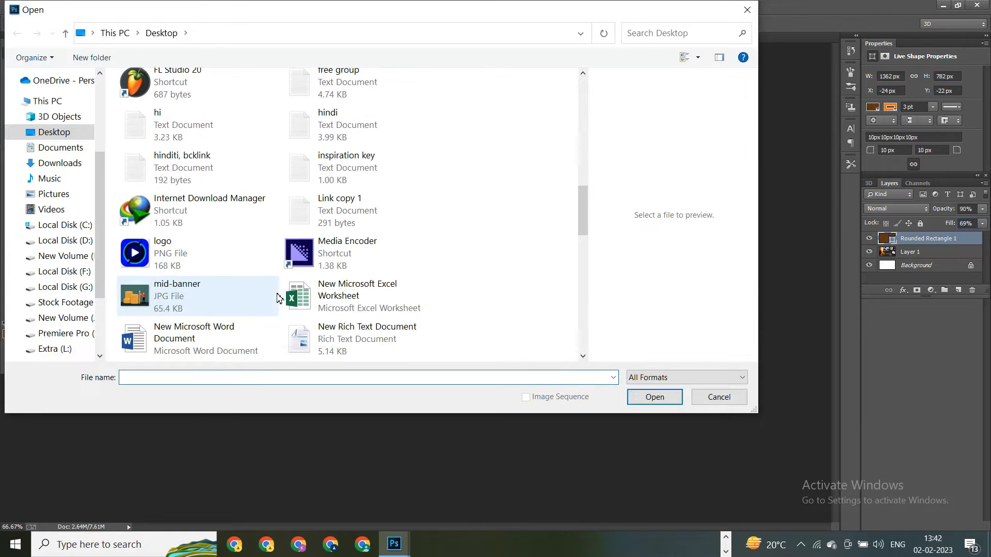
{"action": "scroll", "coordinate": [281, 296], "scroll_direction": "down", "scroll_amount": 6}
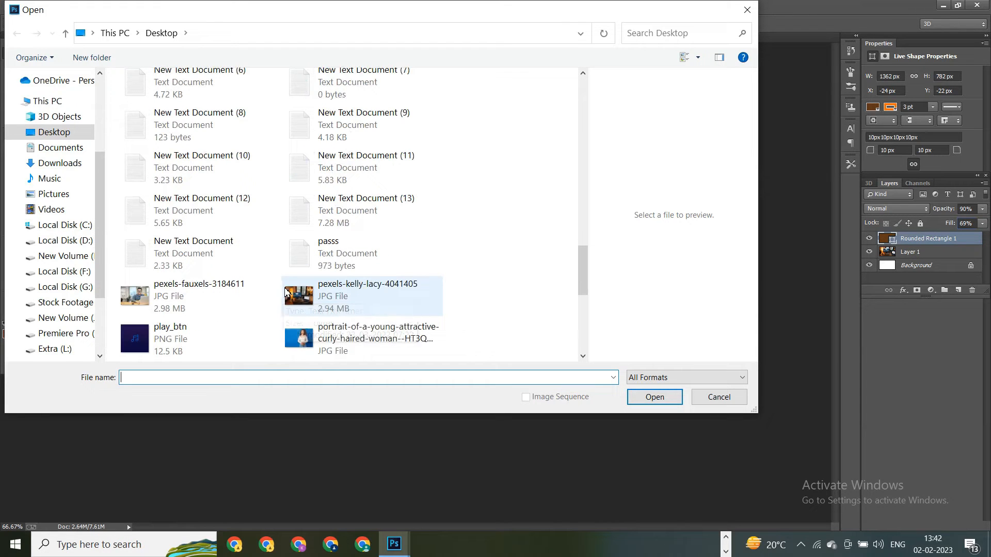
{"action": "left_click", "coordinate": [243, 295]}
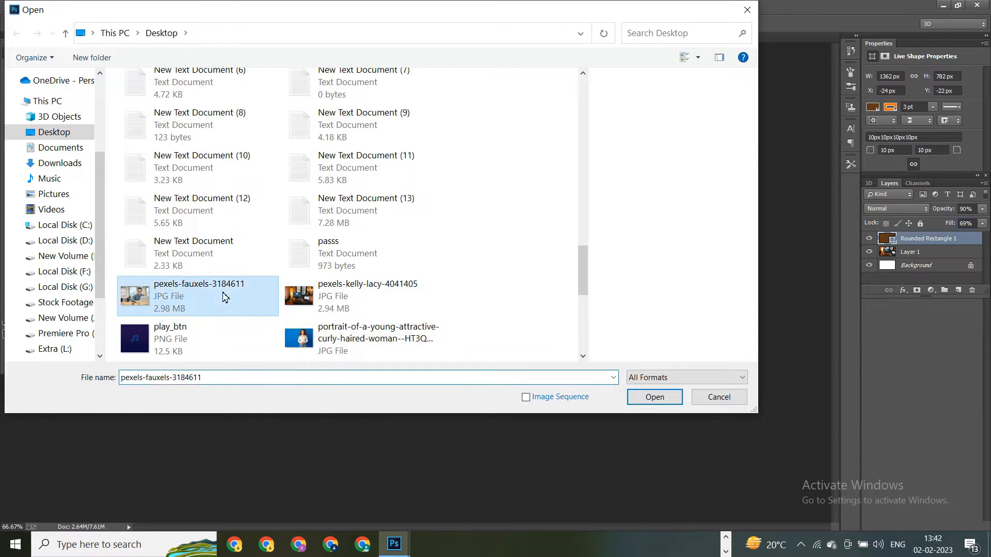
{"action": "left_click", "coordinate": [647, 397]}
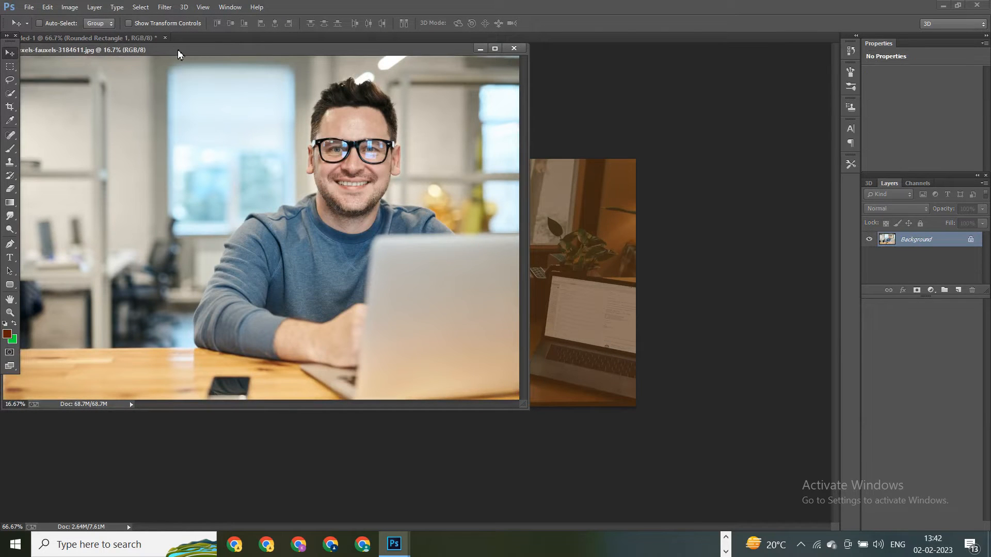
{"action": "left_click_drag", "start_coordinate": [177, 50], "coordinate": [267, 40]}
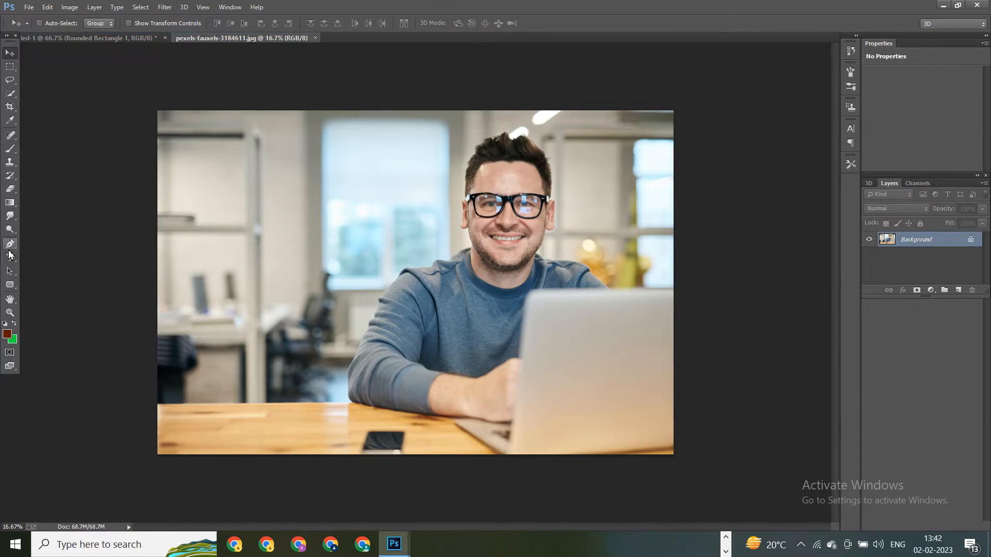
Step: Draw a closed straight-sided Pen path around the man, with a slanted left edge and corners beyond the photo's top and bottom
{"action": "left_click", "coordinate": [9, 249]}
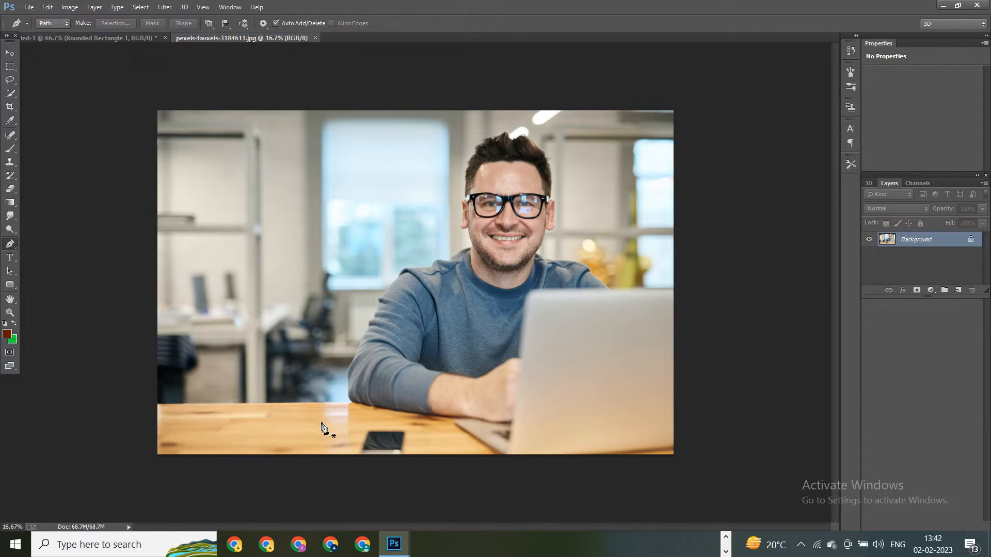
{"action": "left_click", "coordinate": [303, 455]}
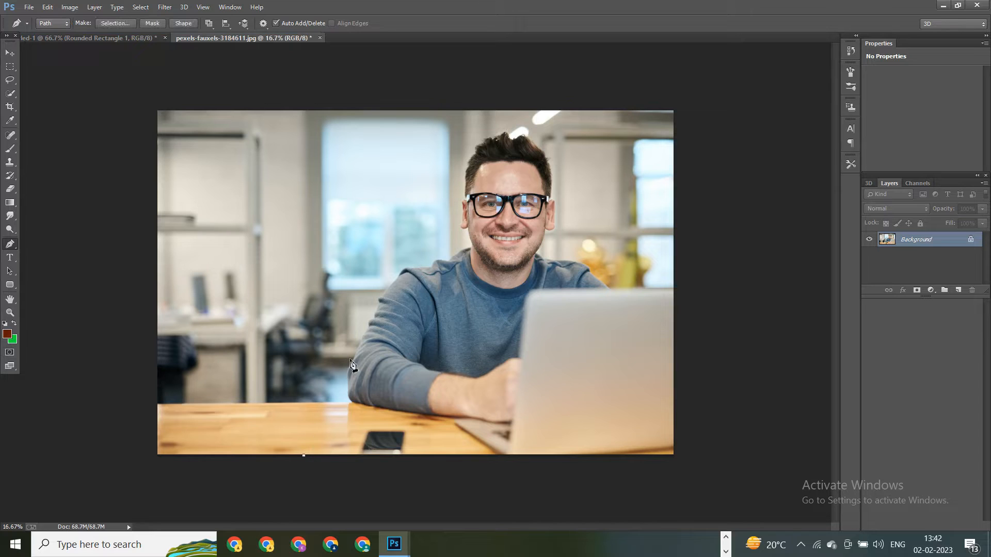
{"action": "left_click", "coordinate": [404, 106]}
{"action": "left_click", "coordinate": [612, 95]}
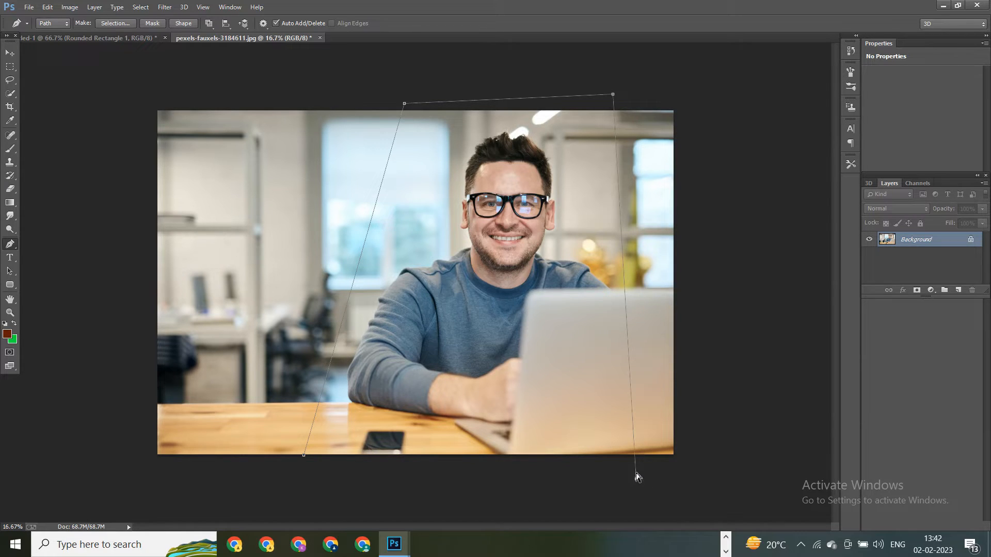
{"action": "left_click", "coordinate": [609, 475]}
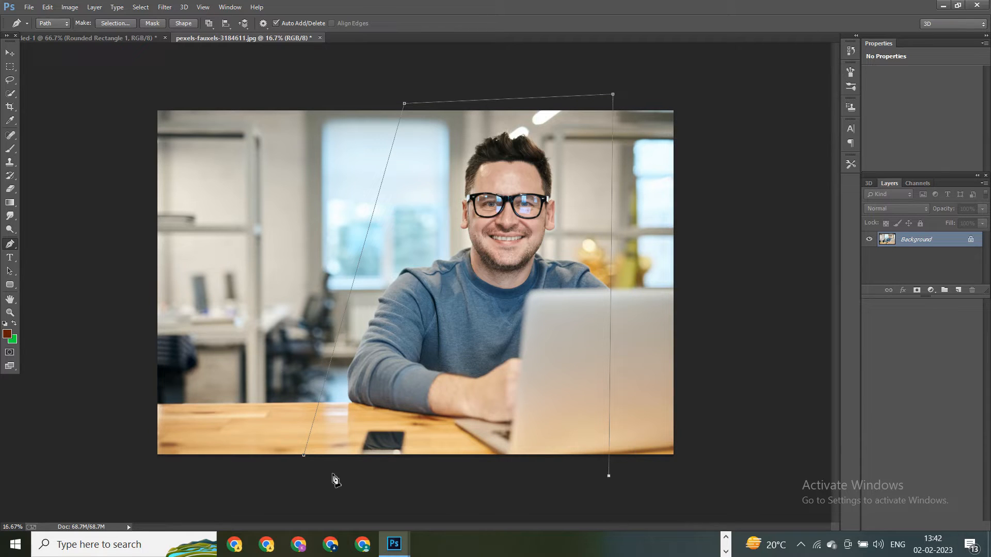
{"action": "left_click", "coordinate": [308, 478]}
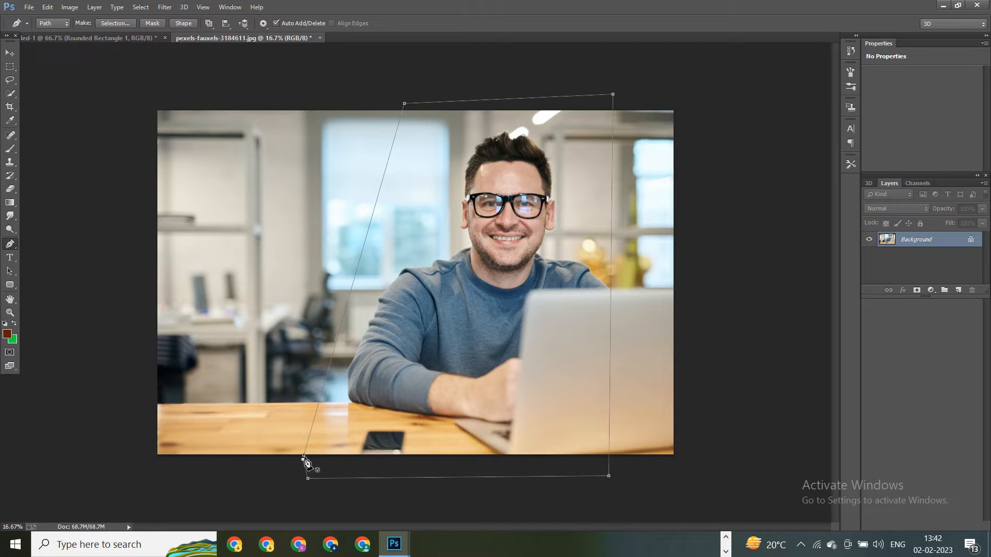
{"action": "left_click", "coordinate": [304, 457]}
Step: Convert the path around the man into a new anti-aliased selection
{"action": "right_click", "coordinate": [472, 355]}
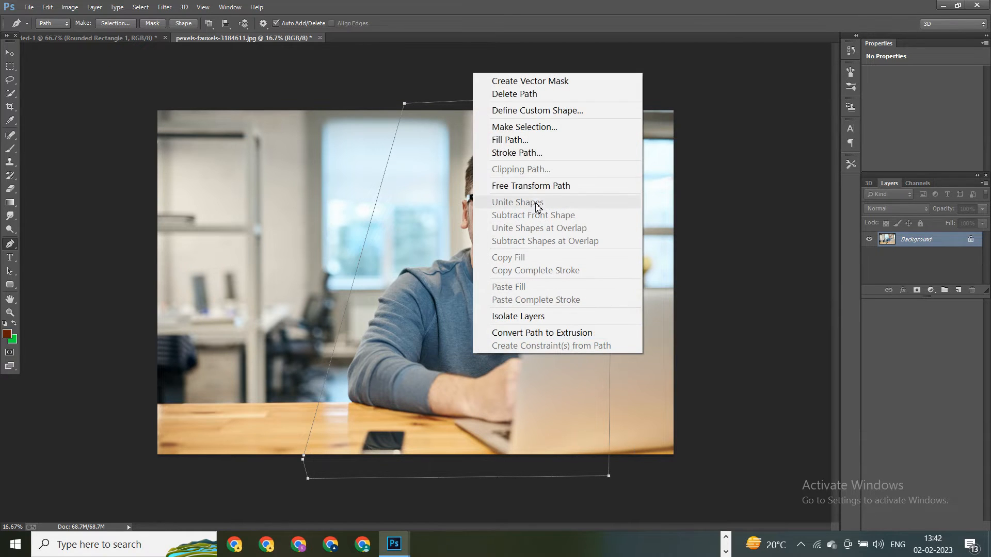
{"action": "left_click", "coordinate": [513, 128]}
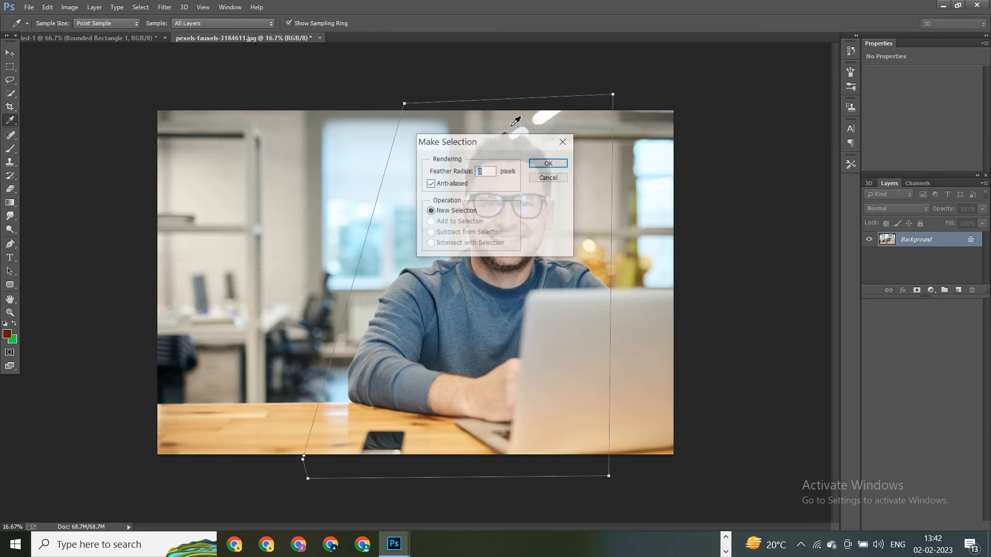
{"action": "left_click", "coordinate": [549, 164]}
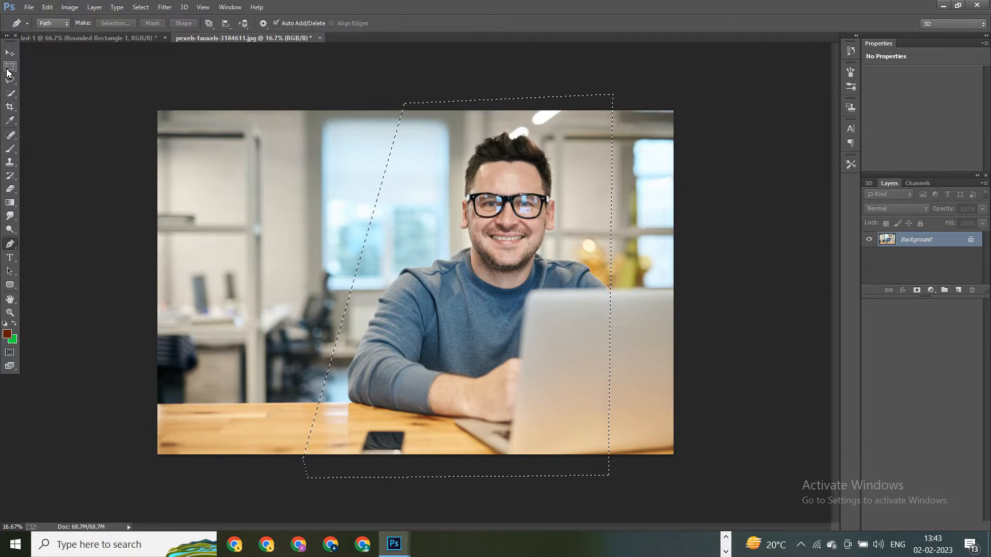
Step: Try inverting the selection and erasing the background beside the man, and invert the selection back to the man
{"action": "right_click", "coordinate": [449, 147]}
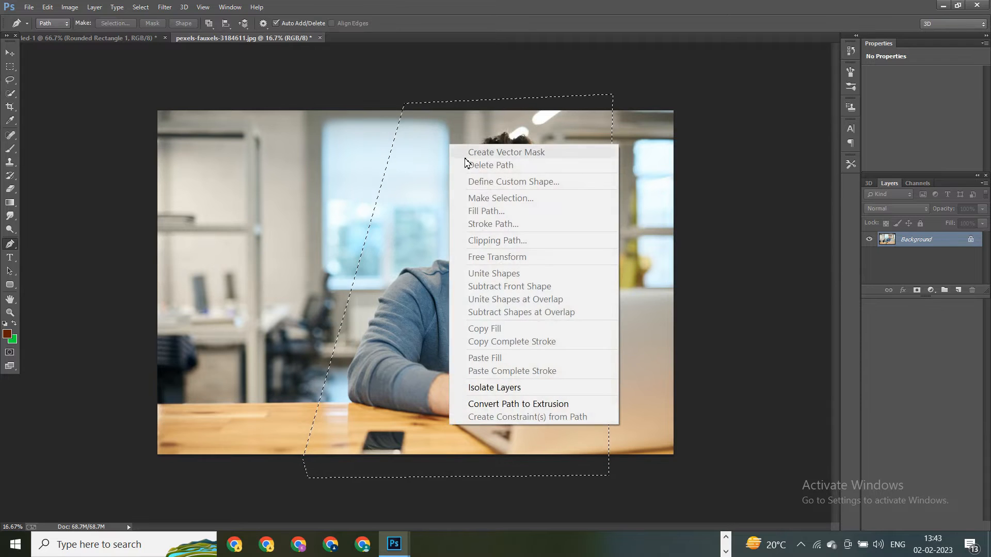
{"action": "left_click", "coordinate": [17, 67]}
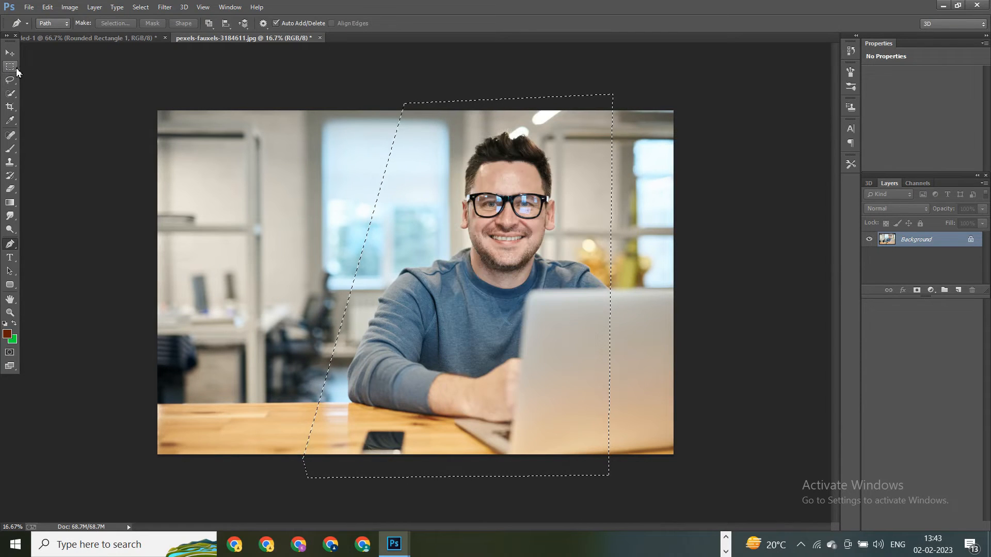
{"action": "left_click", "coordinate": [10, 68]}
{"action": "right_click", "coordinate": [486, 211]}
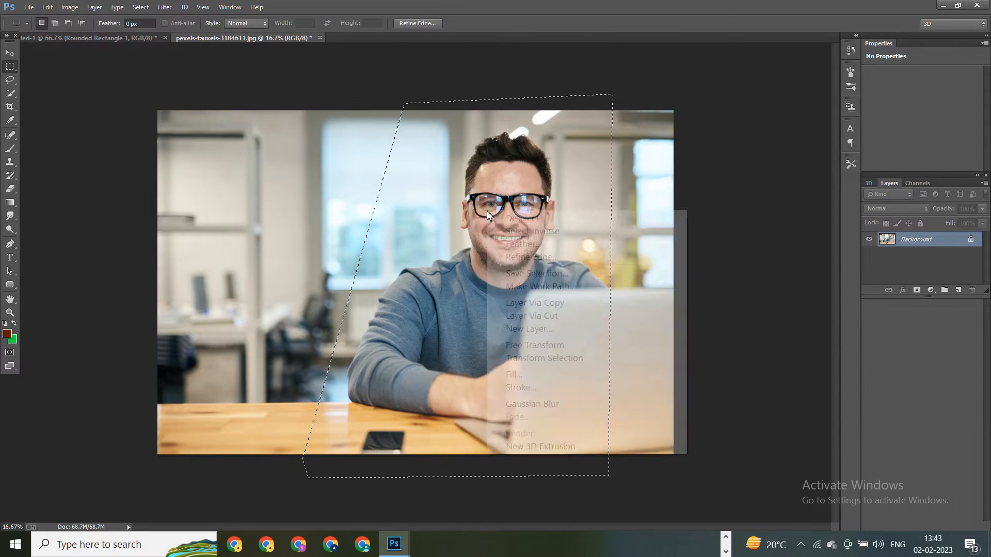
{"action": "left_click", "coordinate": [519, 236]}
{"action": "key", "text": "e"}
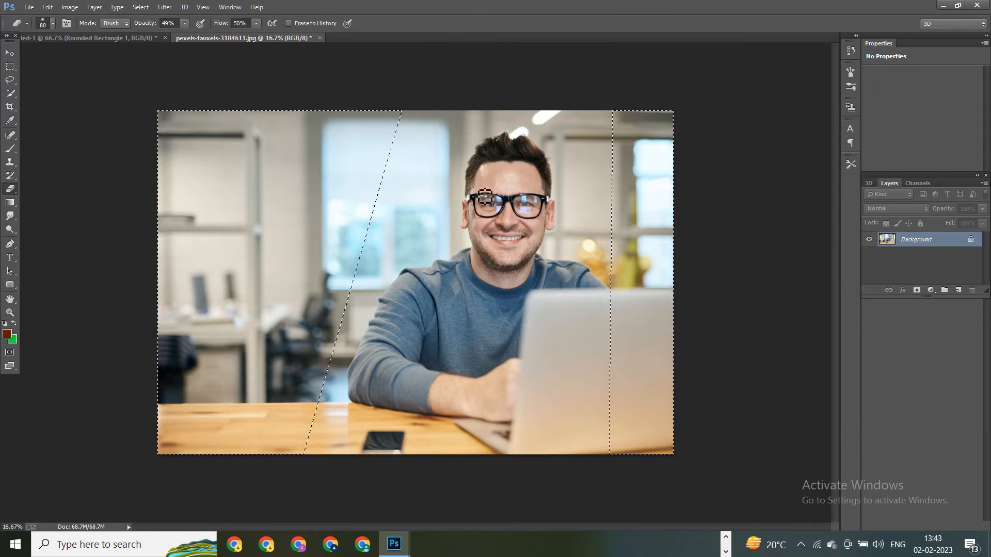
{"action": "left_click_drag", "start_coordinate": [214, 157], "coordinate": [217, 309]}
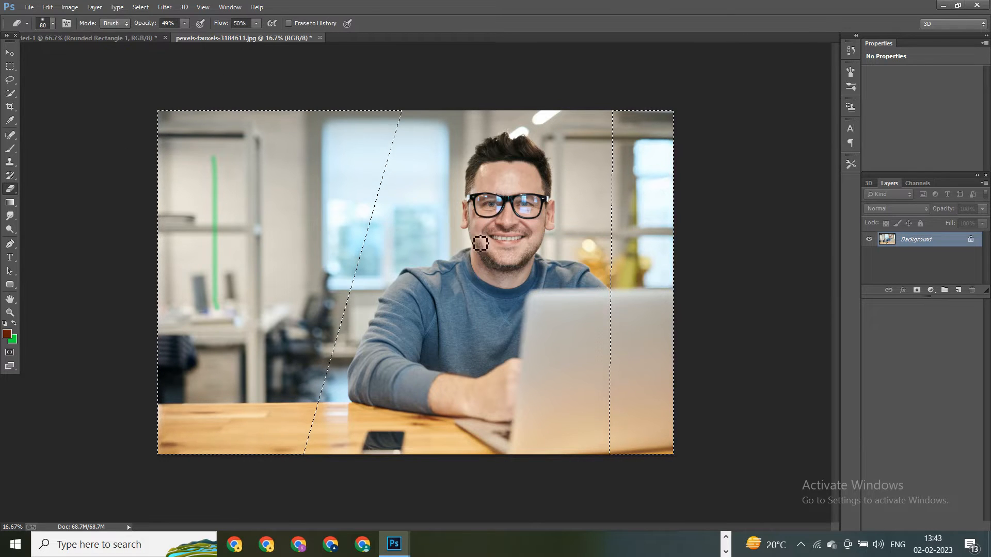
{"action": "left_click", "coordinate": [10, 66]}
{"action": "right_click", "coordinate": [199, 171]}
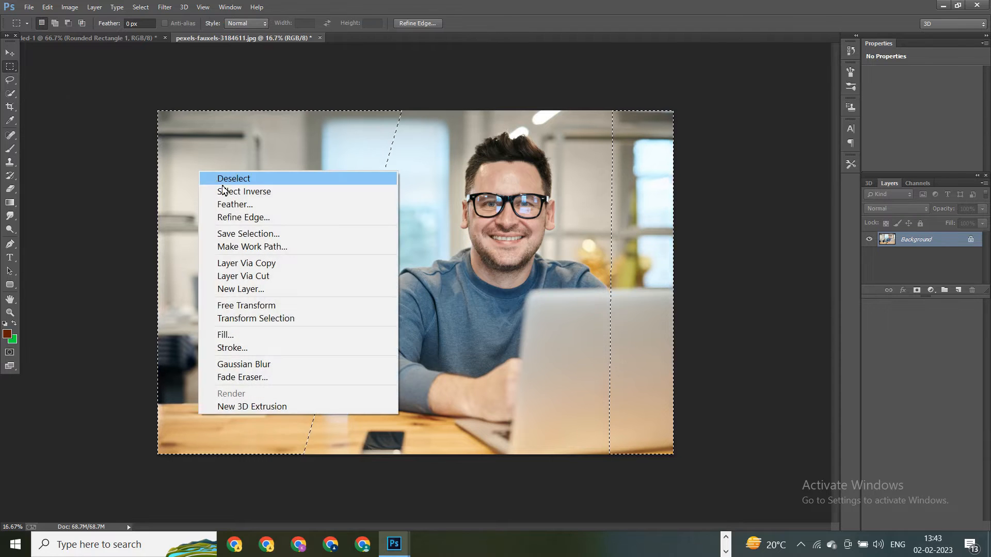
{"action": "left_click", "coordinate": [223, 191]}
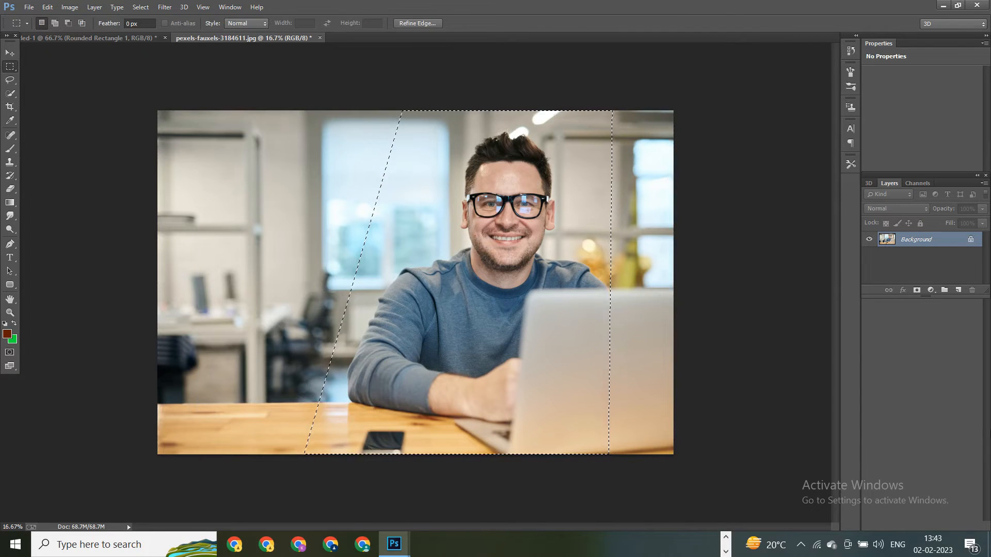
Step: Add a layer mask from the selection around the man and apply it permanently to the layer
{"action": "left_click", "coordinate": [916, 290]}
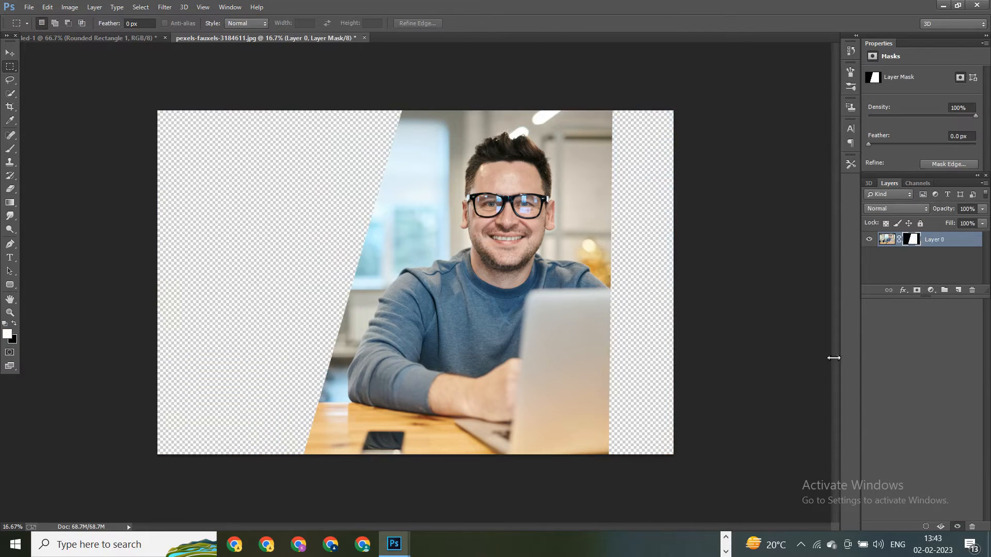
{"action": "right_click", "coordinate": [911, 239]}
{"action": "left_click", "coordinate": [826, 277]}
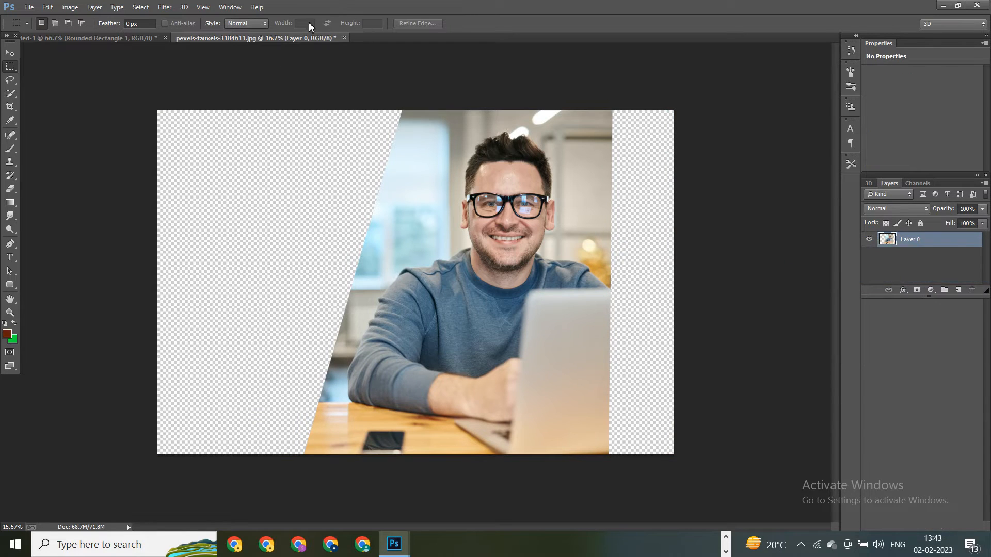
Step: Copy the man cut-out into the desk photo document and close the source photo without saving
{"action": "left_click_drag", "start_coordinate": [282, 38], "coordinate": [551, 207]}
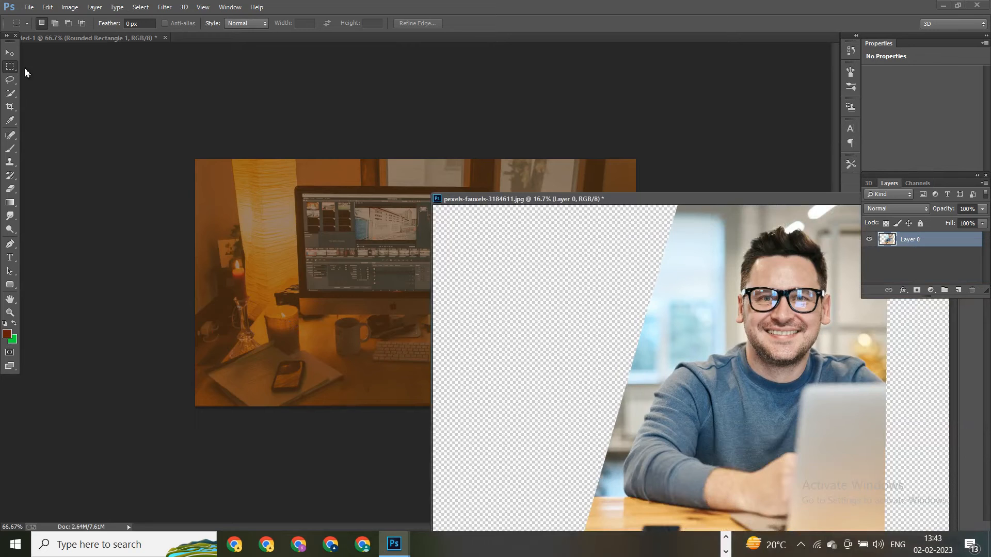
{"action": "key", "text": "v"}
{"action": "left_click_drag", "start_coordinate": [733, 416], "coordinate": [330, 324]}
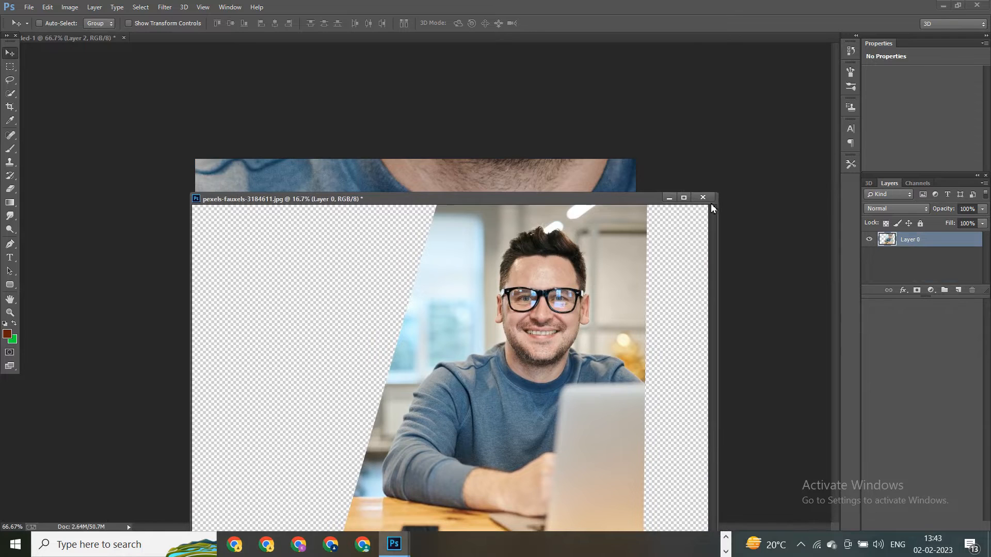
{"action": "left_click", "coordinate": [703, 197]}
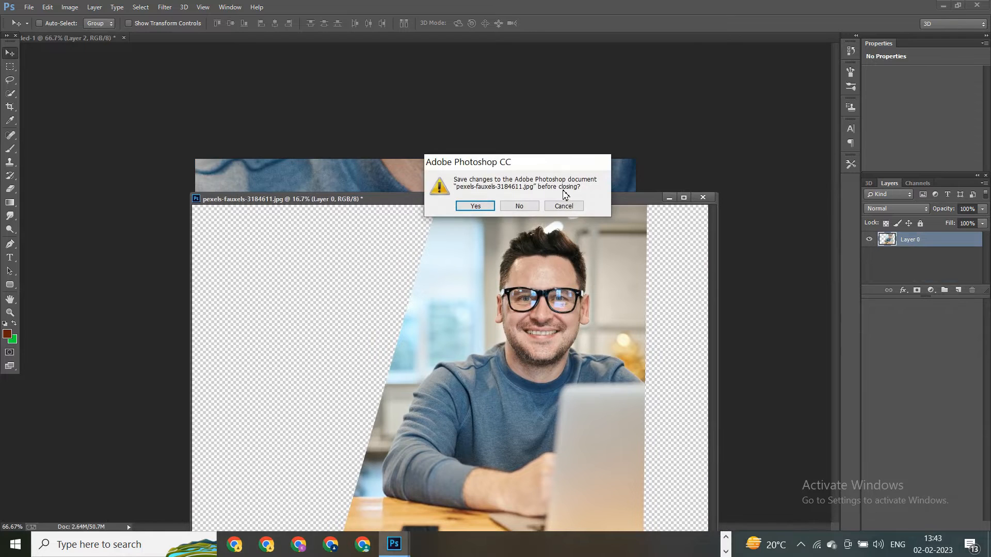
{"action": "left_click", "coordinate": [519, 206]}
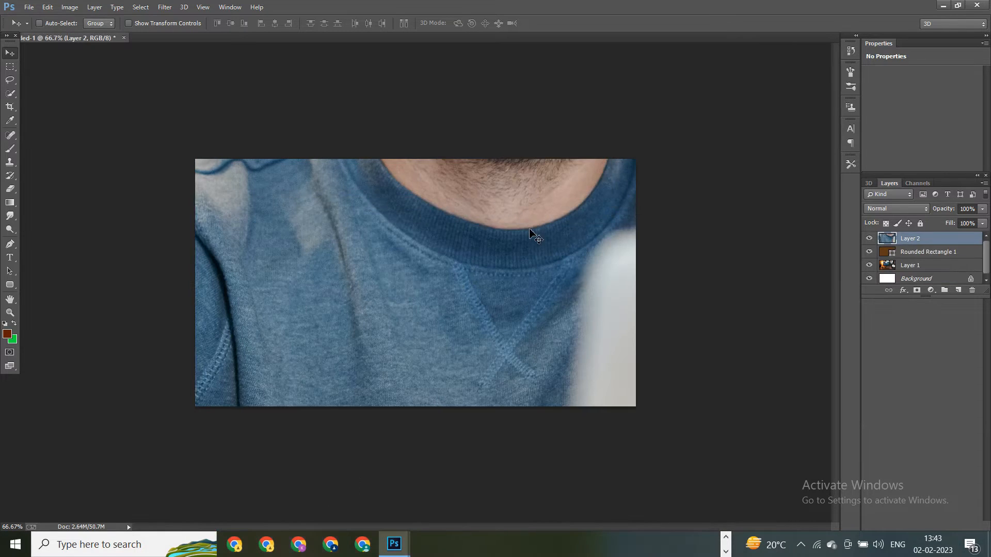
Step: Scale the oversized man cut-out proportionally to about 22% with Free Transform and move it onto the banner
{"action": "key", "text": "ctrl+t"}
{"action": "key", "text": "ctrl+minus"}
{"action": "key", "text": "ctrl+minus"}
{"action": "key", "text": "ctrl+minus"}
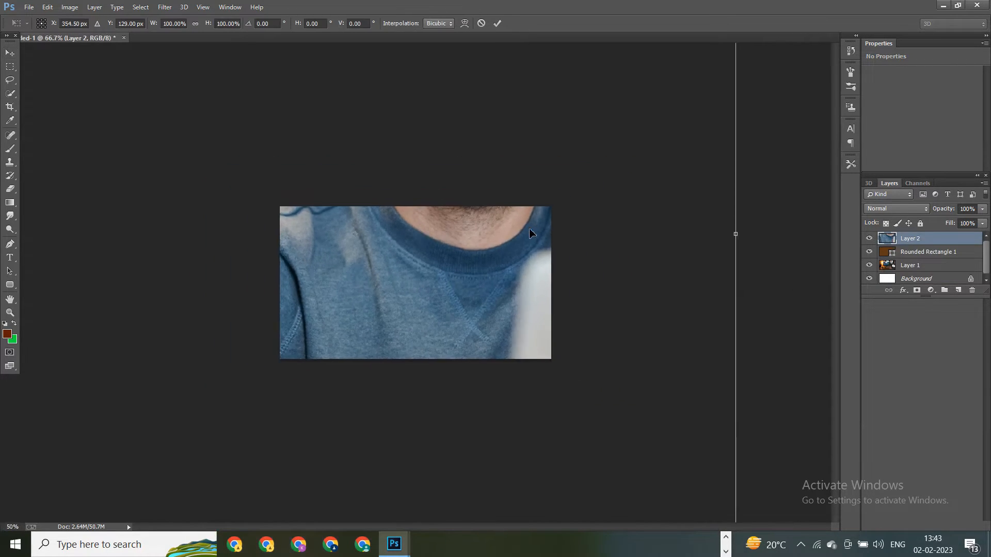
{"action": "key", "text": "ctrl+minus"}
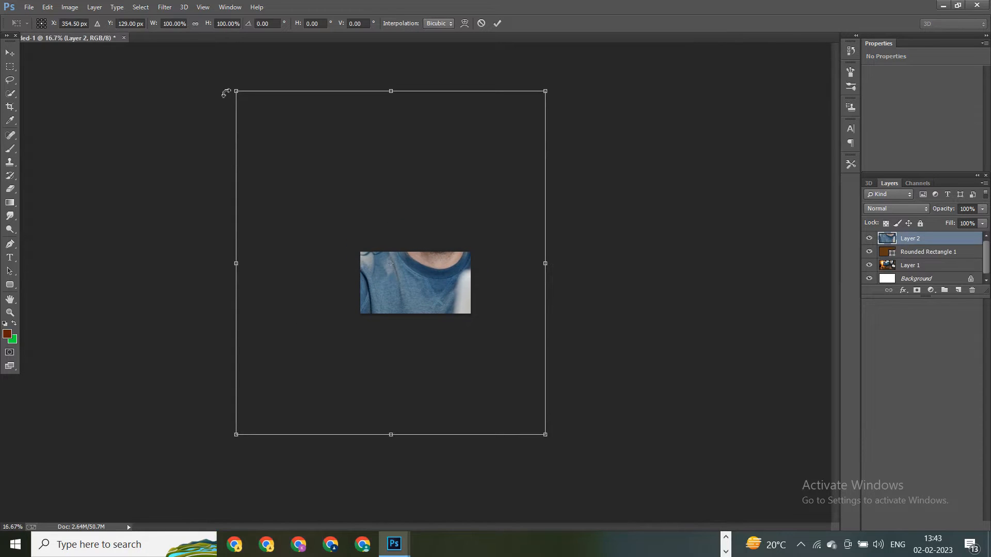
{"action": "left_click_drag", "start_coordinate": [235, 93], "coordinate": [477, 359]}
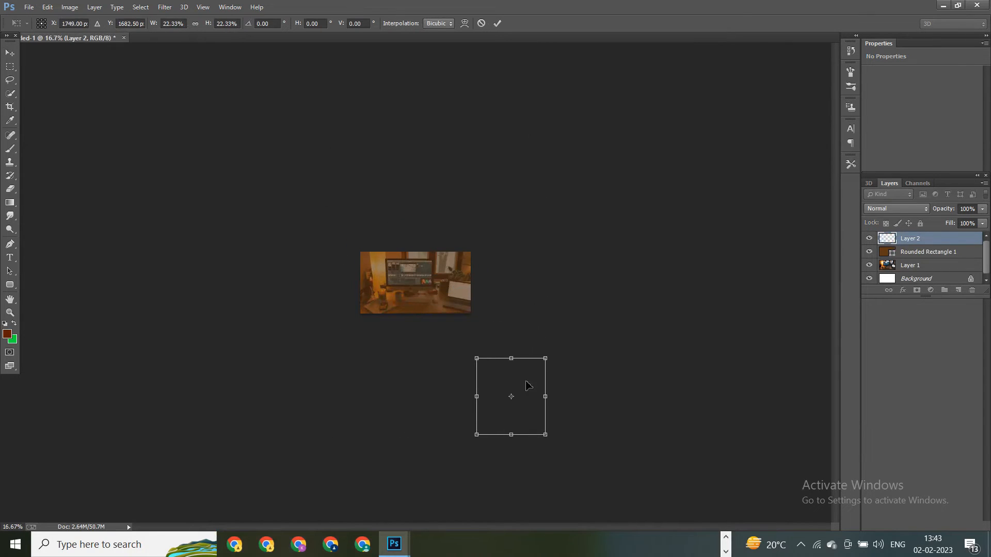
{"action": "left_click_drag", "start_coordinate": [531, 387], "coordinate": [444, 279]}
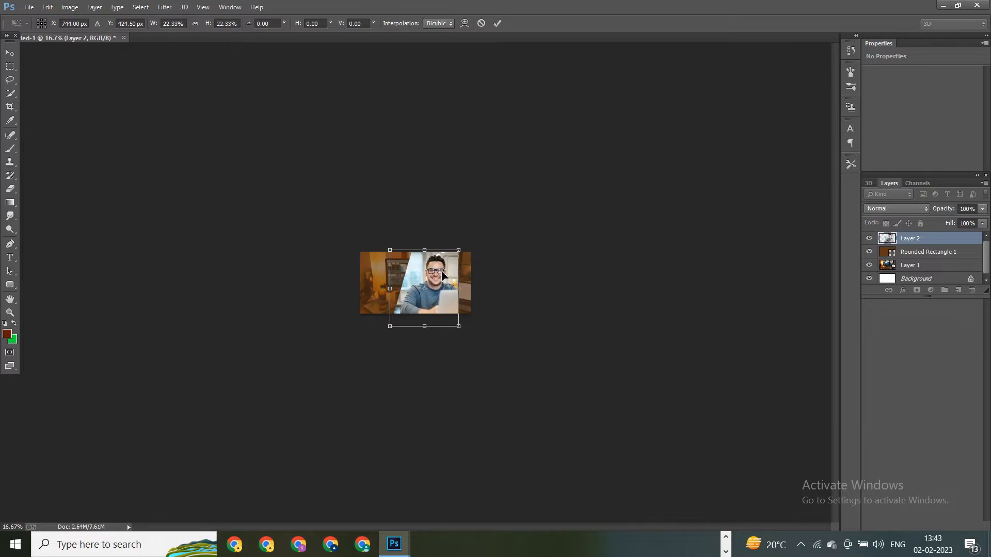
Step: Reduce the man cut-out to about 19.8%, place it over the right part of the banner and apply the transform
{"action": "key", "text": "ctrl+plus"}
{"action": "key", "text": "ctrl+plus"}
{"action": "key", "text": "ctrl+plus"}
{"action": "key", "text": "ctrl+plus"}
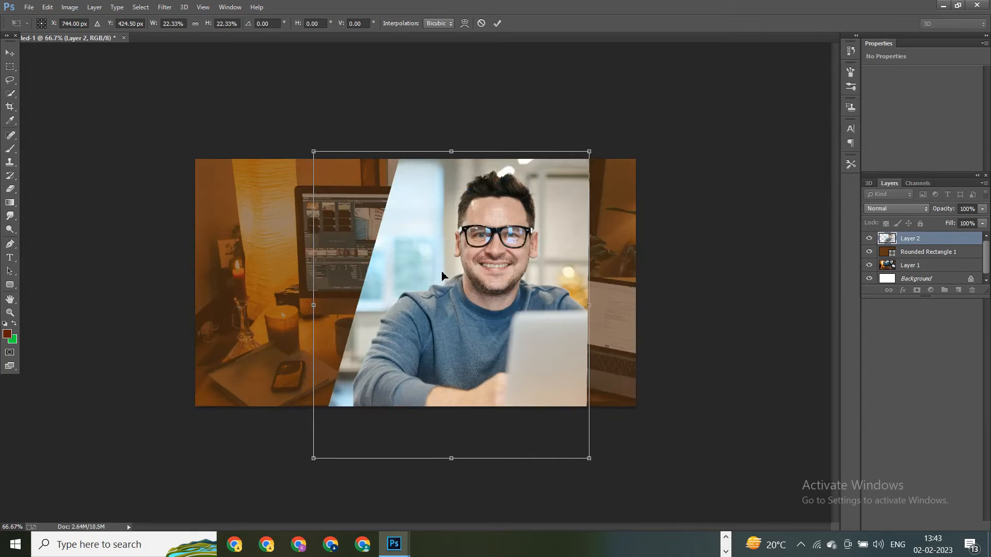
{"action": "left_click_drag", "start_coordinate": [313, 152], "coordinate": [344, 187]}
{"action": "left_click_drag", "start_coordinate": [485, 295], "coordinate": [558, 267]}
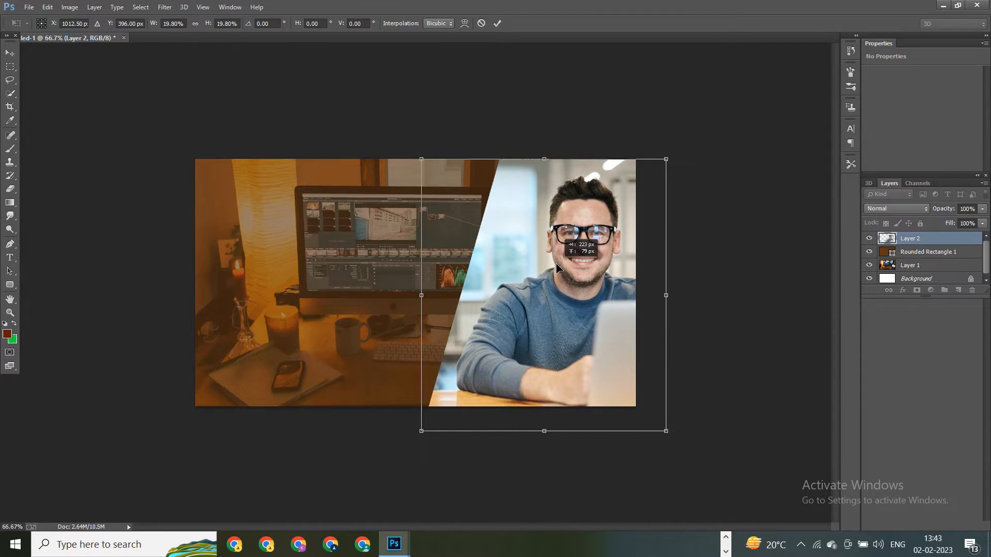
{"action": "left_click_drag", "start_coordinate": [554, 268], "coordinate": [549, 297]}
{"action": "key", "text": "Return"}
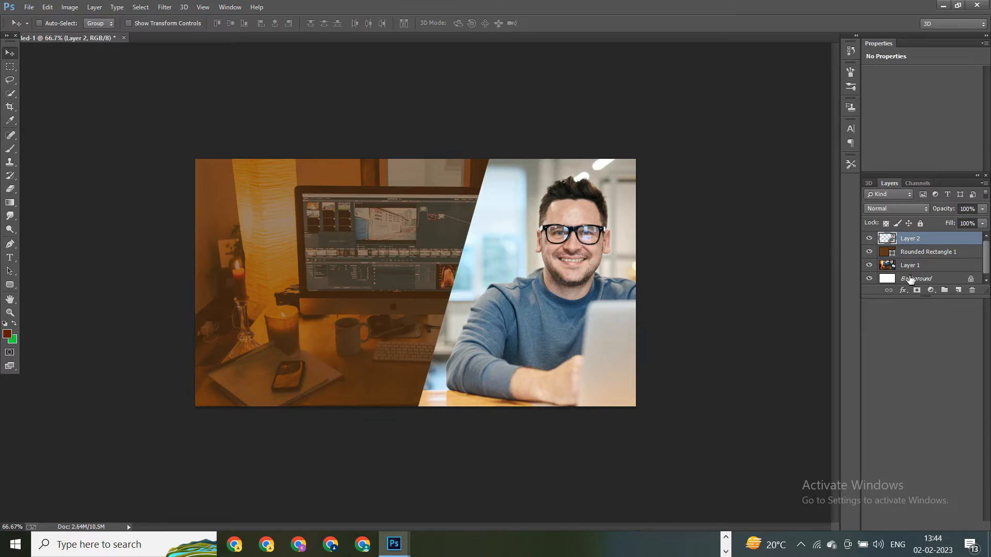
Step: Add a drop shadow to the man's layer with 23 px distance, 26% spread and 49 px size
{"action": "right_click", "coordinate": [925, 240]}
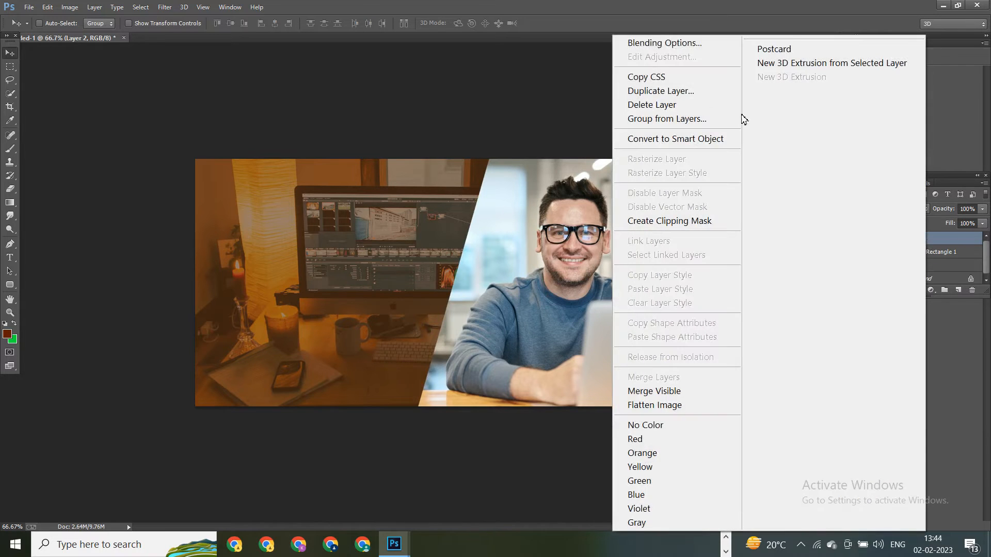
{"action": "left_click", "coordinate": [646, 43]}
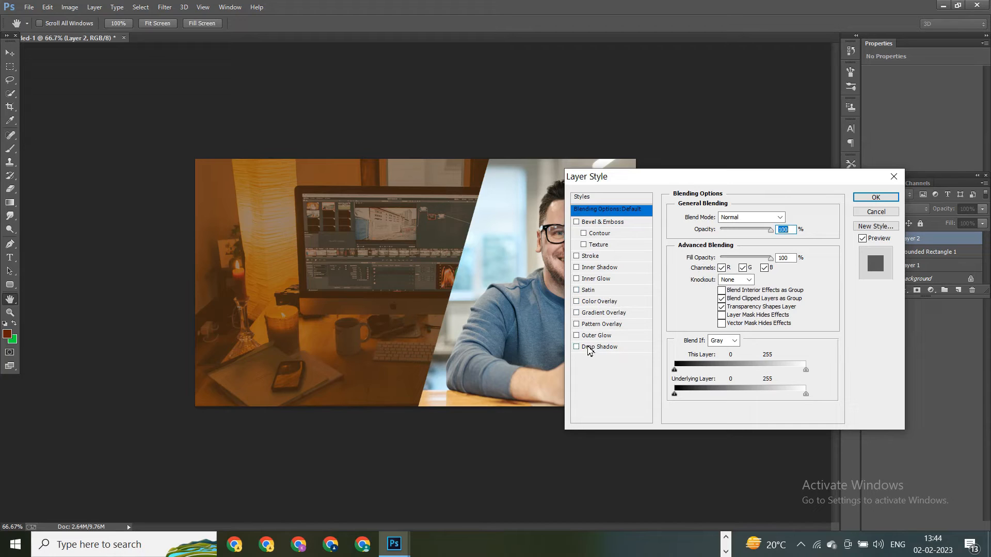
{"action": "left_click", "coordinate": [597, 348]}
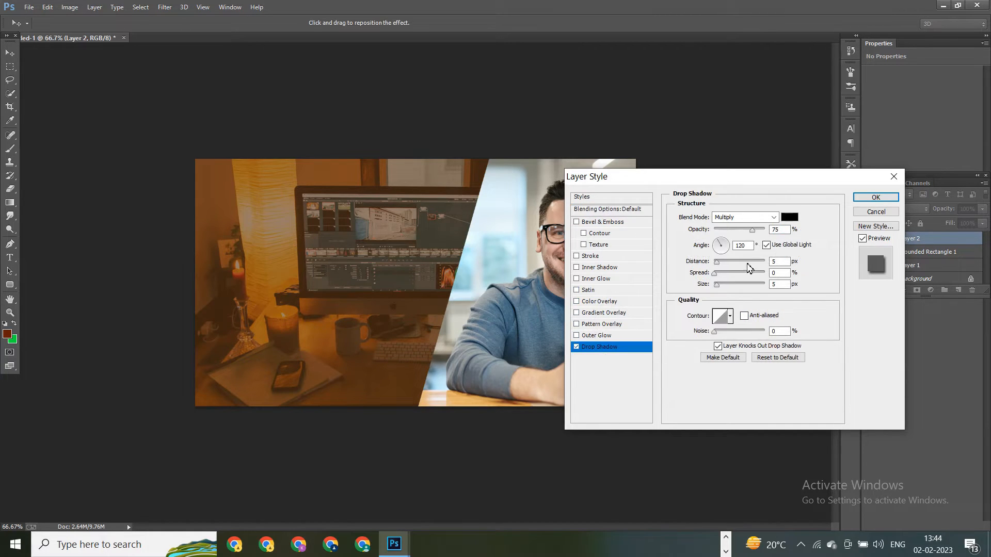
{"action": "left_click", "coordinate": [728, 273]}
{"action": "left_click", "coordinate": [727, 261]}
{"action": "left_click", "coordinate": [727, 284]}
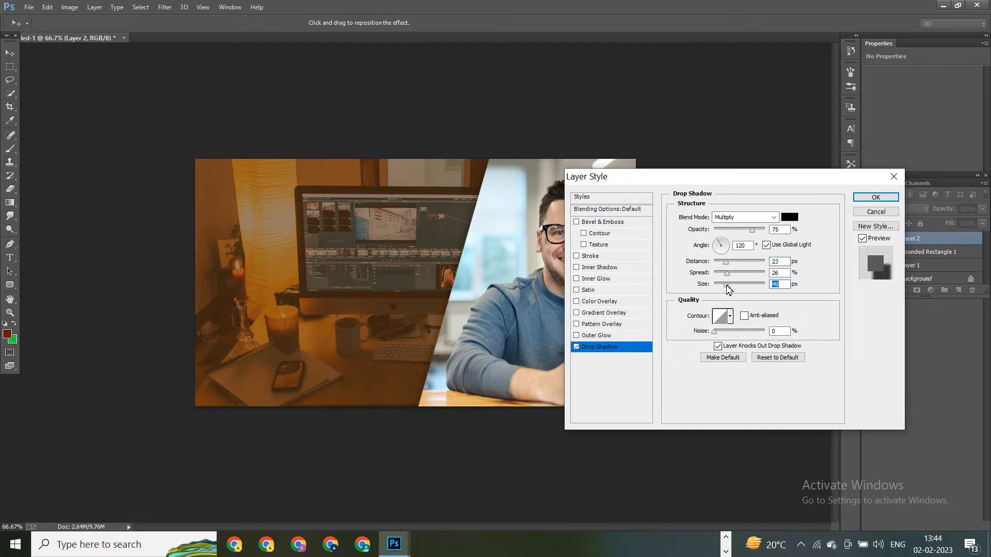
Step: Set the man's drop shadow to a 41° angle, 20 px distance and 12% spread, and shift the cut-out slightly left
{"action": "left_click", "coordinate": [730, 261]}
{"action": "left_click", "coordinate": [729, 248]}
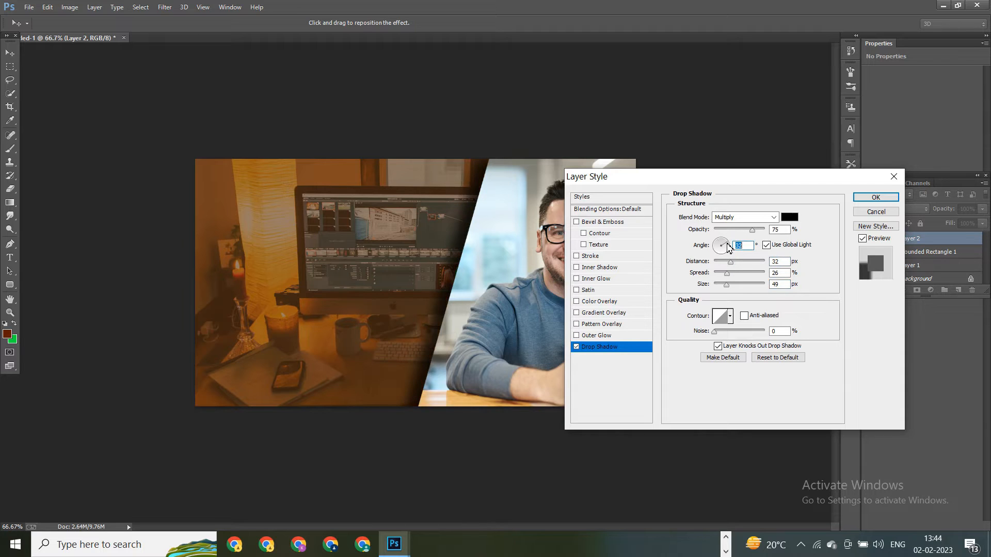
{"action": "left_click", "coordinate": [735, 252]}
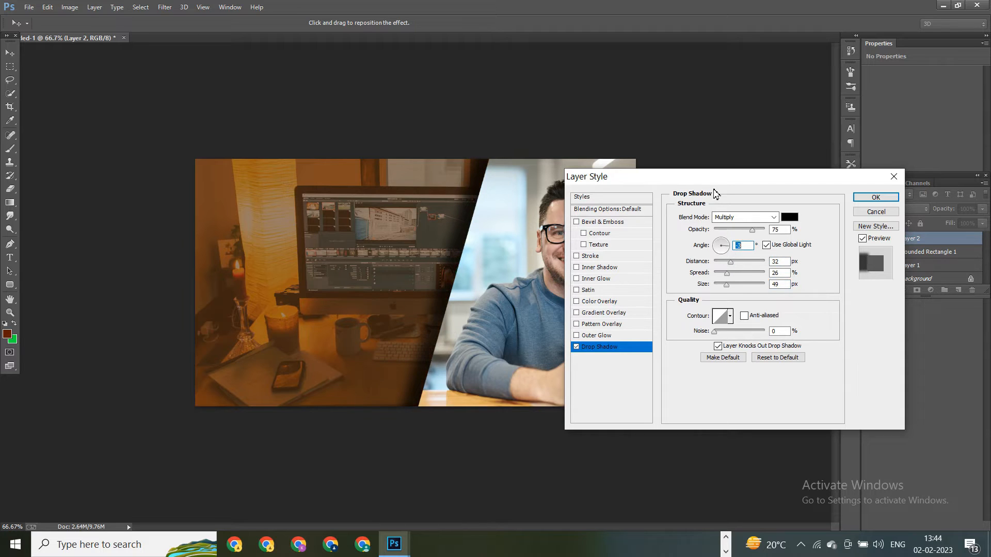
{"action": "left_click_drag", "start_coordinate": [709, 181], "coordinate": [156, 138]}
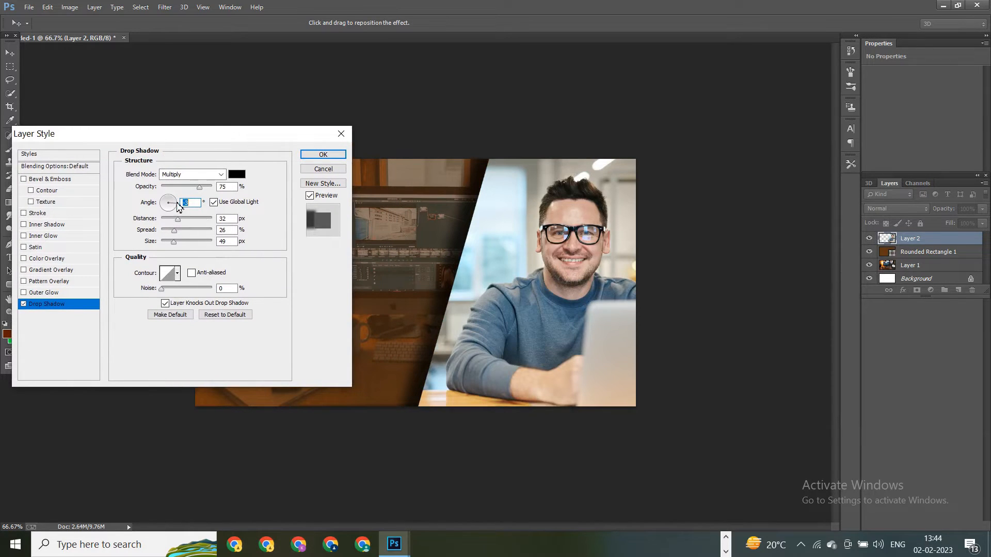
{"action": "left_click", "coordinate": [174, 204]}
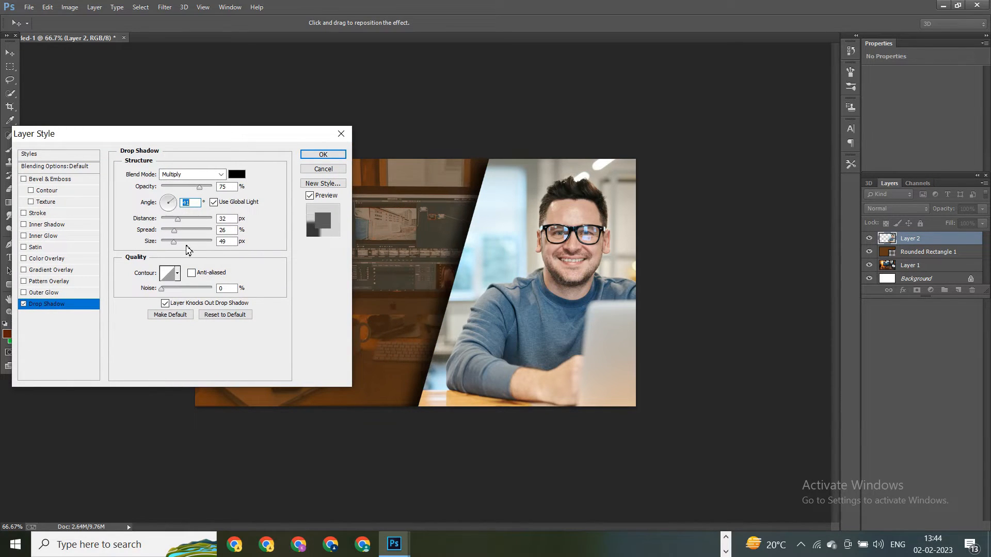
{"action": "left_click", "coordinate": [172, 221]}
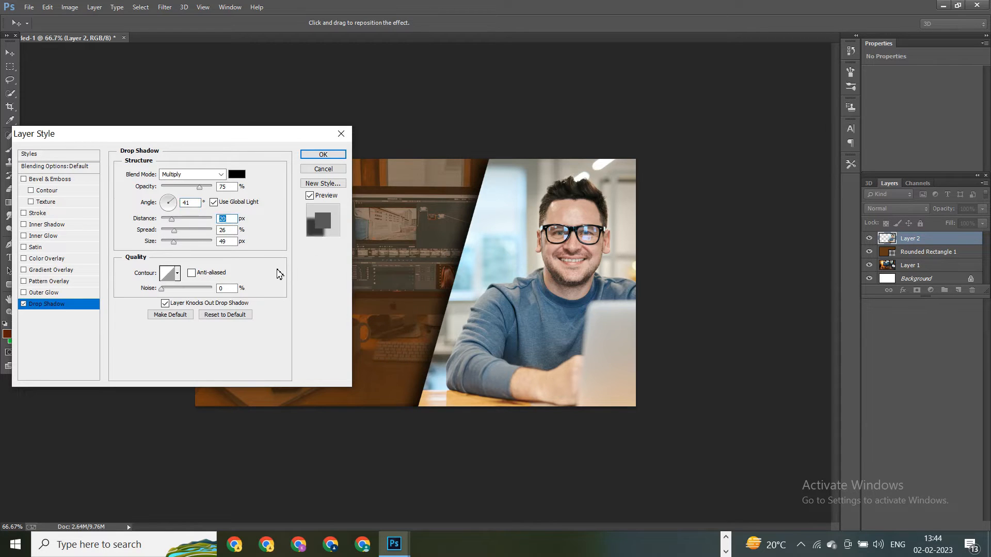
{"action": "left_click", "coordinate": [169, 231]}
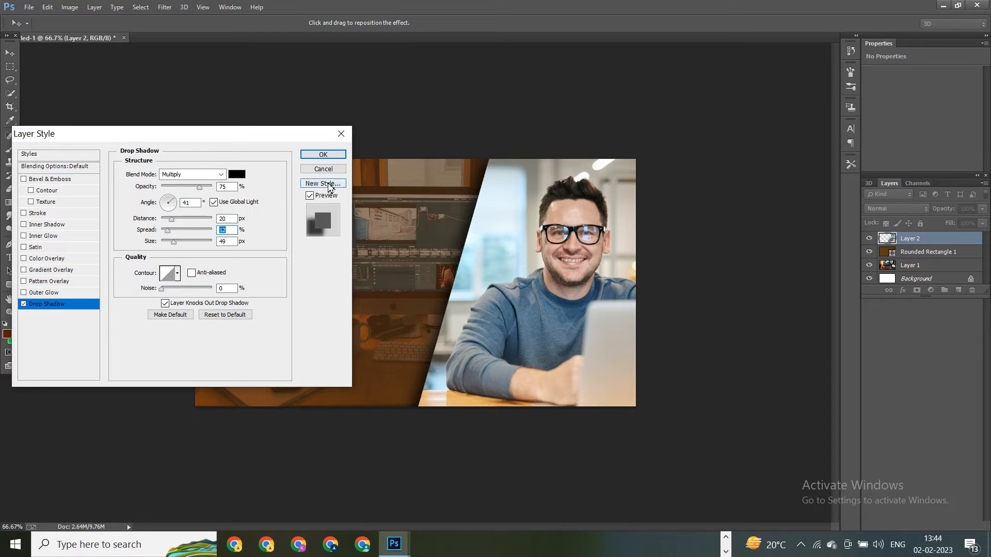
{"action": "left_click", "coordinate": [316, 155]}
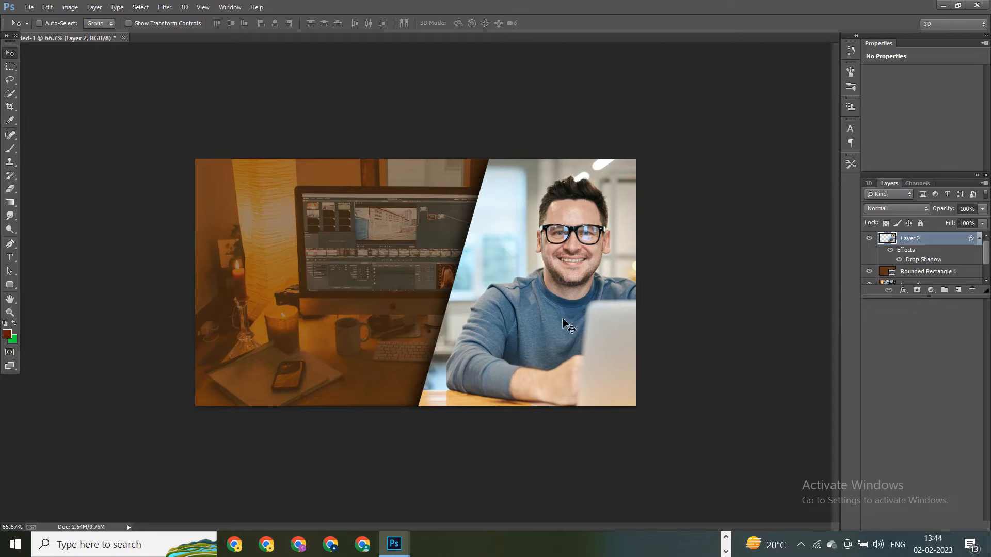
{"action": "mouse_move", "coordinate": [568, 321]}
{"action": "left_mouse_down"}
{"action": "mouse_move", "coordinate": [540, 323]}
{"action": "mouse_move", "coordinate": [556, 324]}
{"action": "left_mouse_up"}
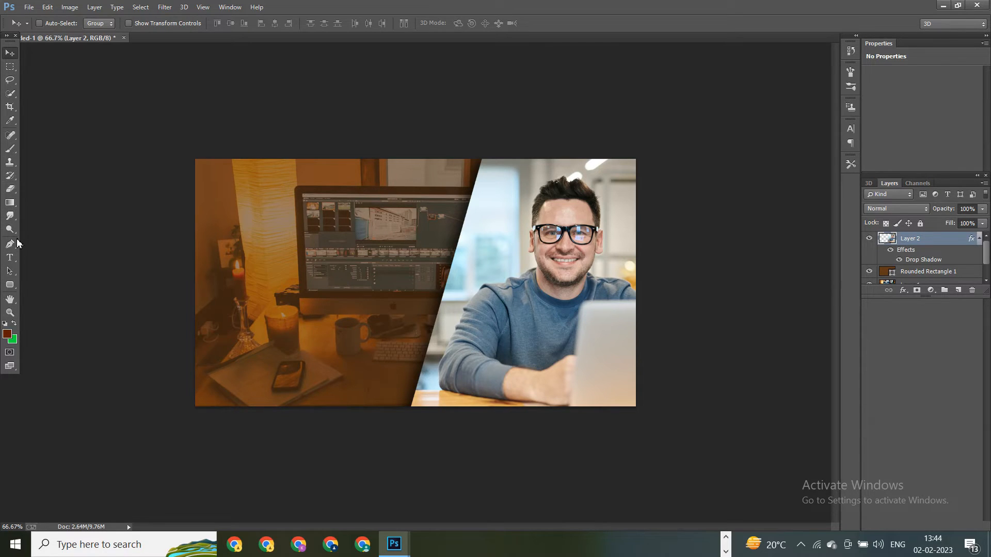
{"action": "left_click", "coordinate": [14, 288]}
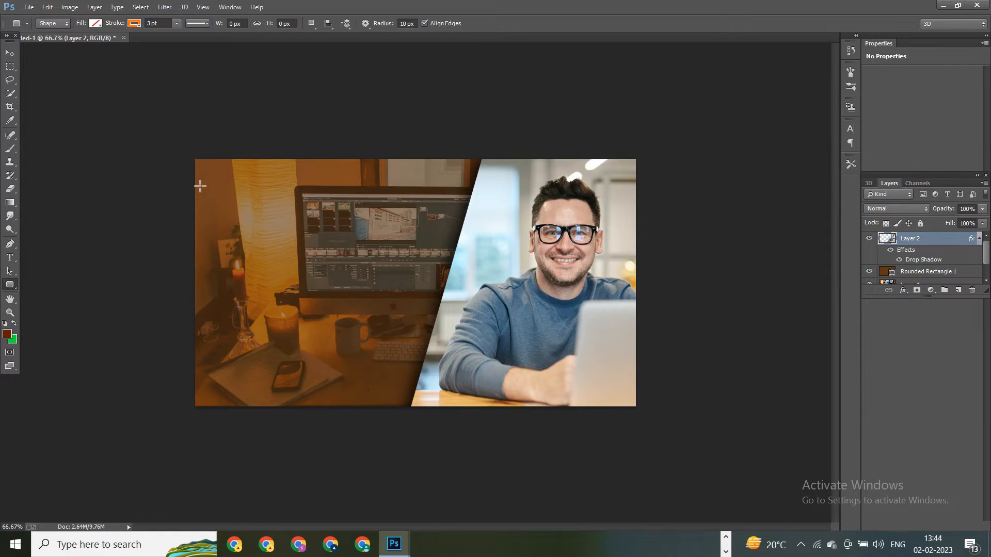
{"action": "left_click_drag", "start_coordinate": [200, 185], "coordinate": [488, 239]}
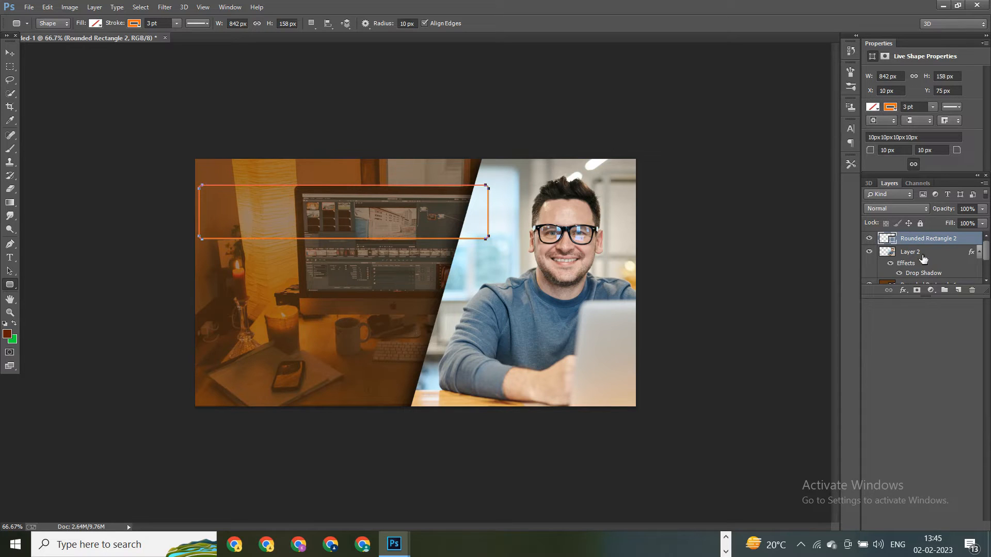
{"action": "key", "text": "ctrl+z"}
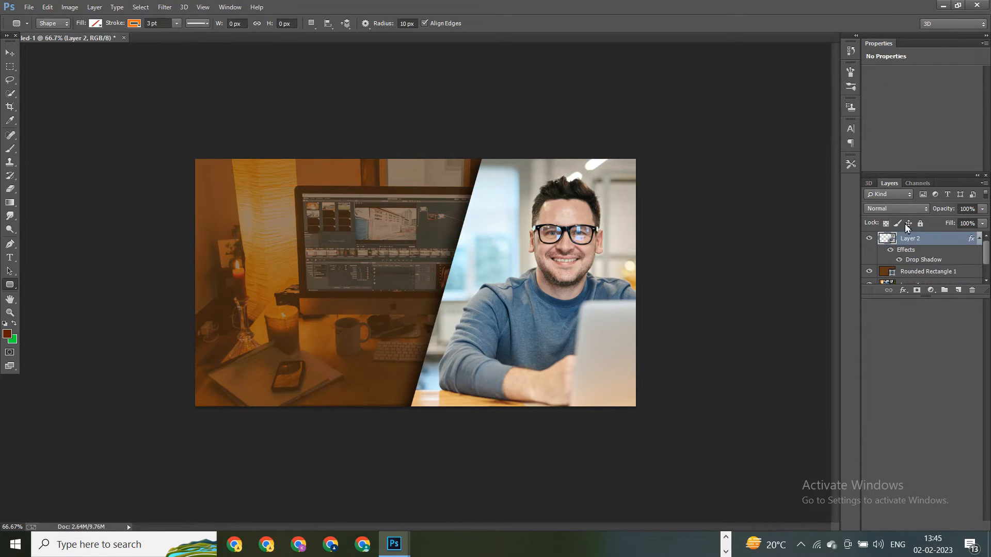
Step: Create a text box across the upper part of the desk photo and enter "Thumbnail Design" as the heading
{"action": "left_click", "coordinate": [10, 257]}
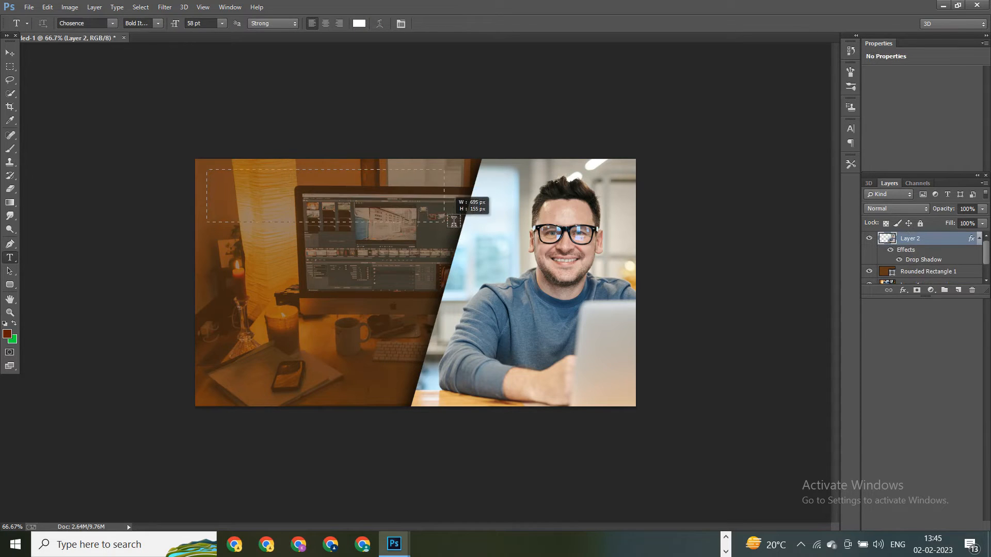
{"action": "left_click_drag", "start_coordinate": [207, 170], "coordinate": [466, 222]}
{"action": "type", "text": "R"}
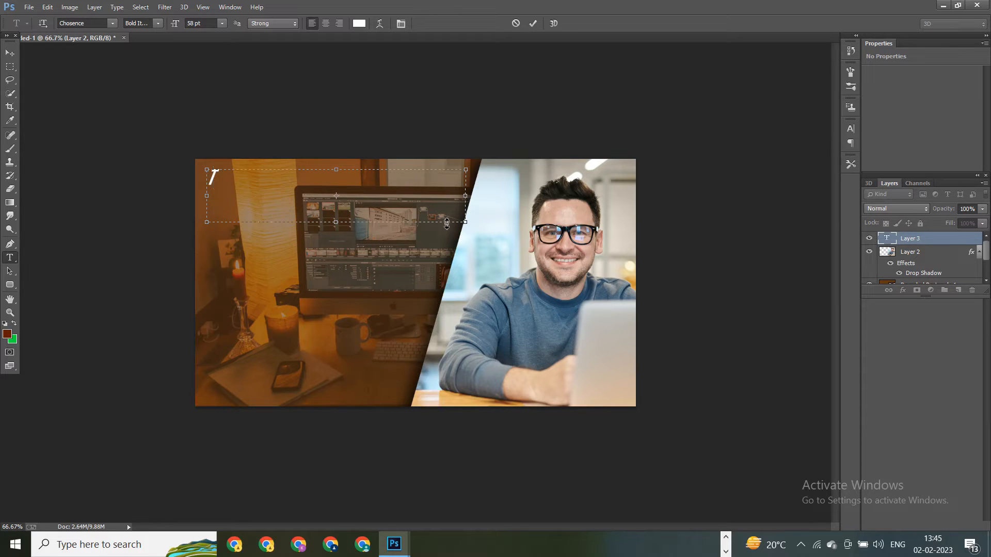
{"action": "type", "text": "HUMBNAIL"}
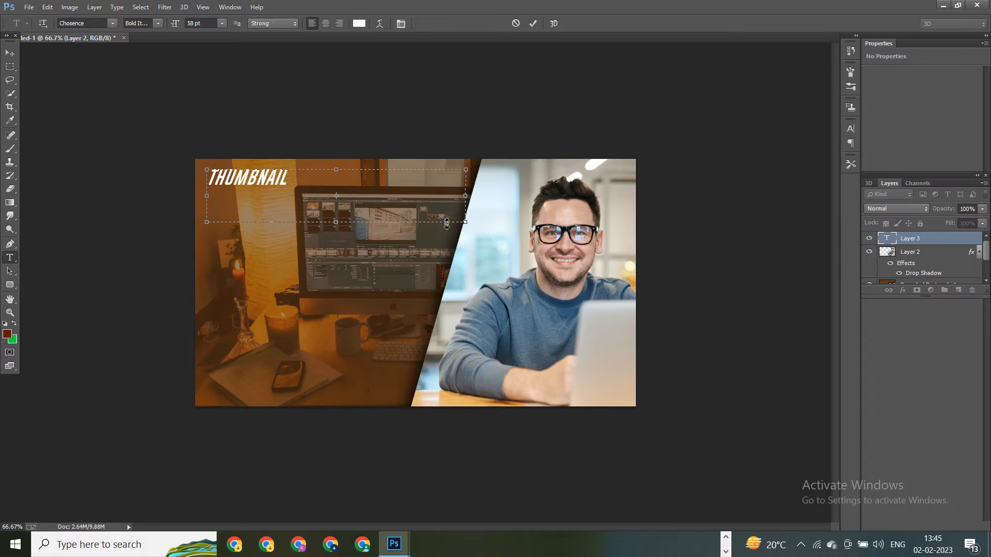
{"action": "type", "text": " DESIGN"}
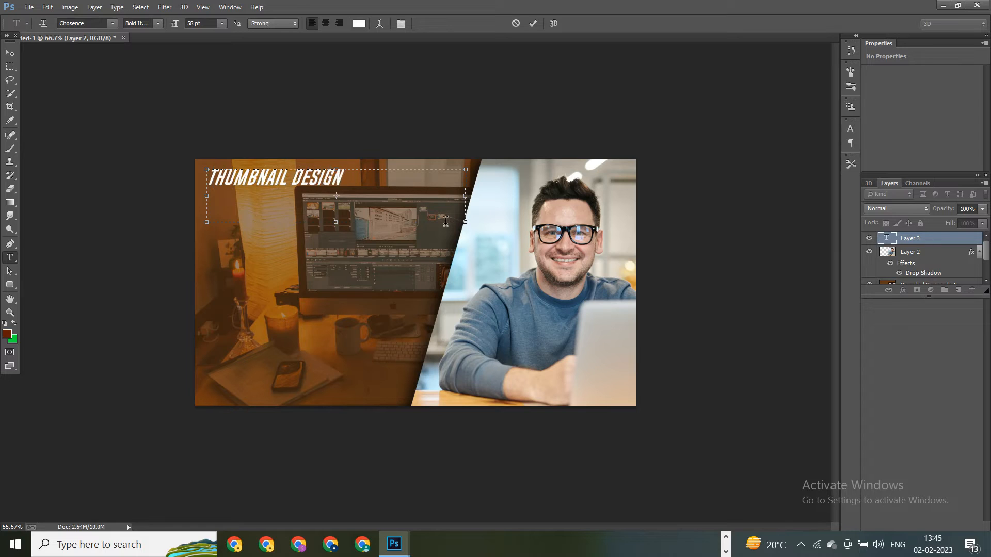
Step: Select the whole heading text and enlarge it to 107 pt
{"action": "left_click_drag", "start_coordinate": [366, 185], "coordinate": [126, 189]}
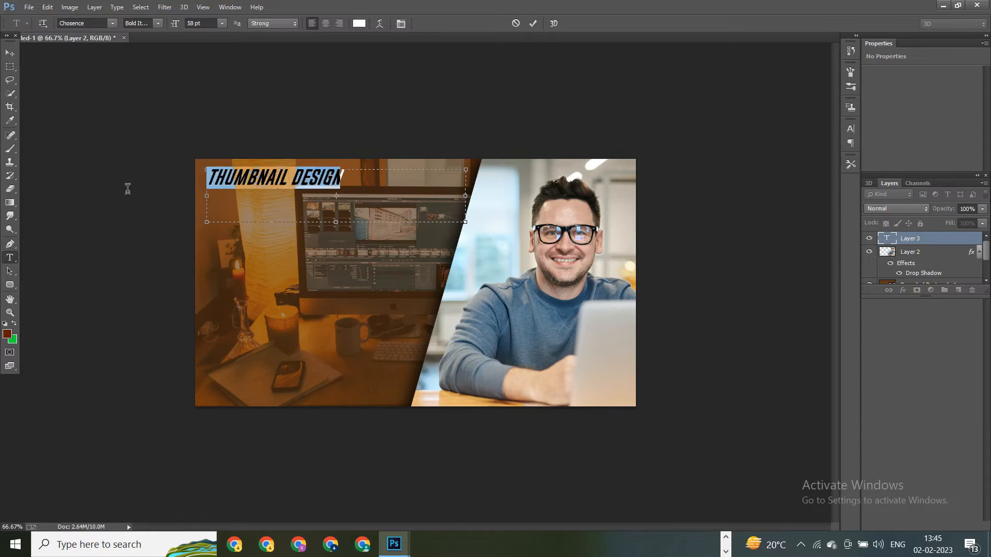
{"action": "left_click", "coordinate": [98, 24]}
{"action": "left_click", "coordinate": [216, 24]}
{"action": "scroll", "coordinate": [216, 24], "scroll_direction": "up", "scroll_amount": 20}
{"action": "scroll", "coordinate": [223, 24], "scroll_direction": "up", "scroll_amount": 18}
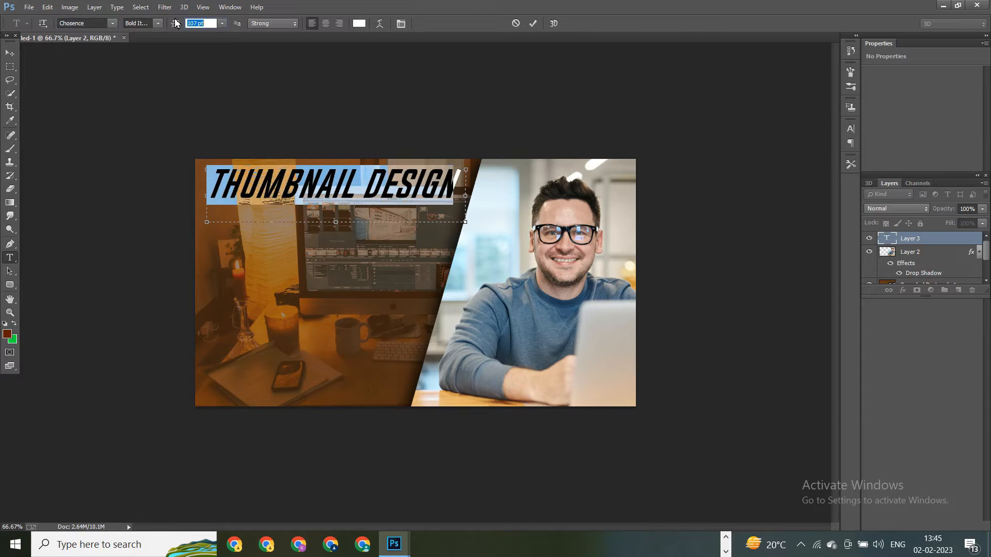
Step: Change the heading font to Carter One at about 83 pt so it fits on one line, and nudge it slightly
{"action": "left_click", "coordinate": [97, 23]}
{"action": "scroll", "coordinate": [97, 22], "scroll_direction": "up", "scroll_amount": 3}
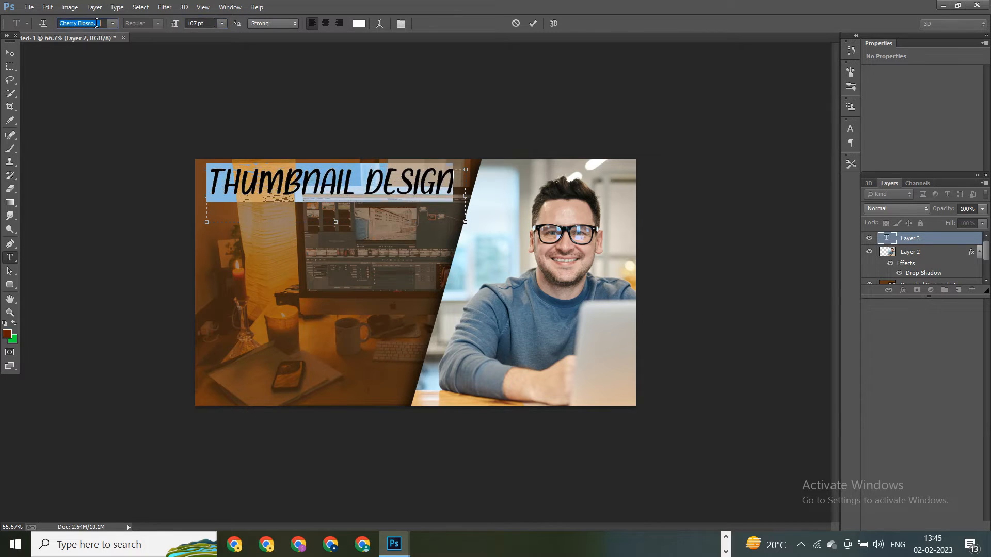
{"action": "scroll", "coordinate": [96, 23], "scroll_direction": "up", "scroll_amount": 2}
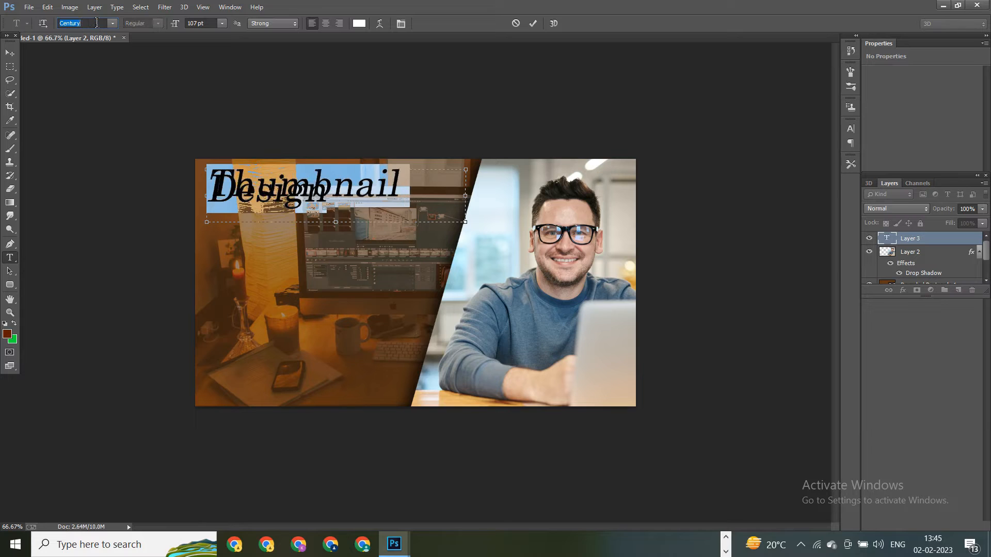
{"action": "scroll", "coordinate": [96, 22], "scroll_direction": "up", "scroll_amount": 4}
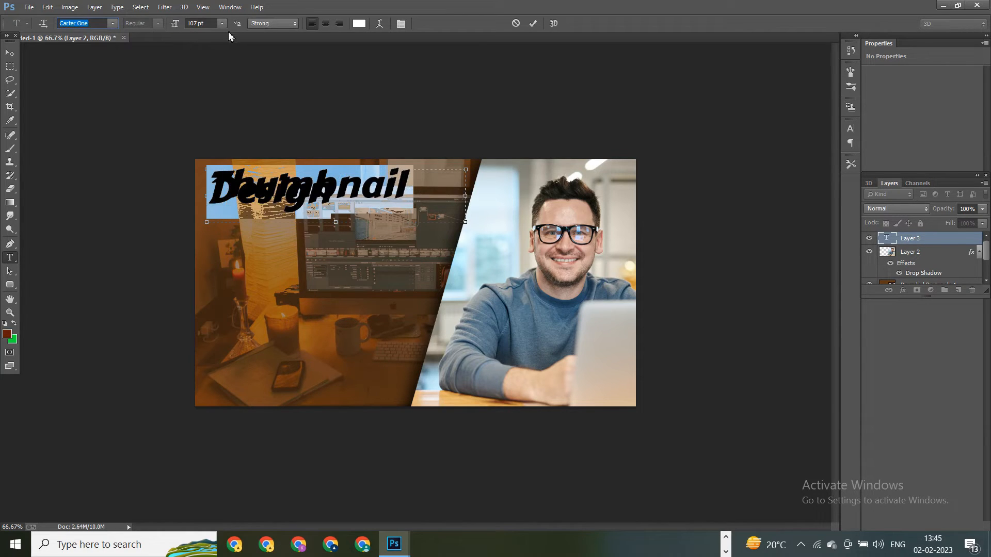
{"action": "left_click", "coordinate": [211, 24]}
{"action": "scroll", "coordinate": [211, 24], "scroll_direction": "down", "scroll_amount": 20}
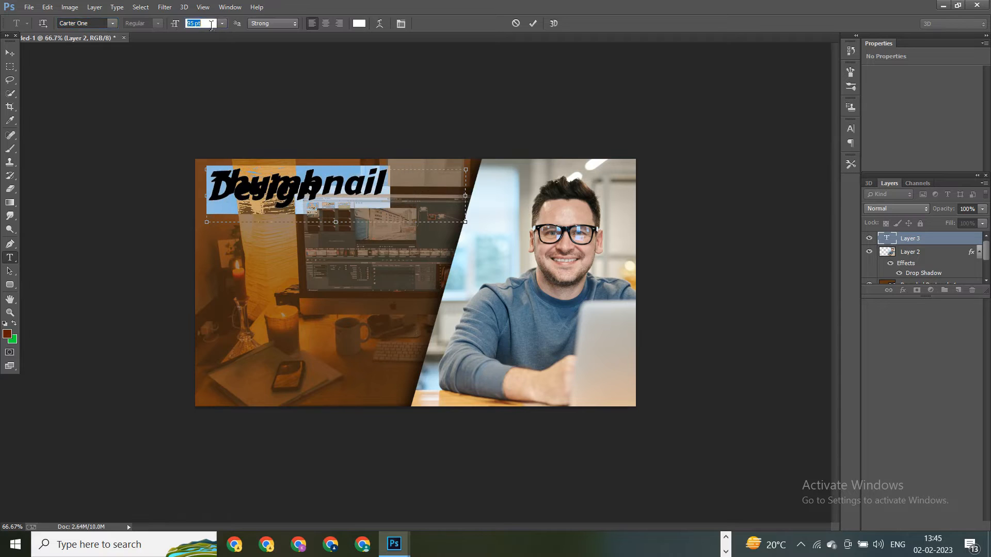
{"action": "scroll", "coordinate": [211, 23], "scroll_direction": "down", "scroll_amount": 1}
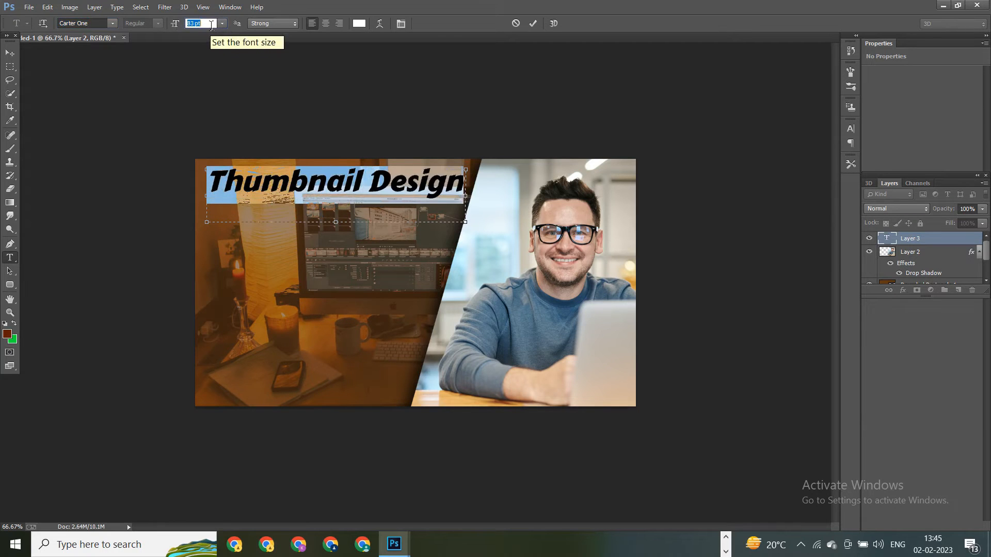
{"action": "left_click", "coordinate": [10, 52]}
{"action": "mouse_move", "coordinate": [349, 193]}
{"action": "left_mouse_down"}
{"action": "mouse_move", "coordinate": [348, 232]}
{"action": "mouse_move", "coordinate": [351, 194]}
{"action": "left_mouse_up"}
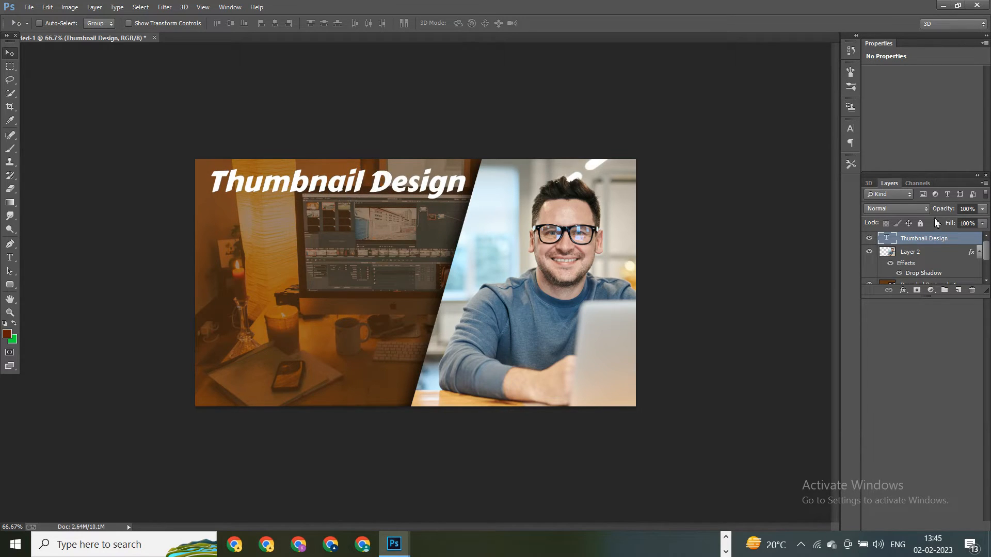
Step: Add a drop shadow effect to the "Thumbnail Design" heading layer, keeping the heading visible while adjusting it
{"action": "right_click", "coordinate": [915, 240]}
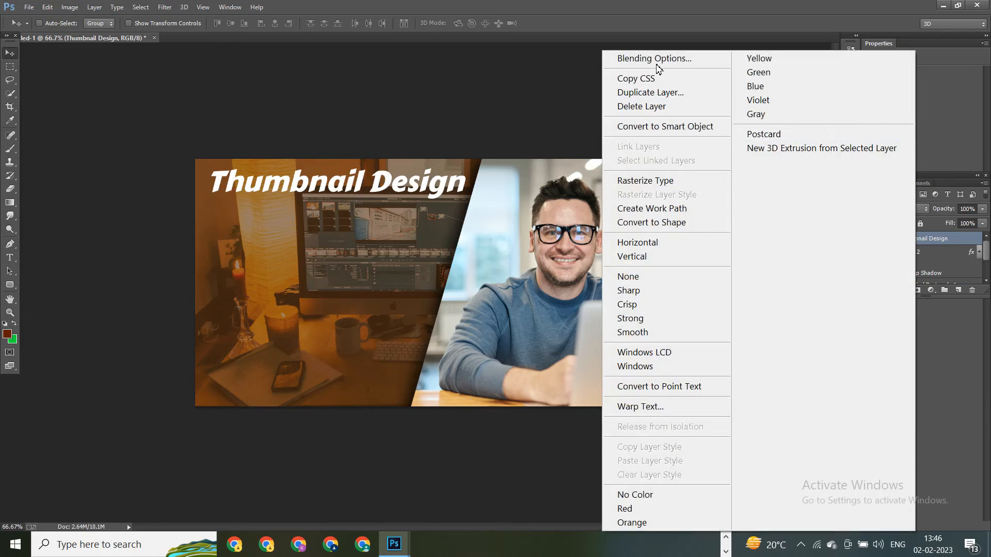
{"action": "left_click", "coordinate": [656, 60]}
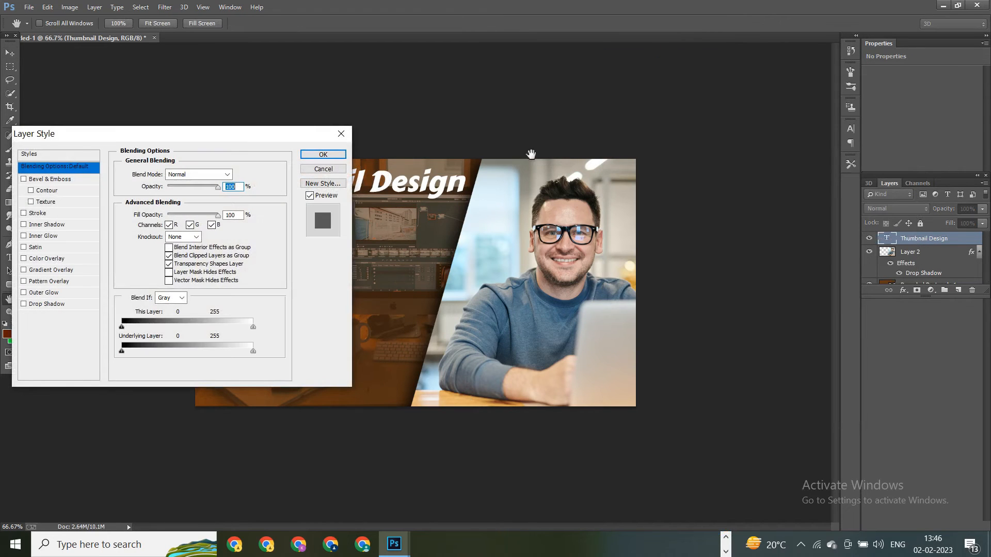
{"action": "left_click", "coordinate": [50, 304]}
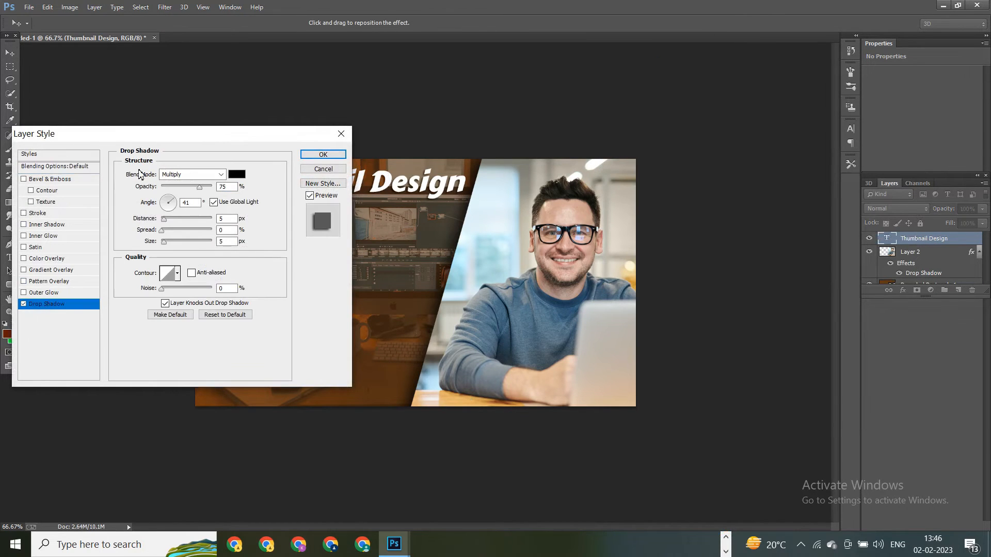
{"action": "left_click_drag", "start_coordinate": [130, 146], "coordinate": [626, 241]}
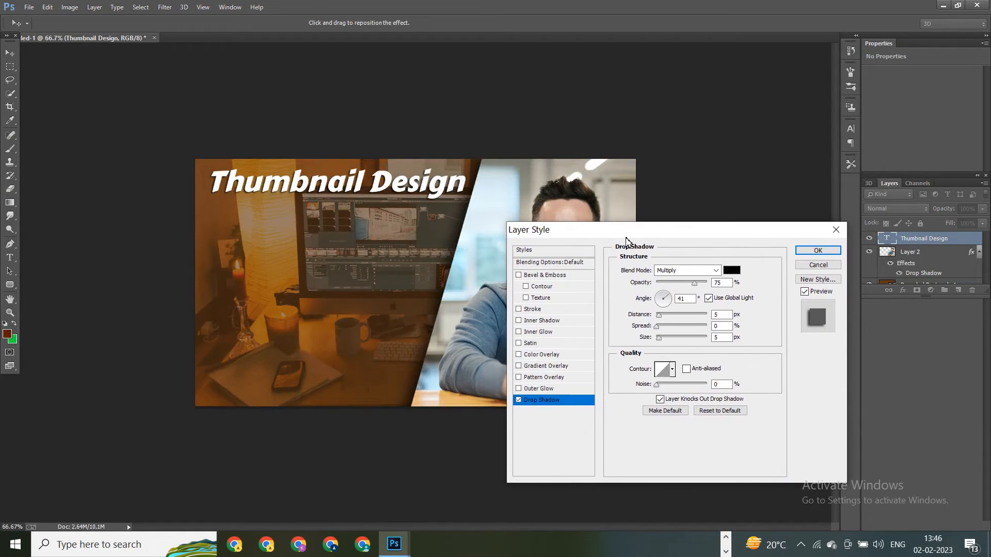
{"action": "left_click", "coordinate": [530, 309]}
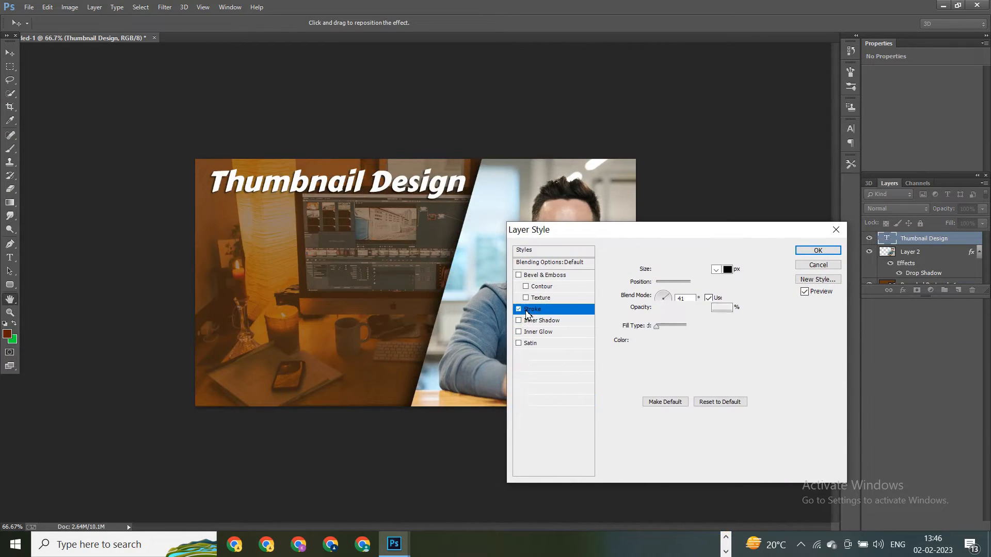
{"action": "mouse_move", "coordinate": [657, 269]}
{"action": "left_mouse_down"}
{"action": "mouse_move", "coordinate": [671, 270]}
{"action": "mouse_move", "coordinate": [602, 305]}
{"action": "left_mouse_up"}
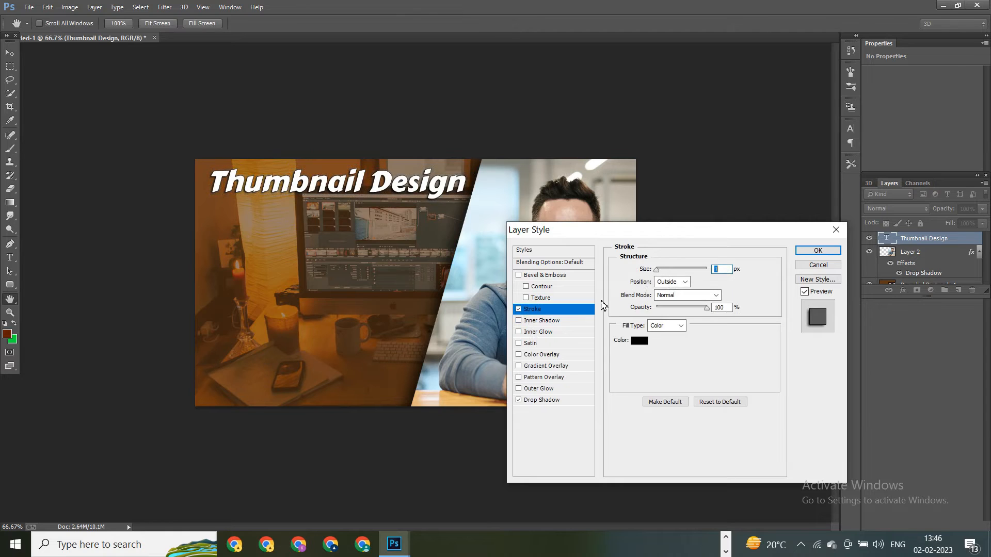
{"action": "left_click", "coordinate": [519, 309]}
Step: Set the heading's drop shadow to 11 px distance and 26% spread with a larger blur size, and apply the layer style
{"action": "left_click", "coordinate": [539, 401]}
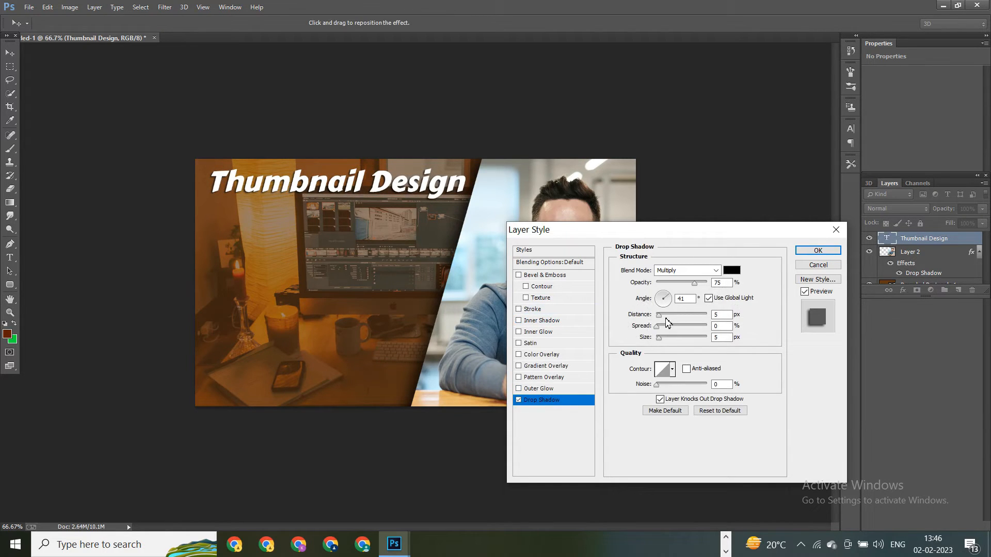
{"action": "left_click_drag", "start_coordinate": [666, 320], "coordinate": [669, 330]}
{"action": "left_click", "coordinate": [670, 338]}
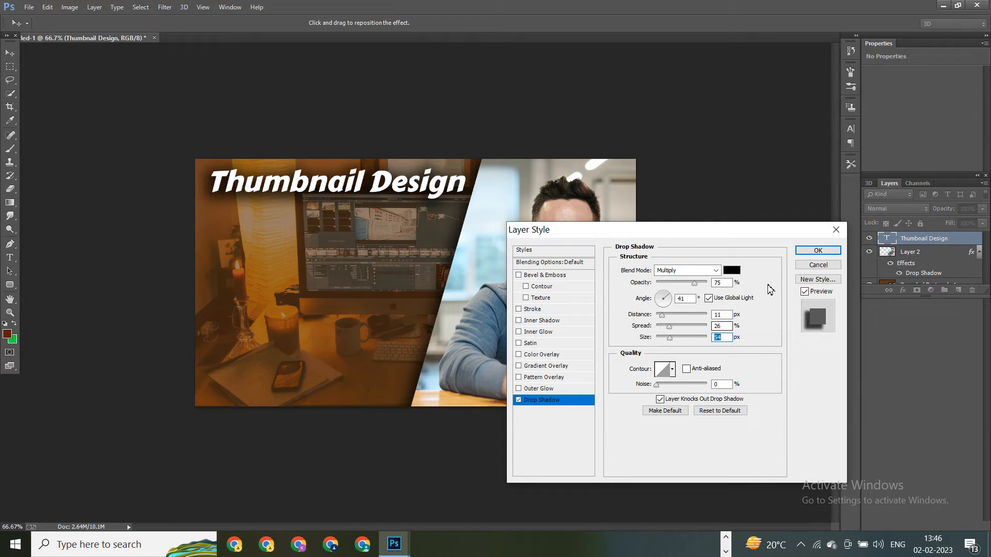
{"action": "left_click", "coordinate": [807, 250]}
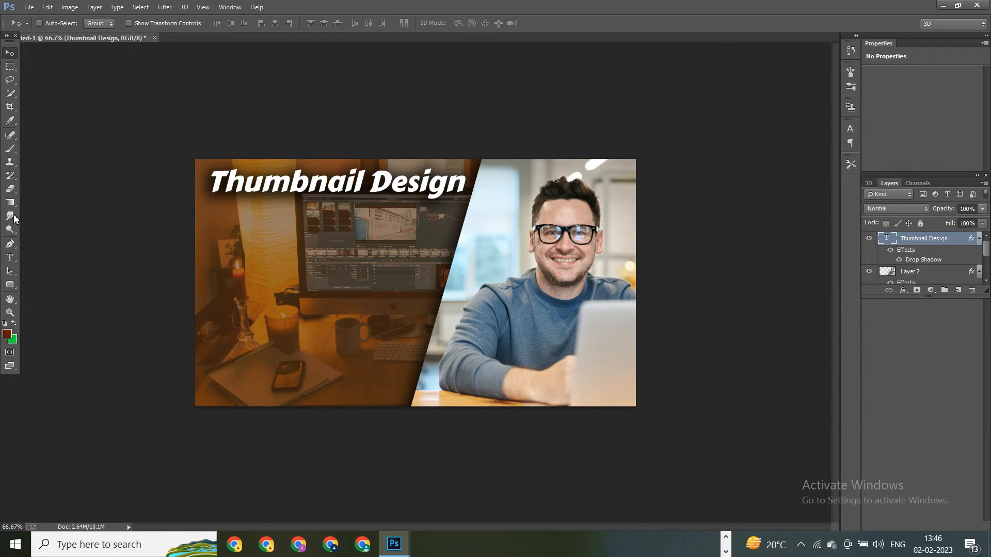
Step: Select the whole heading text and change its font to Bebas Neue
{"action": "left_click", "coordinate": [10, 257]}
{"action": "left_click", "coordinate": [474, 181]}
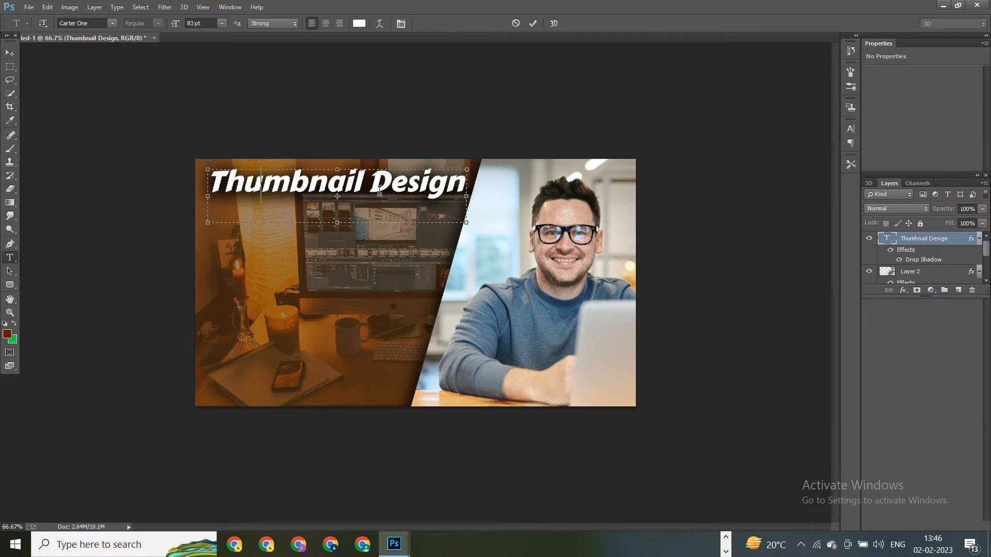
{"action": "left_click_drag", "start_coordinate": [461, 181], "coordinate": [144, 176]}
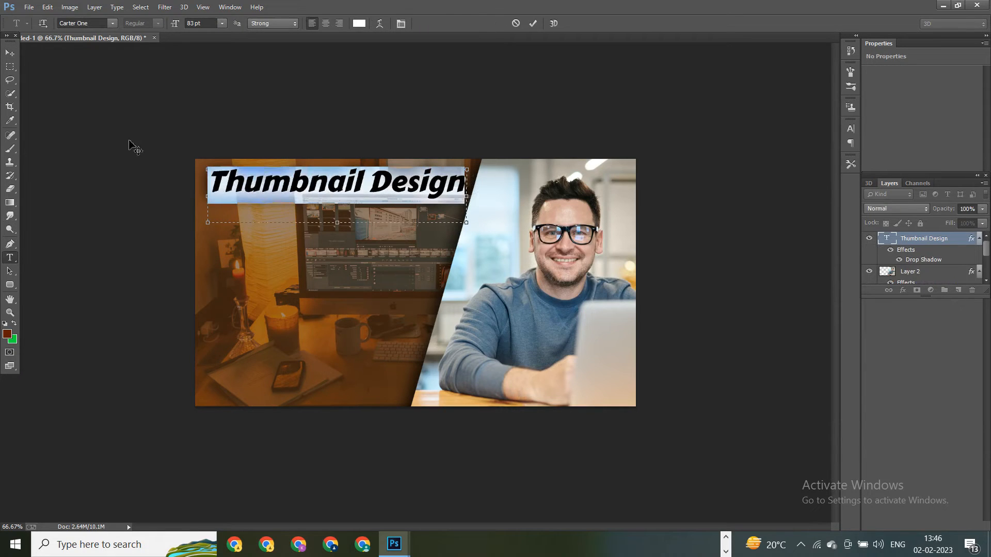
{"action": "left_click", "coordinate": [92, 23]}
{"action": "left_click", "coordinate": [93, 23]}
{"action": "key", "text": "Up"}
{"action": "key", "text": "Up"}
{"action": "key", "text": "Up"}
{"action": "key", "text": "Up"}
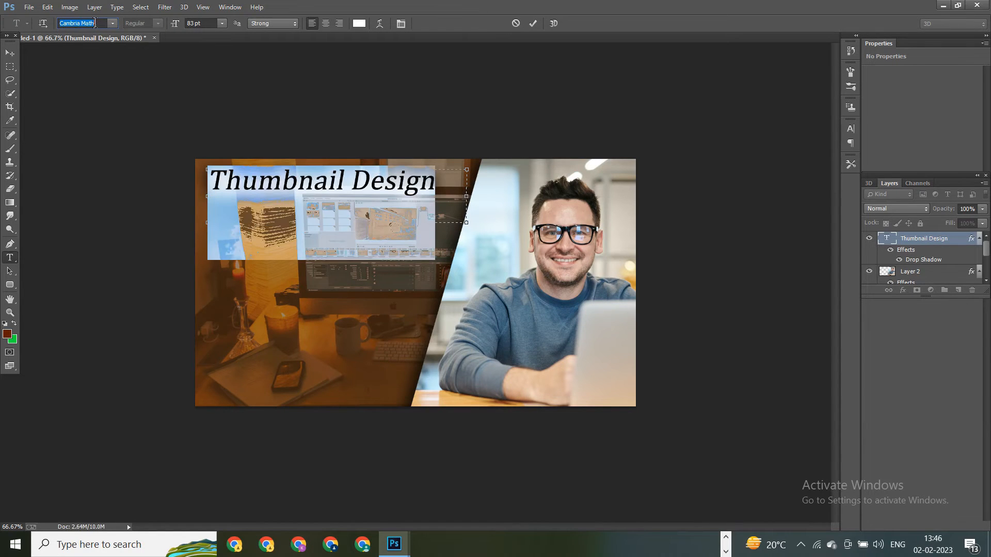
{"action": "key", "text": "Up"}
{"action": "key", "text": "Up"}
{"action": "key", "text": "Up"}
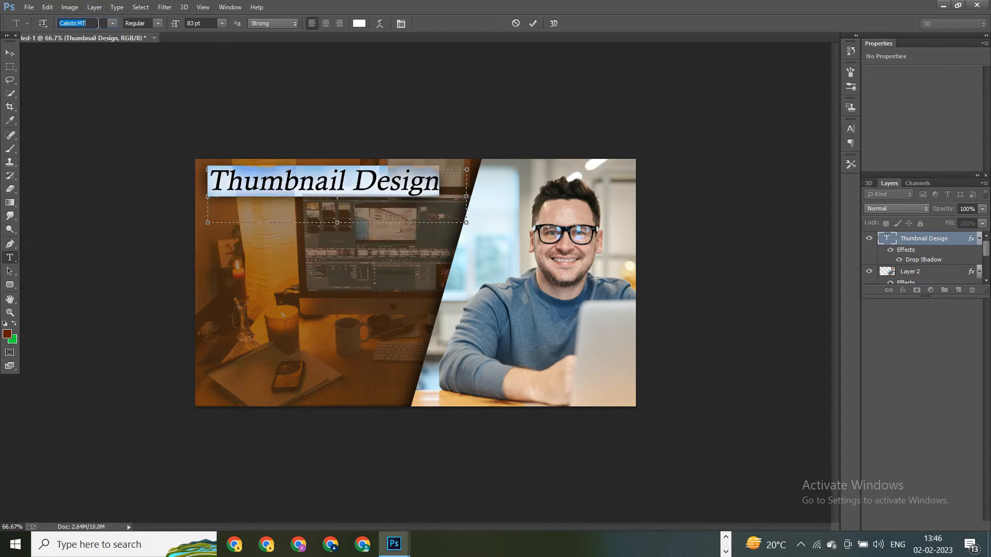
{"action": "key", "text": "Up"}
{"action": "key", "text": "Up"}
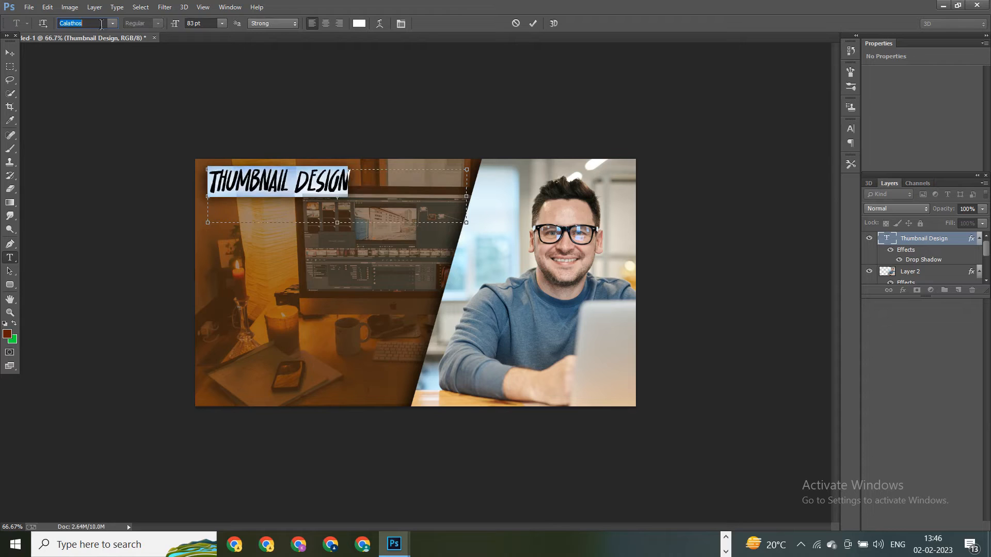
{"action": "key", "text": "Down"}
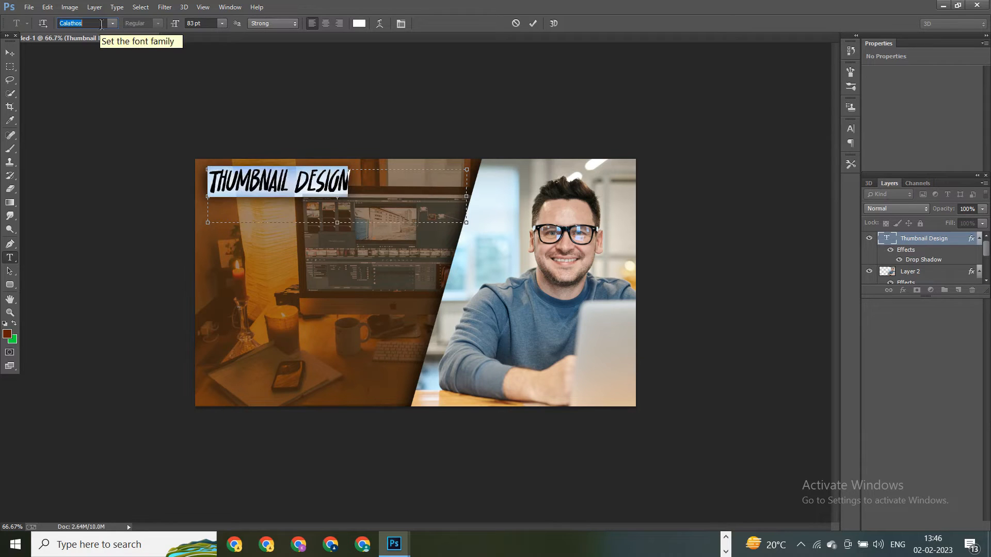
{"action": "key", "text": "Down"}
{"action": "key", "text": "Down"}
{"action": "key", "text": "Down"}
{"action": "key", "text": "Down"}
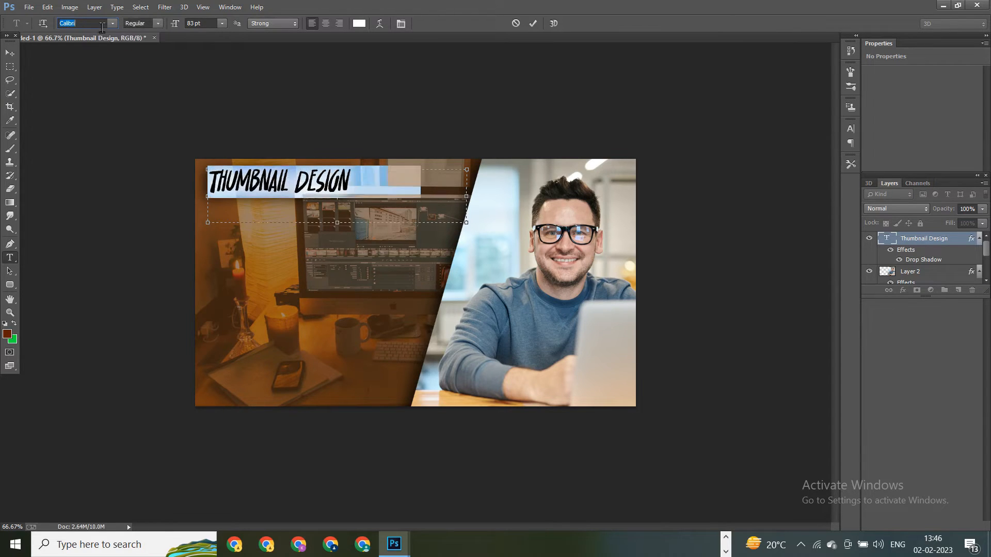
{"action": "key", "text": "Down"}
{"action": "key", "text": "Down"}
{"action": "key", "text": "Down"}
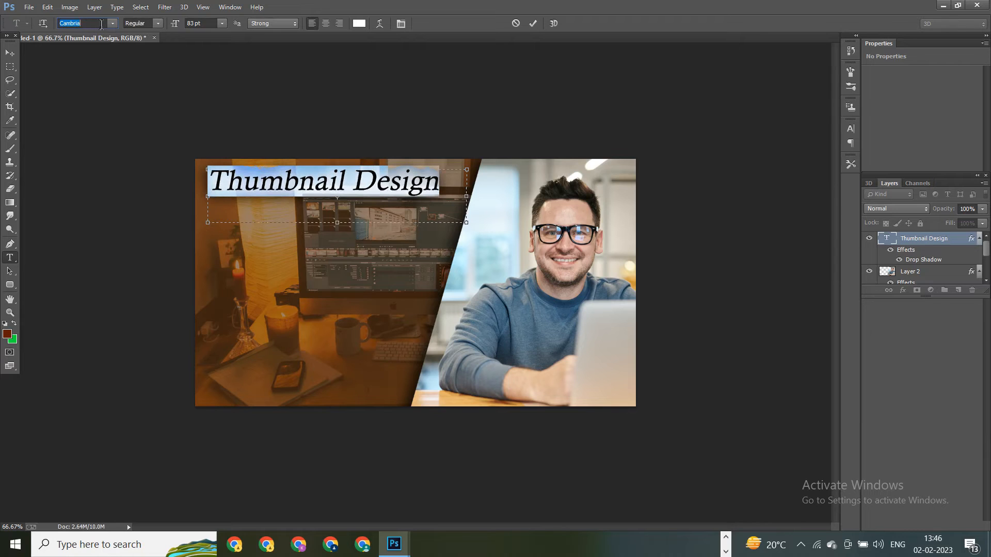
{"action": "key", "text": "Up"}
{"action": "key", "text": "Up"}
{"action": "key", "text": "Up"}
{"action": "key", "text": "Up"}
{"action": "key", "text": "Up"}
{"action": "key", "text": "Up"}
{"action": "key", "text": "Up"}
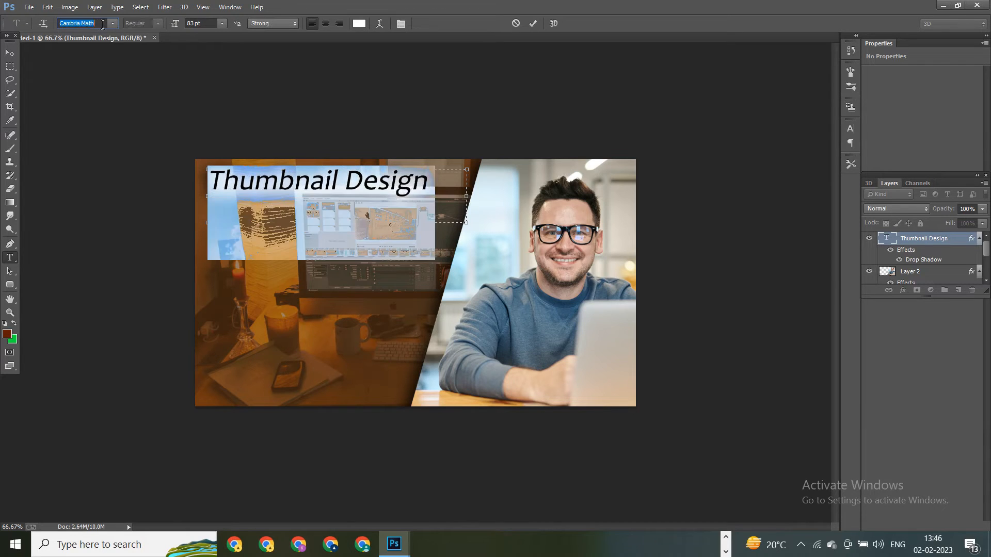
{"action": "key", "text": "Up"}
{"action": "key", "text": "Up"}
{"action": "key", "text": "Up"}
{"action": "key", "text": "Up"}
{"action": "key", "text": "Up"}
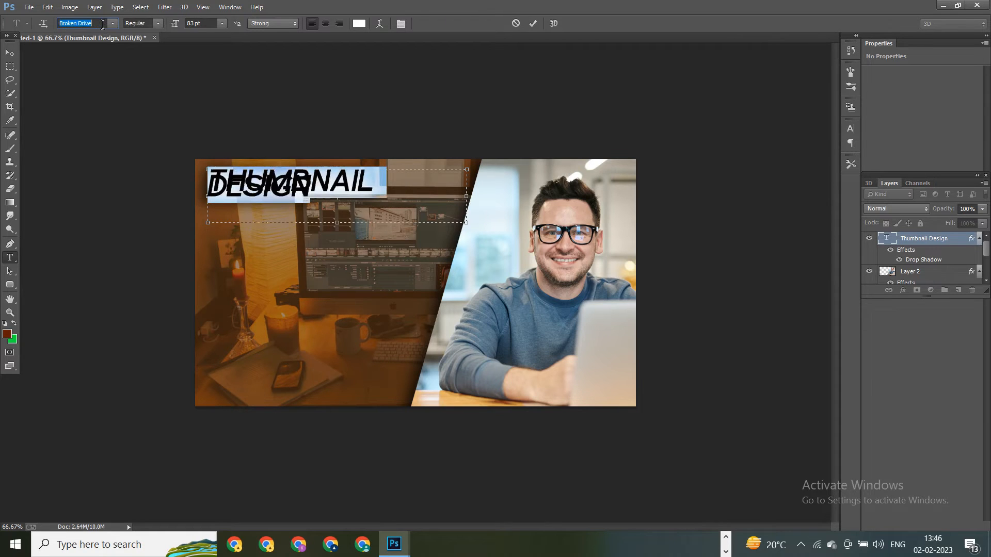
{"action": "key", "text": "Up"}
{"action": "key", "text": "Up"}
{"action": "key", "text": "Up"}
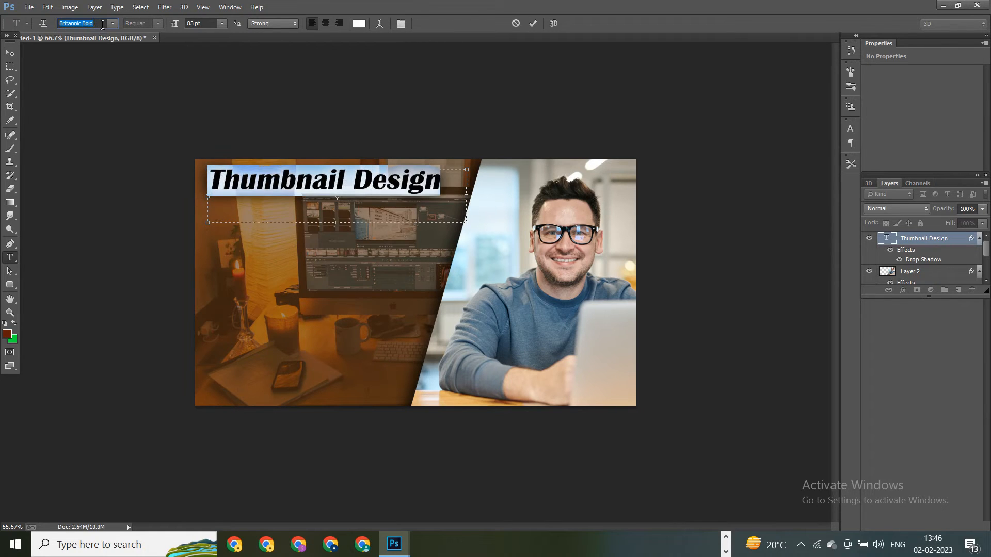
{"action": "key", "text": "Up"}
{"action": "key", "text": "Up"}
{"action": "key", "text": "Up"}
{"action": "key", "text": "Up"}
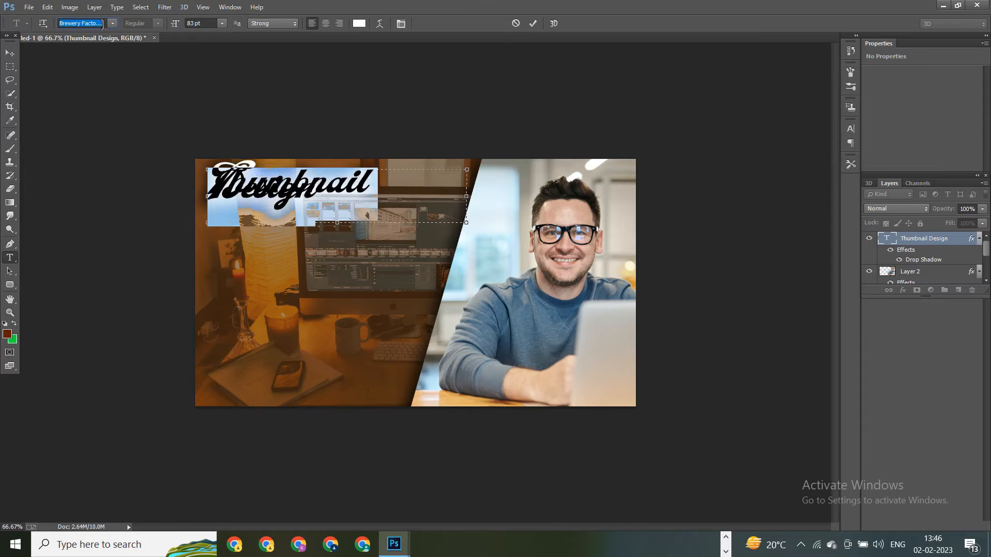
{"action": "key", "text": "Up"}
{"action": "key", "text": "Up"}
{"action": "key", "text": "Up"}
{"action": "key", "text": "Up"}
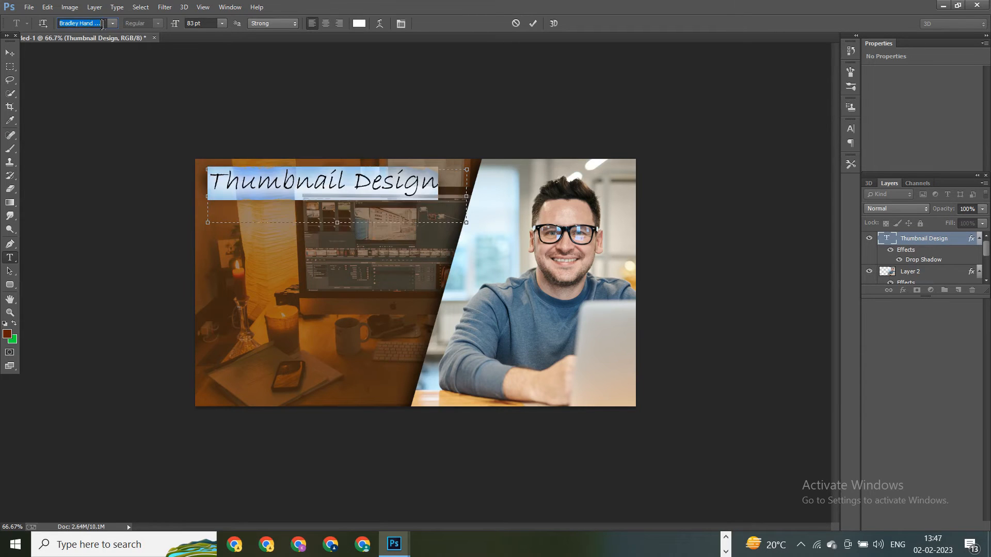
{"action": "key", "text": "Up"}
{"action": "key", "text": "Up"}
{"action": "key", "text": "Up"}
{"action": "key", "text": "Up"}
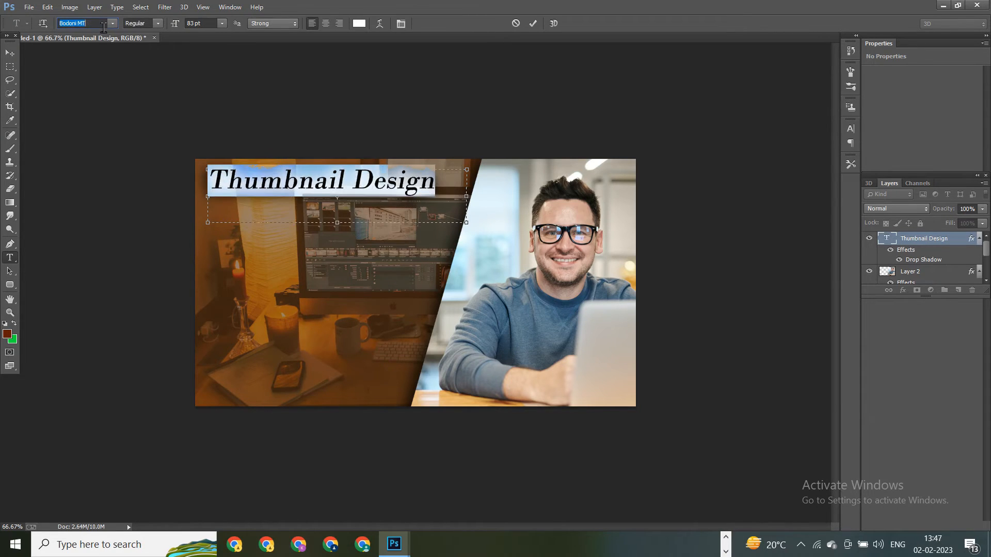
{"action": "key", "text": "Up"}
{"action": "key", "text": "Up"}
{"action": "key", "text": "Up"}
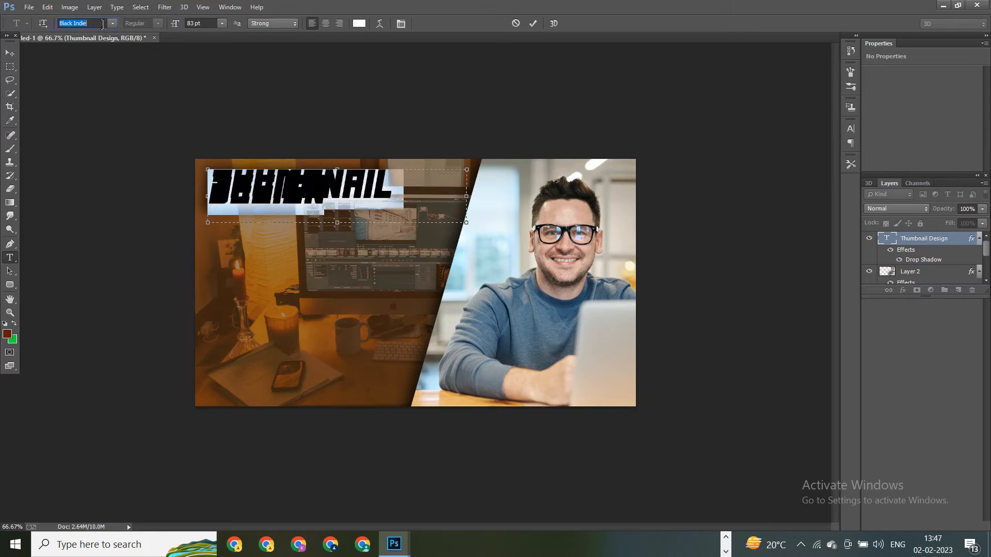
{"action": "key", "text": "Down"}
{"action": "key", "text": "Down"}
{"action": "key", "text": "Down"}
{"action": "key", "text": "Up"}
{"action": "key", "text": "Up"}
{"action": "key", "text": "Up"}
{"action": "key", "text": "Up"}
{"action": "key", "text": "Up"}
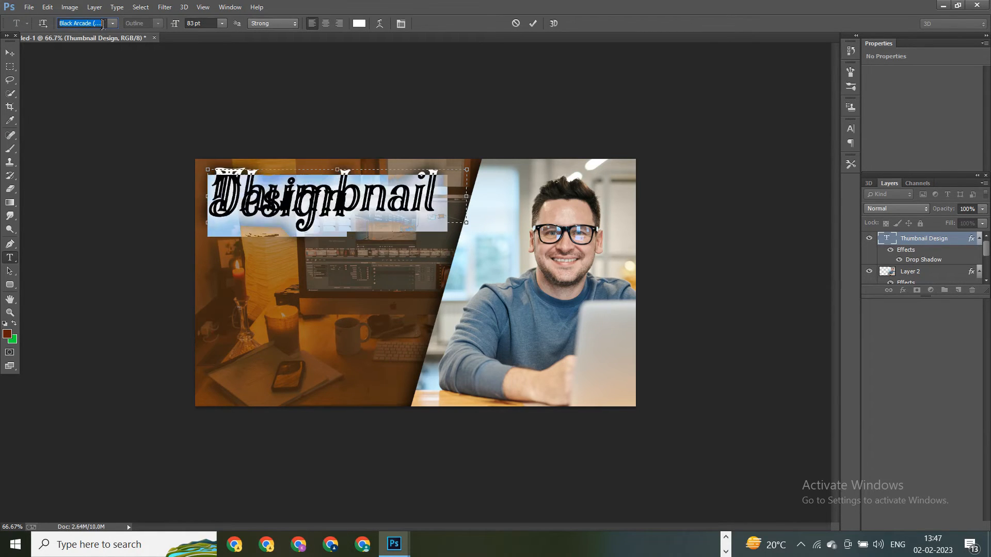
{"action": "key", "text": "Up"}
{"action": "key", "text": "Up"}
{"action": "key", "text": "Up"}
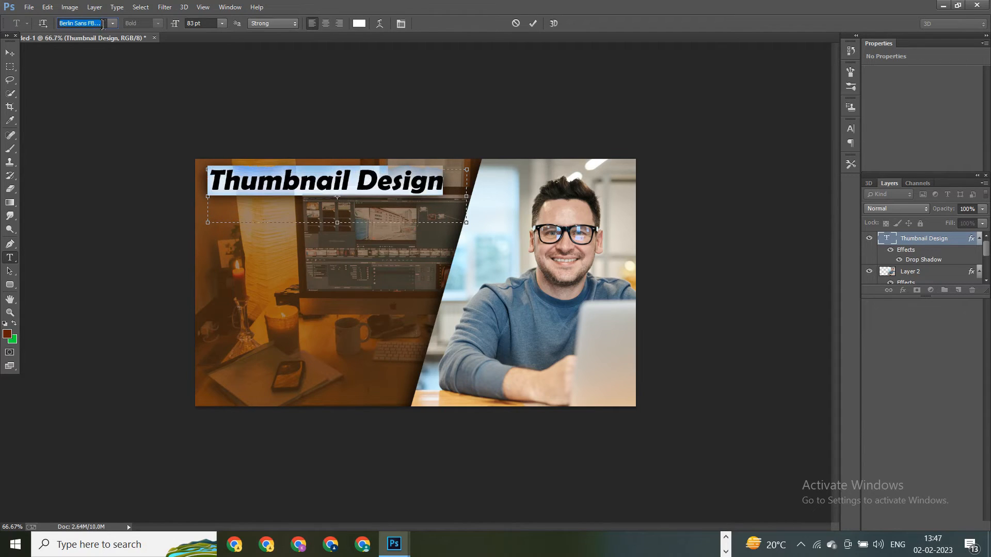
{"action": "key", "text": "Up"}
{"action": "key", "text": "Up"}
{"action": "key", "text": "Up"}
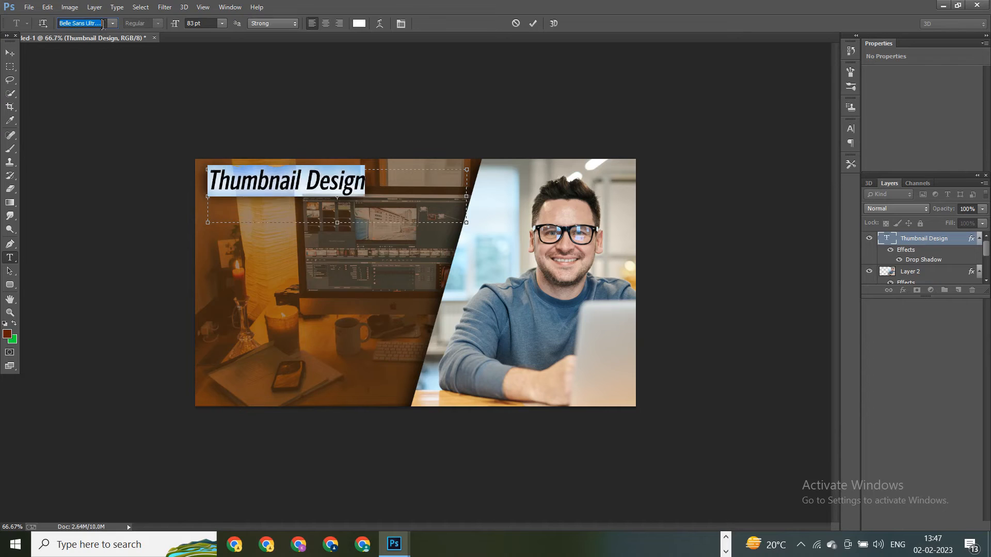
{"action": "key", "text": "Up"}
{"action": "key", "text": "Up"}
{"action": "key", "text": "Up"}
{"action": "key", "text": "Up"}
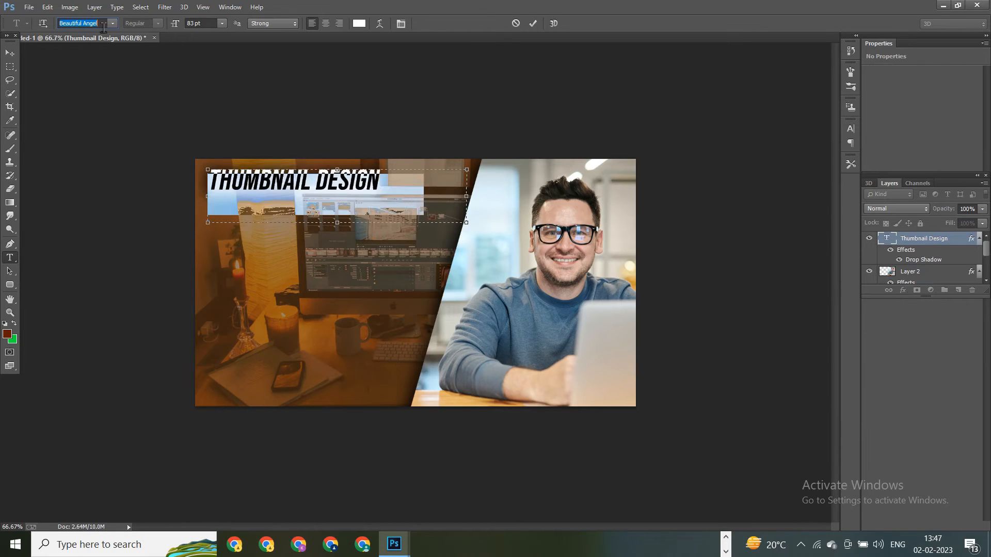
{"action": "key", "text": "Down"}
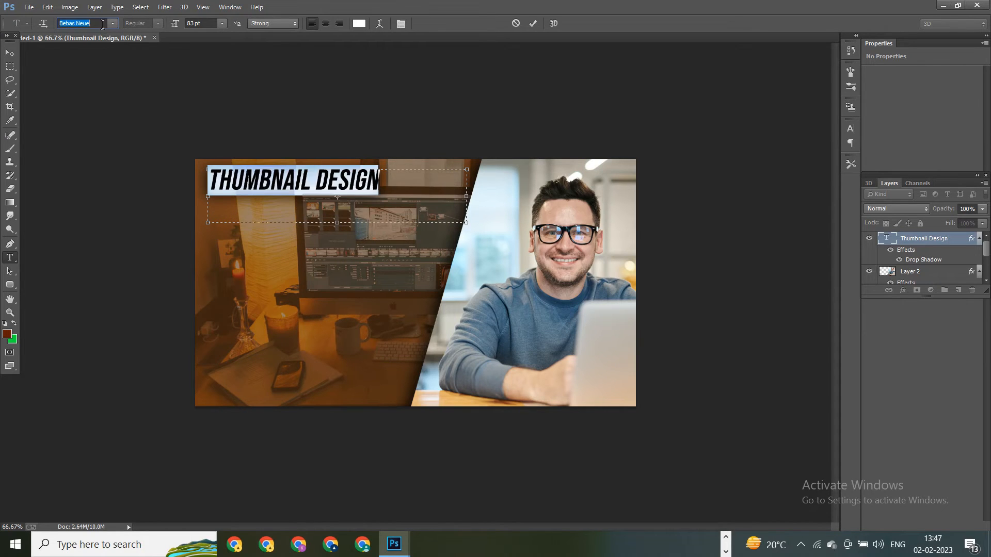
Step: Enlarge the heading text to 118 pt and move it slightly down on the desk photo
{"action": "left_click", "coordinate": [209, 23]}
{"action": "key", "text": "Up"}
{"action": "key", "text": "Up"}
{"action": "key", "text": "Up"}
{"action": "key", "text": "Up"}
{"action": "key", "text": "Up"}
{"action": "key", "text": "Up"}
{"action": "key", "text": "Up"}
{"action": "key", "text": "Up"}
{"action": "key", "text": "Up"}
{"action": "key", "text": "Up"}
{"action": "key", "text": "Up"}
{"action": "key", "text": "Up"}
{"action": "key", "text": "Up"}
{"action": "key", "text": "Up"}
{"action": "key", "text": "Up"}
{"action": "key", "text": "Up"}
{"action": "key", "text": "Up"}
{"action": "key", "text": "Up"}
{"action": "key", "text": "Up"}
{"action": "key", "text": "Up"}
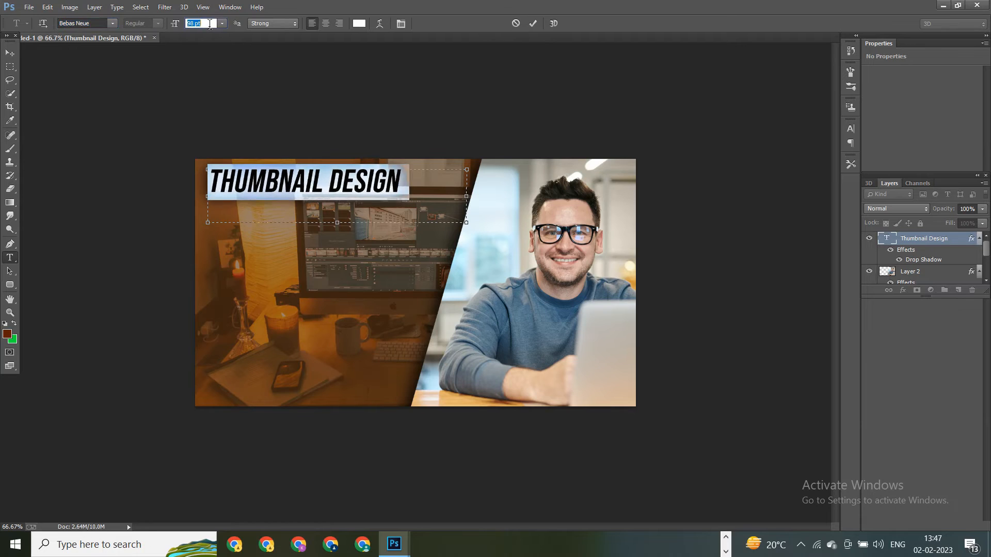
{"action": "key", "text": "Up"}
{"action": "key", "text": "Up"}
{"action": "key", "text": "Up"}
{"action": "key", "text": "Up"}
{"action": "key", "text": "Up"}
{"action": "key", "text": "Up"}
{"action": "key", "text": "Up"}
{"action": "key", "text": "Up"}
{"action": "key", "text": "Up"}
{"action": "key", "text": "Up"}
{"action": "key", "text": "Up"}
{"action": "key", "text": "Up"}
{"action": "key", "text": "Up"}
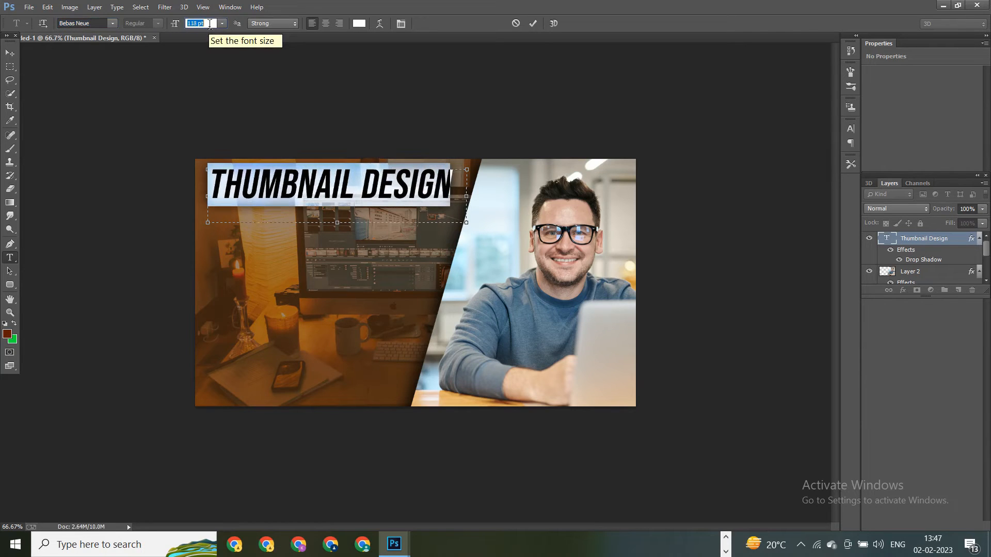
{"action": "left_click", "coordinate": [10, 53]}
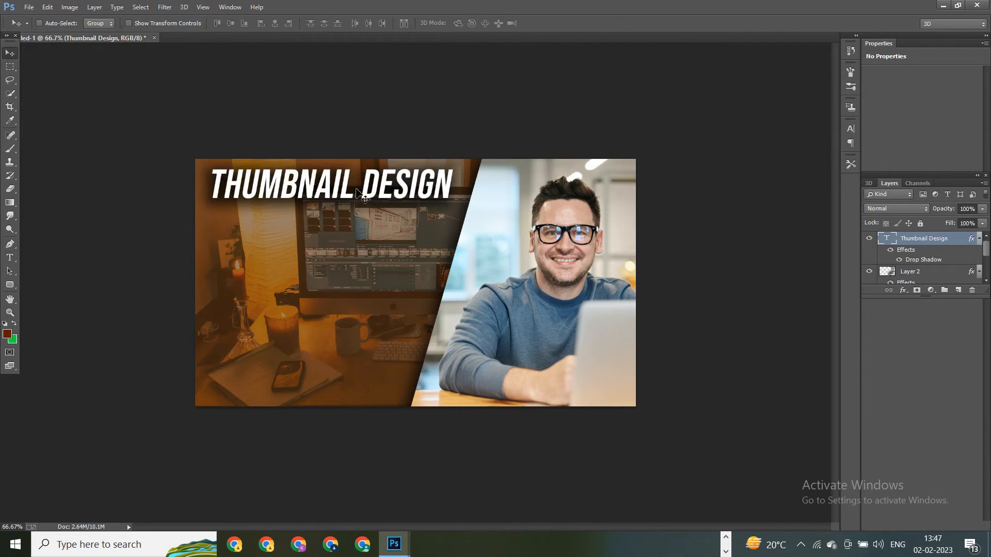
{"action": "left_click_drag", "start_coordinate": [358, 195], "coordinate": [360, 202]}
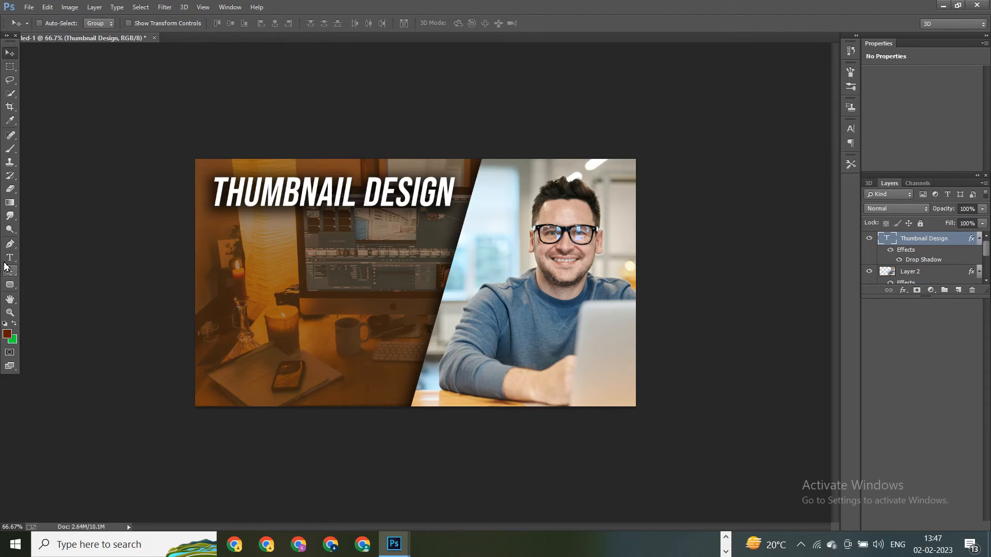
Step: Add a new text box reading "For" on the desk photo and move it beneath the middle of the "Thumbnail Design" heading
{"action": "left_click", "coordinate": [9, 258]}
{"action": "left_click_drag", "start_coordinate": [232, 259], "coordinate": [422, 308]}
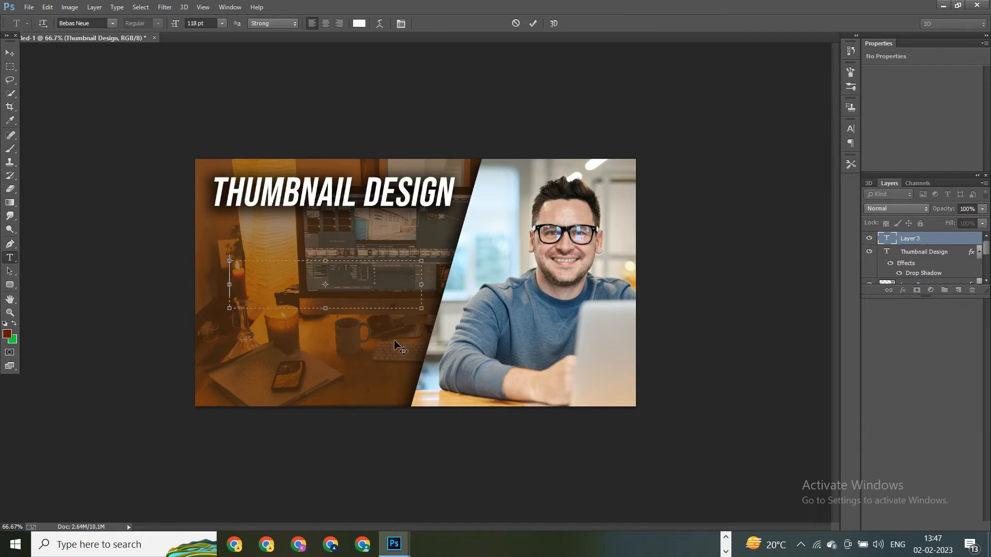
{"action": "type", "text": "FOR"}
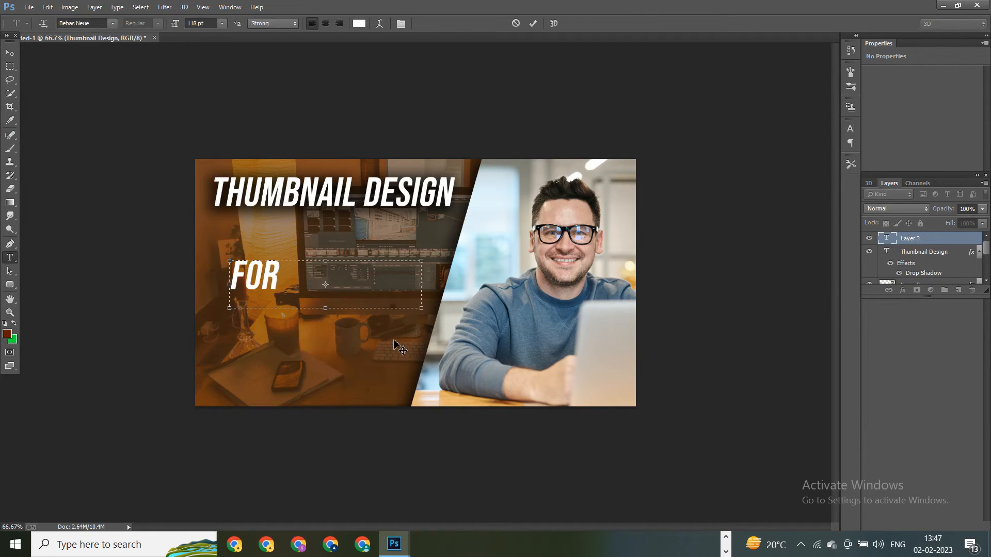
{"action": "left_click", "coordinate": [10, 53]}
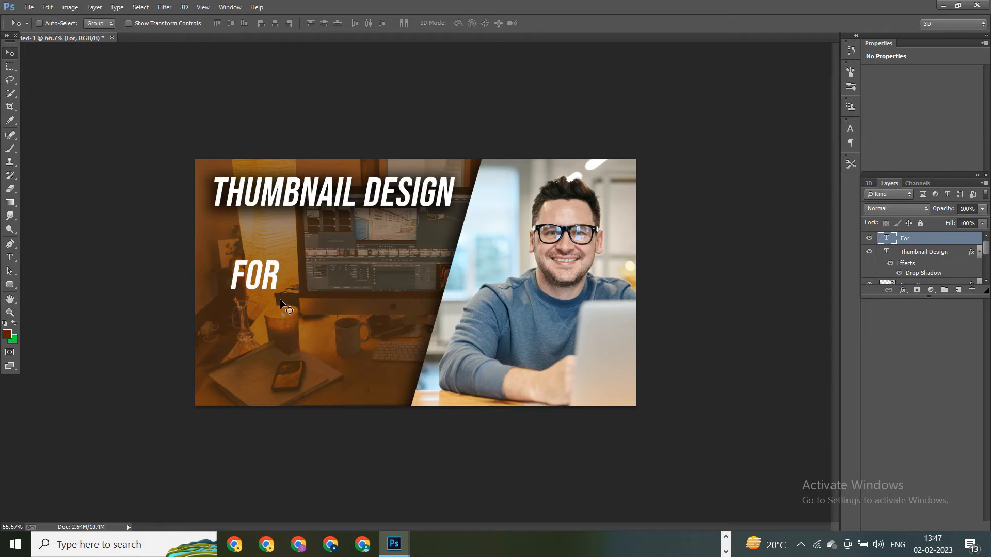
{"action": "left_click_drag", "start_coordinate": [277, 289], "coordinate": [328, 266]}
Step: Select the word "For", try out different fonts on it and set it to Blue Rose
{"action": "left_click", "coordinate": [7, 250]}
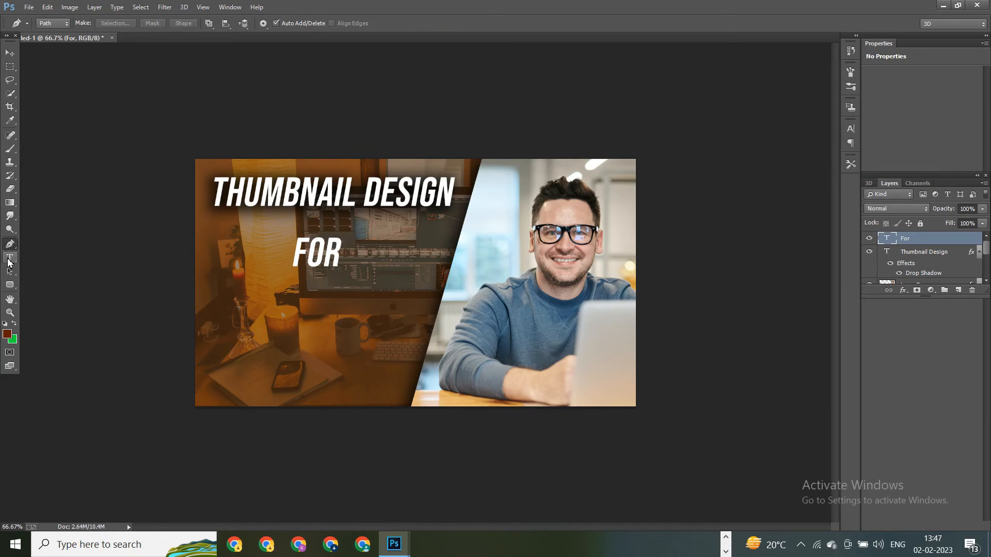
{"action": "left_click", "coordinate": [10, 258]}
{"action": "double_click", "coordinate": [358, 263]}
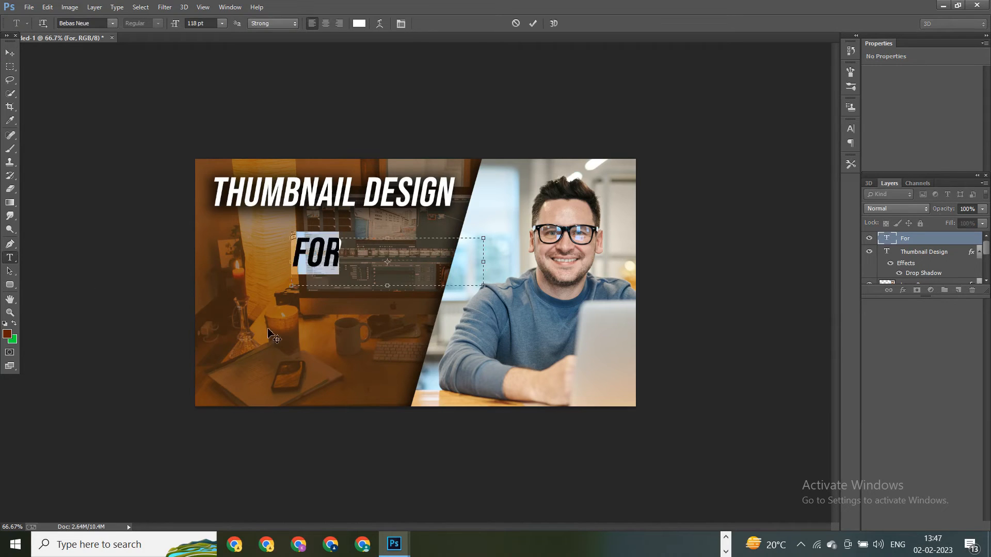
{"action": "left_click", "coordinate": [78, 23]}
{"action": "key", "text": "Up"}
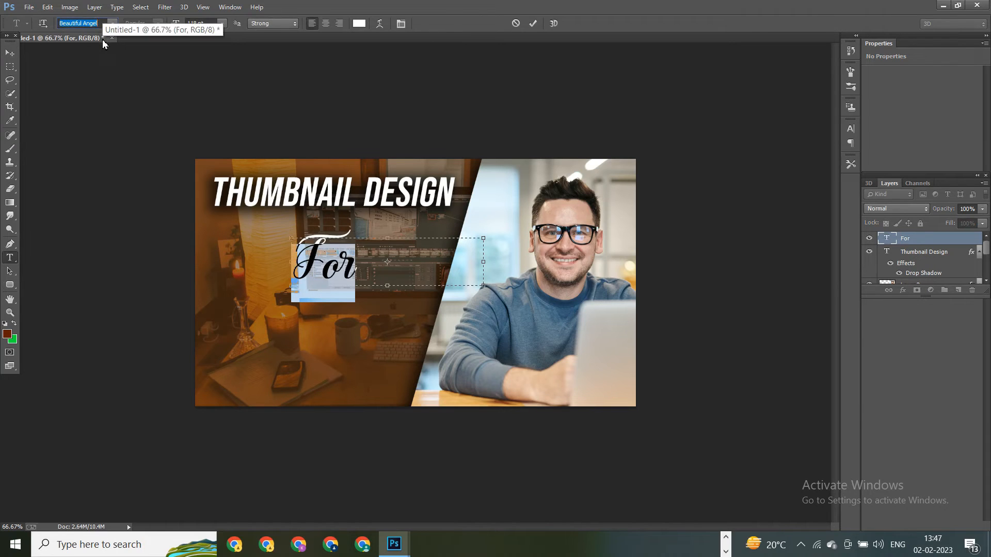
{"action": "key", "text": "Down"}
{"action": "key", "text": "Down"}
{"action": "key", "text": "Down"}
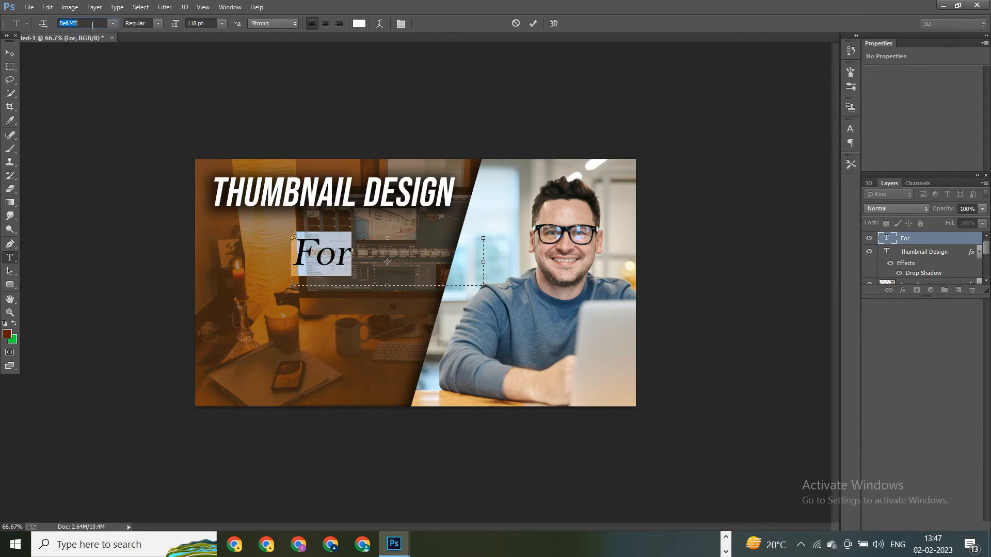
{"action": "key", "text": "Down"}
{"action": "key", "text": "Down"}
{"action": "key", "text": "Down"}
{"action": "key", "text": "Down"}
{"action": "key", "text": "Down"}
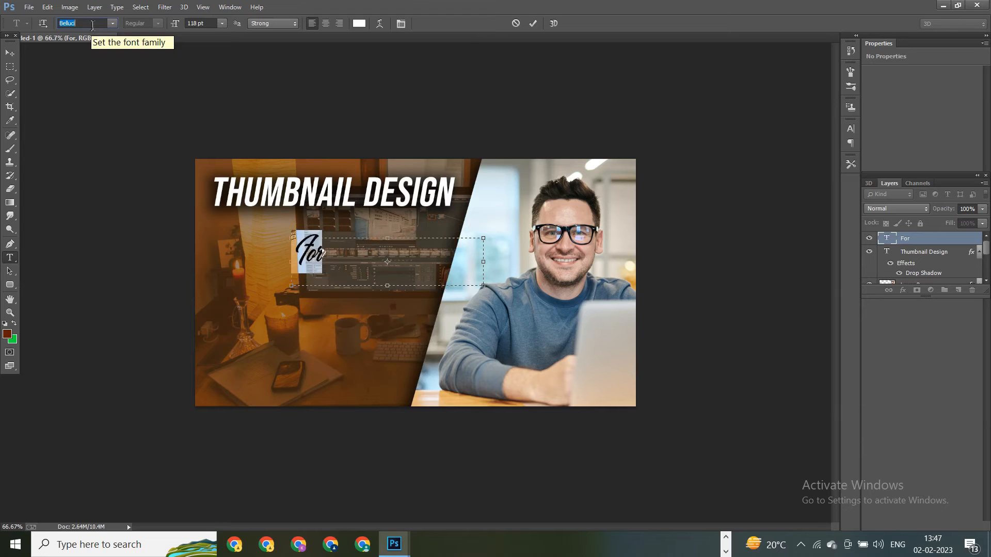
{"action": "key", "text": "Down"}
{"action": "key", "text": "Down"}
{"action": "key", "text": "Down"}
{"action": "key", "text": "Down"}
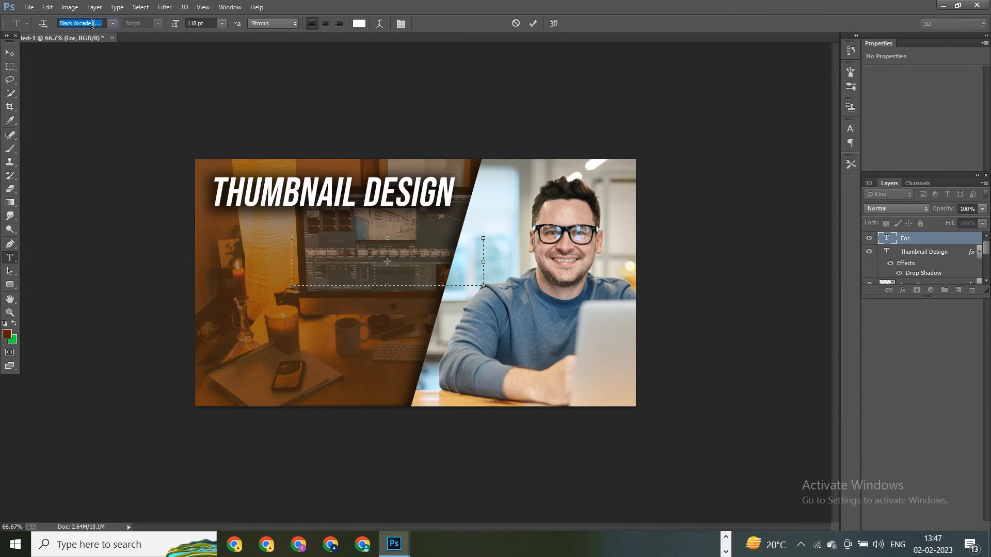
{"action": "key", "text": "Down"}
{"action": "key", "text": "Down"}
{"action": "key", "text": "Down"}
{"action": "key", "text": "Down"}
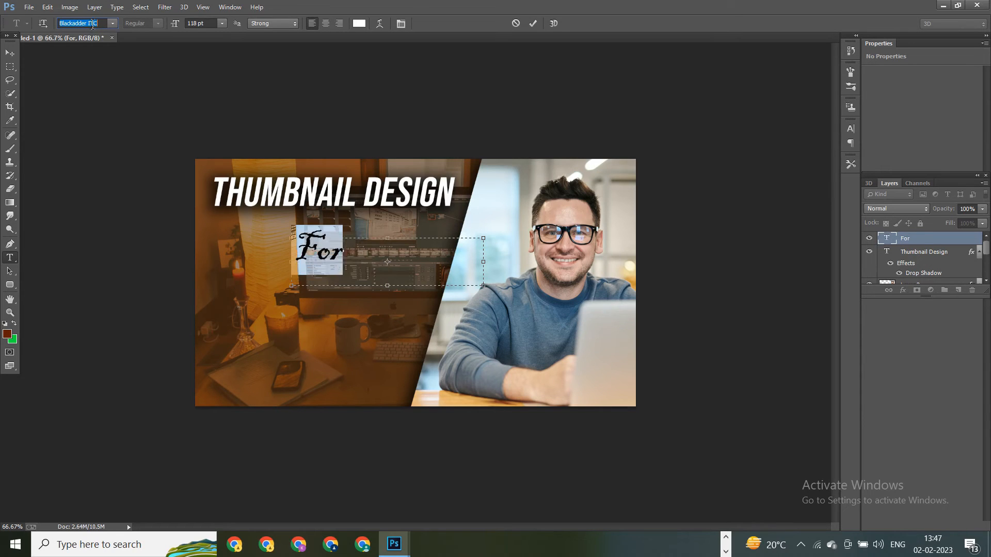
{"action": "key", "text": "Down"}
{"action": "key", "text": "Down"}
{"action": "key", "text": "Down"}
{"action": "key", "text": "Down"}
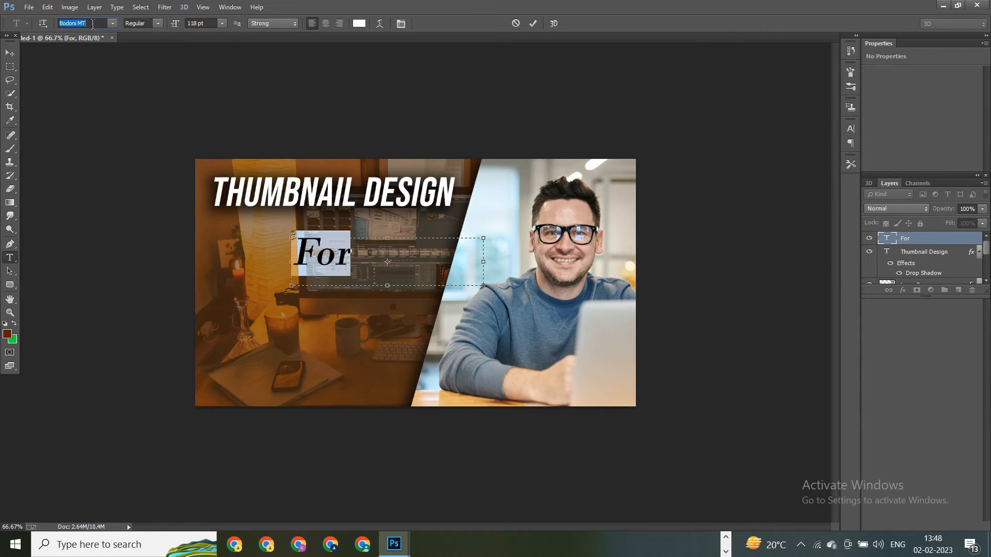
{"action": "key", "text": "Up"}
{"action": "key", "text": "Up"}
{"action": "key", "text": "Up"}
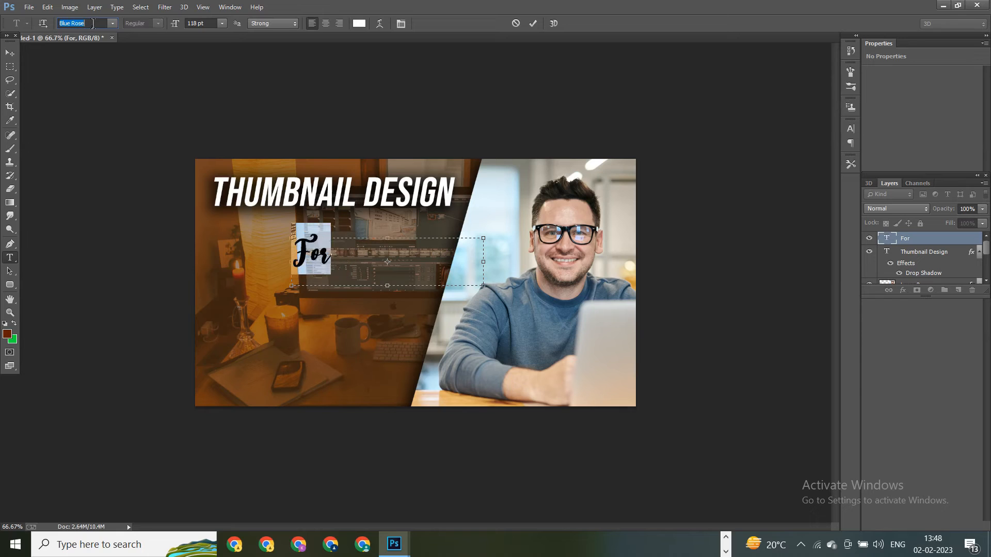
Step: Enlarge the word "For" to 134 pt and move it slightly down
{"action": "left_click", "coordinate": [207, 22]}
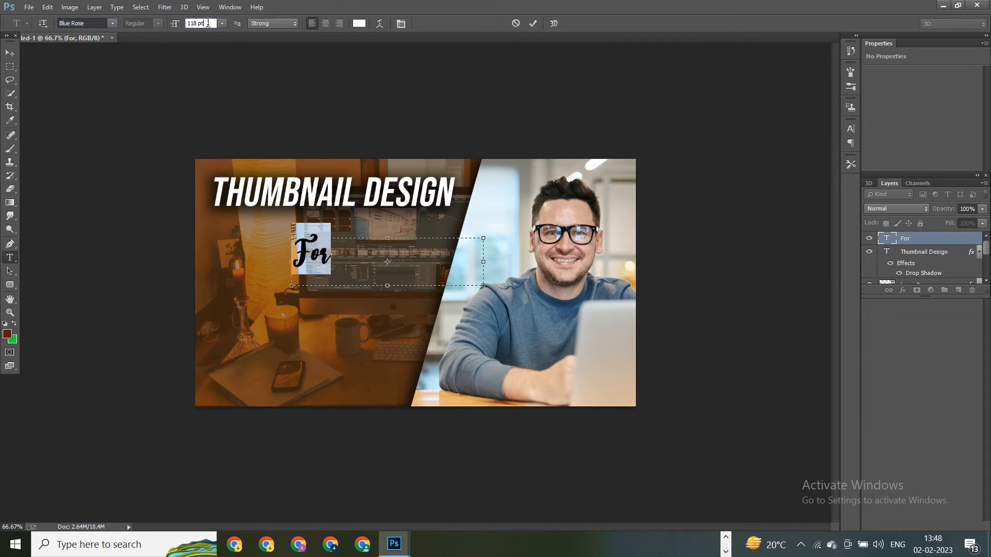
{"action": "scroll", "coordinate": [208, 23], "scroll_direction": "up", "scroll_amount": 13}
{"action": "scroll", "coordinate": [207, 23], "scroll_direction": "up", "scroll_amount": 3}
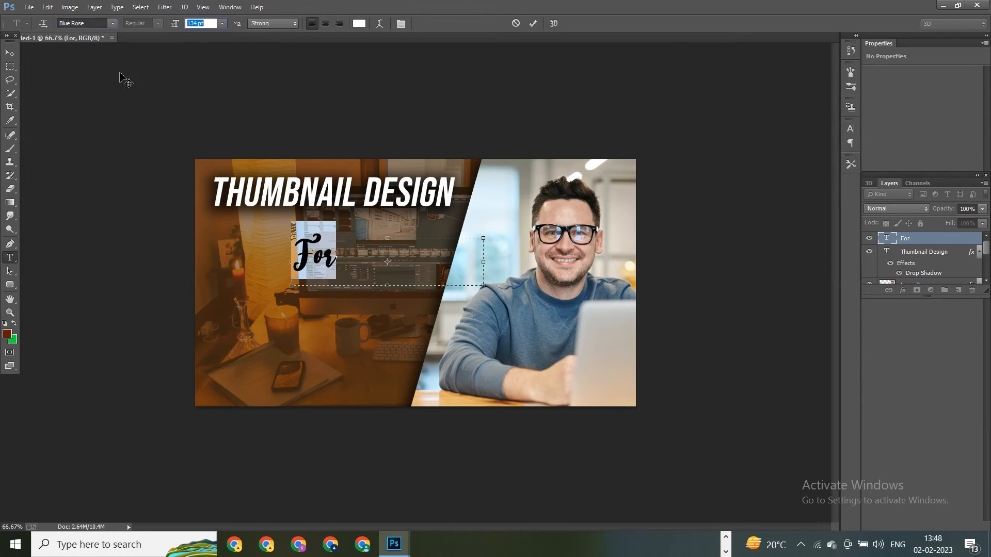
{"action": "left_click", "coordinate": [10, 53]}
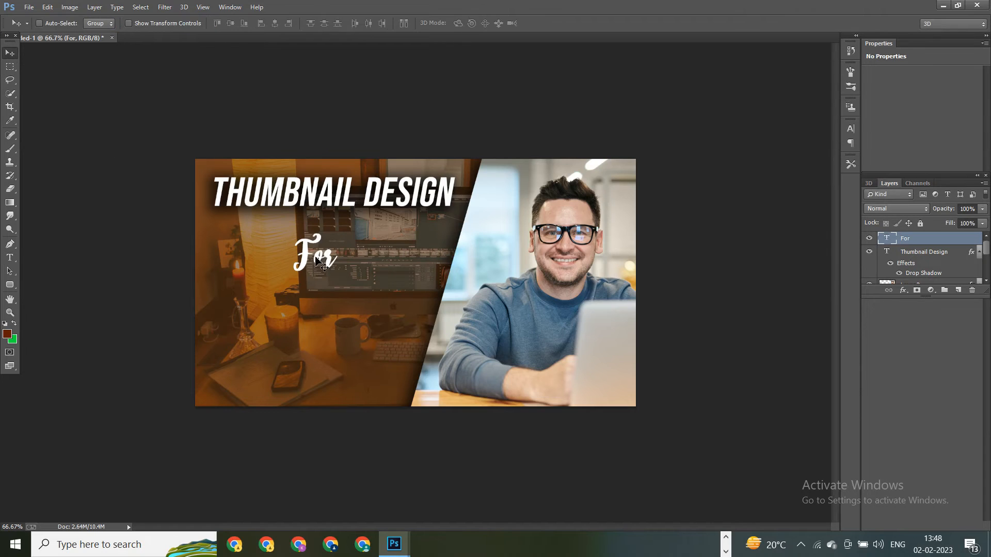
{"action": "left_click_drag", "start_coordinate": [321, 263], "coordinate": [329, 276]}
Step: Move the "Thumbnail Design" heading slightly down, and shift "For" a little right and up beneath it
{"action": "left_click", "coordinate": [898, 251]}
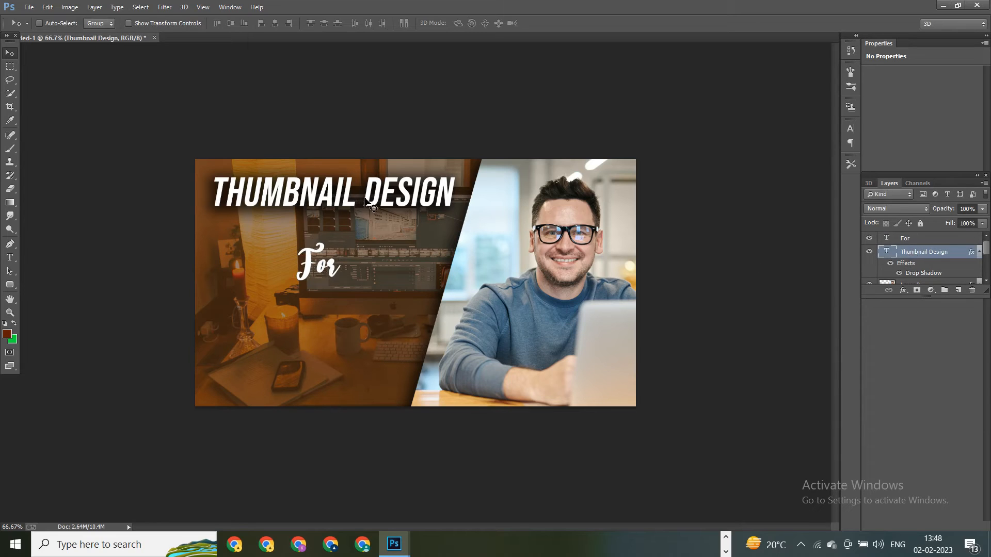
{"action": "left_click_drag", "start_coordinate": [367, 204], "coordinate": [368, 217]}
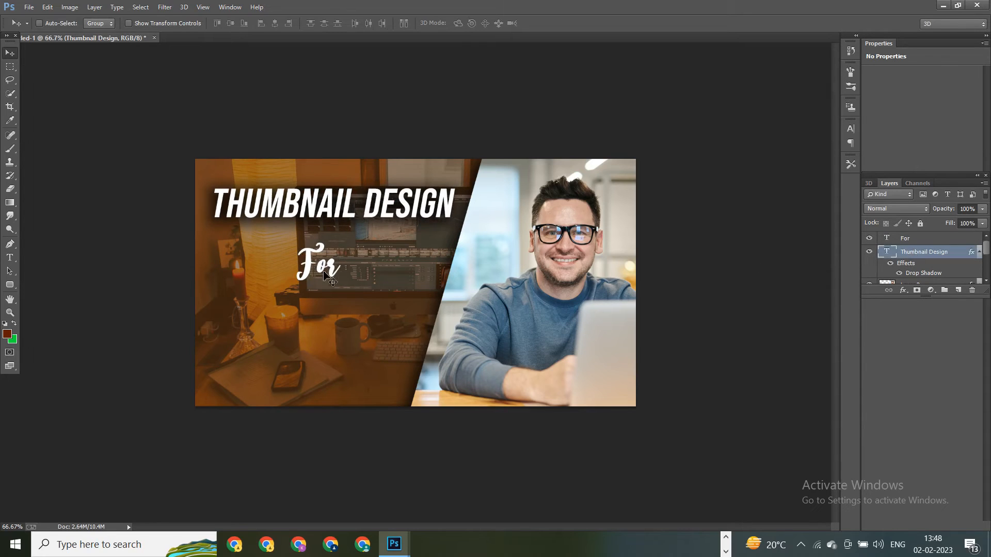
{"action": "left_click", "coordinate": [917, 239]}
{"action": "left_click_drag", "start_coordinate": [323, 271], "coordinate": [333, 272]}
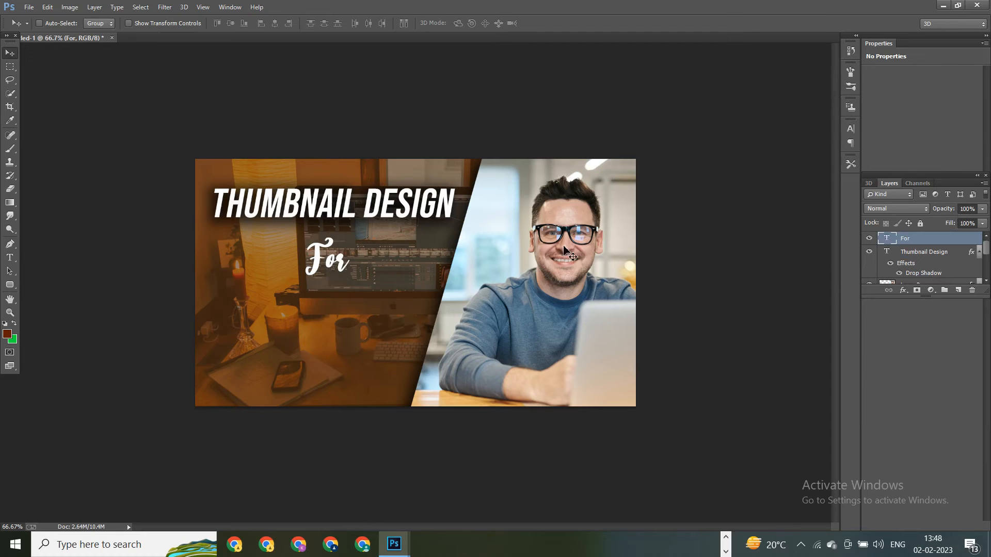
Step: Add a 7 px black outside stroke to the "For" text layer and apply the layer style
{"action": "right_click", "coordinate": [923, 248]}
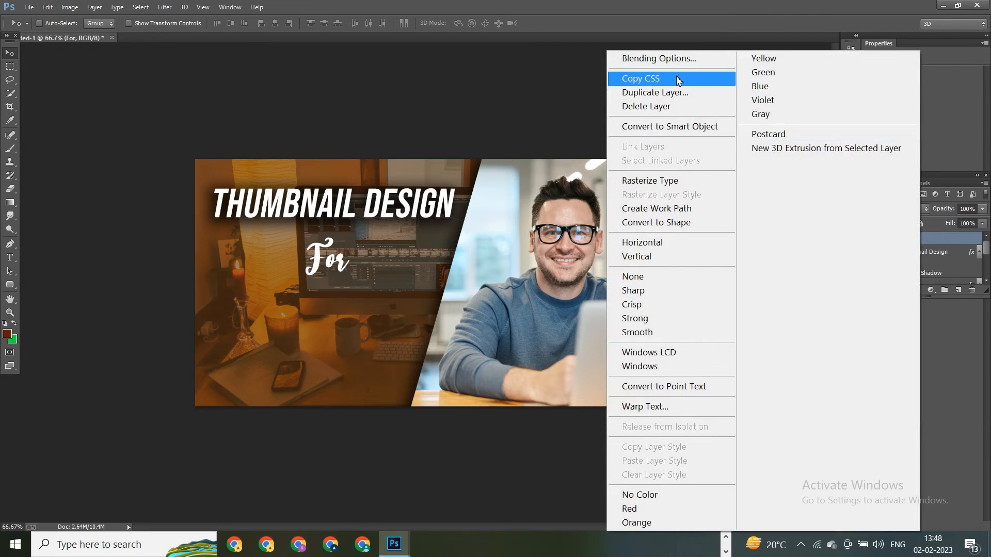
{"action": "left_click", "coordinate": [666, 56]}
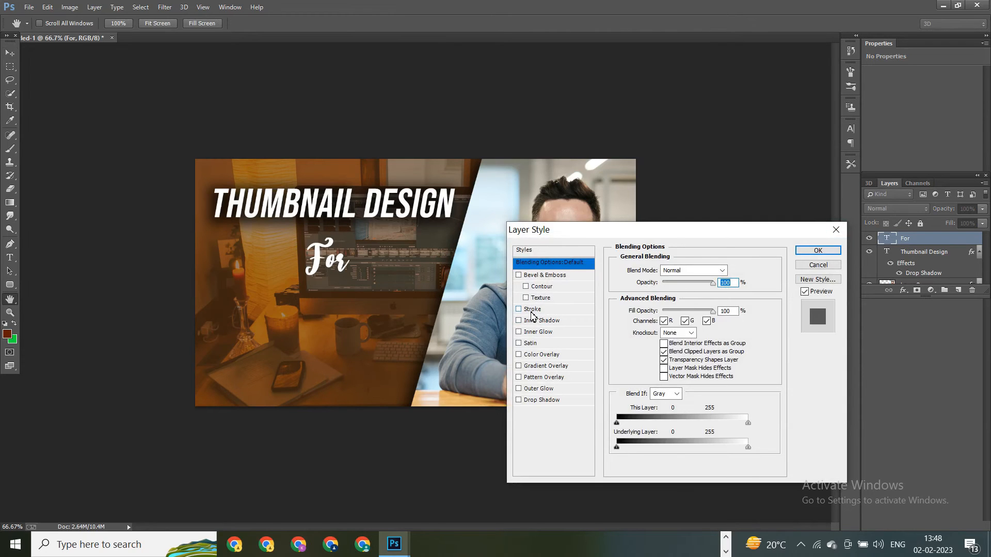
{"action": "left_click", "coordinate": [532, 311]}
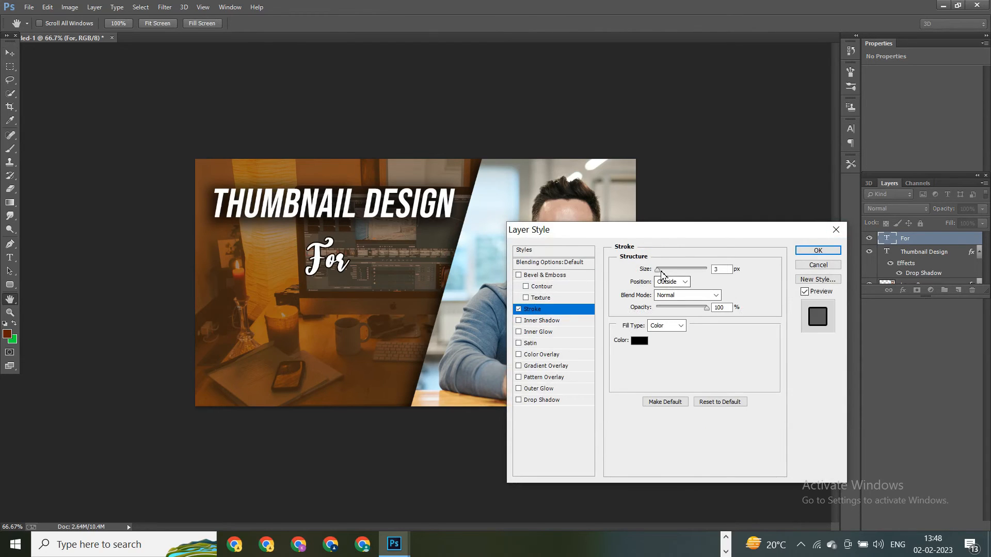
{"action": "left_click_drag", "start_coordinate": [658, 270], "coordinate": [660, 274]}
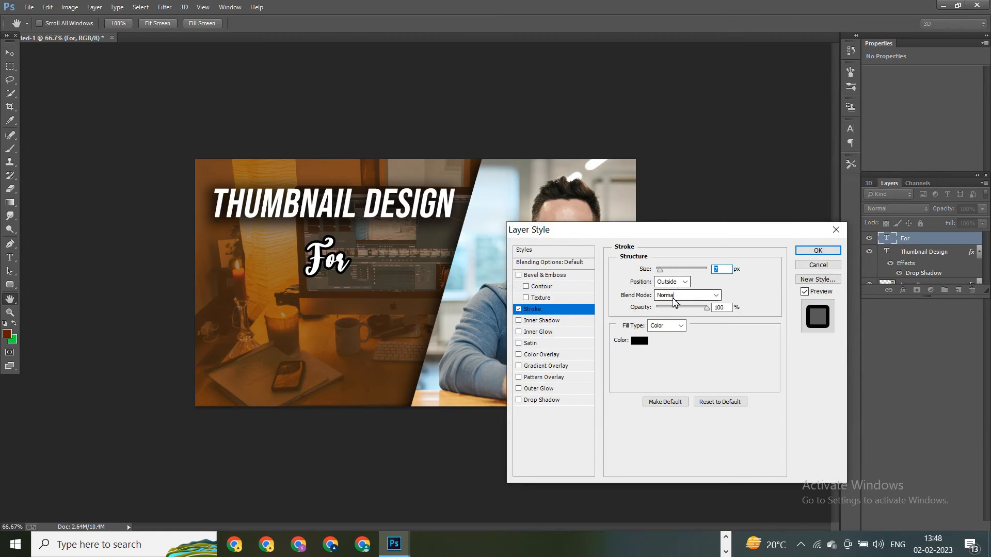
{"action": "left_click", "coordinate": [806, 252]}
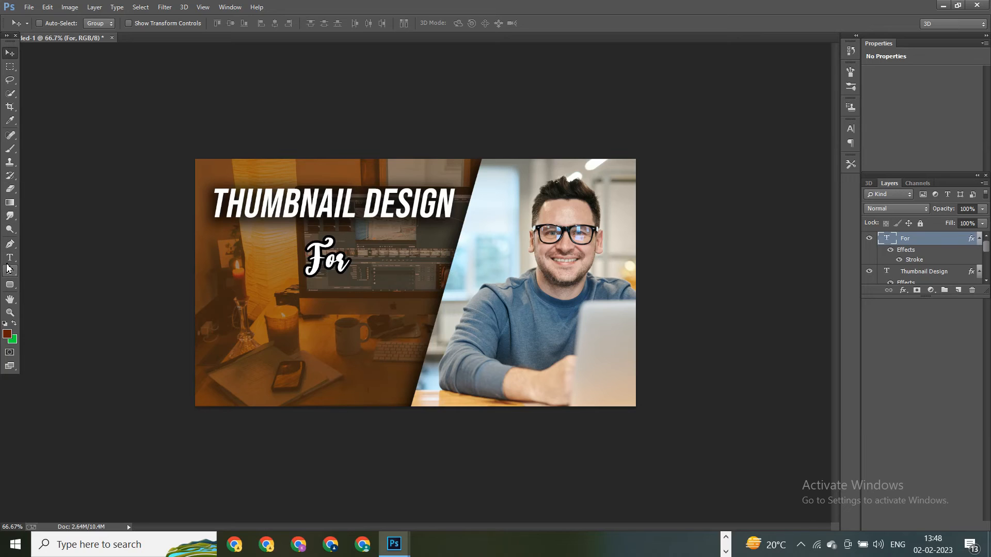
Step: Enlarge the outlined word "For" to 179 pt and shift it slightly left and down under the heading
{"action": "left_click", "coordinate": [10, 257]}
{"action": "left_click", "coordinate": [355, 267]}
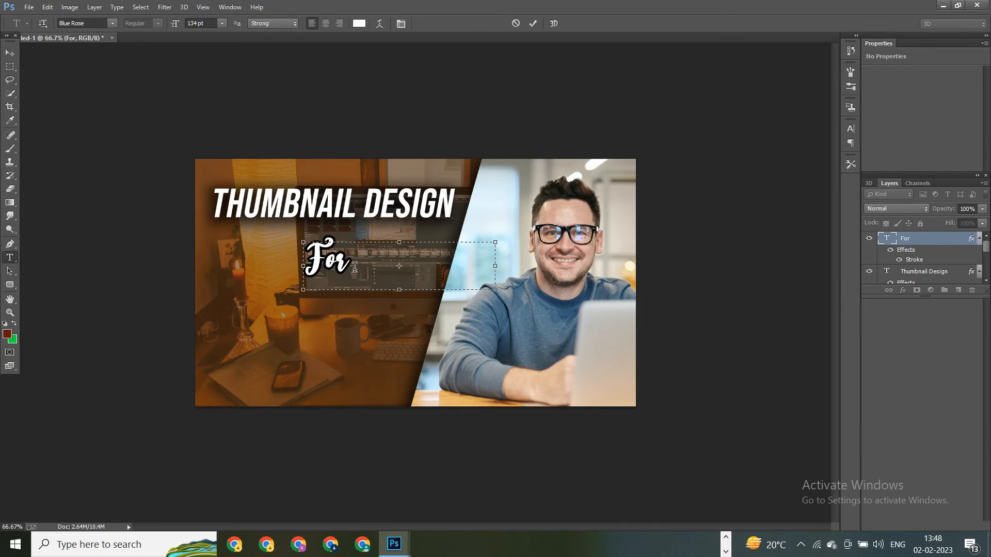
{"action": "left_click_drag", "start_coordinate": [355, 267], "coordinate": [269, 258]}
{"action": "left_click", "coordinate": [209, 23]}
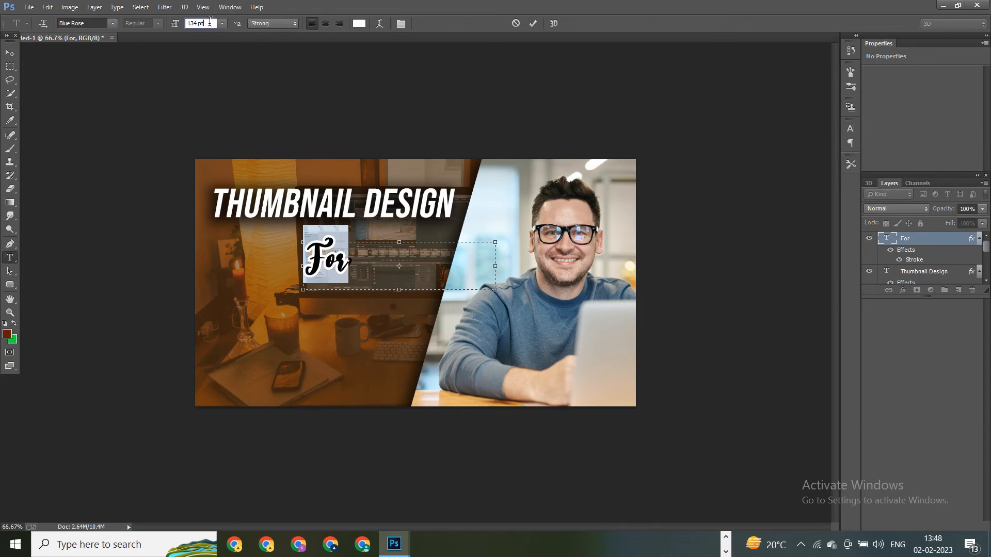
{"action": "scroll", "coordinate": [209, 23], "scroll_direction": "up", "scroll_amount": 20}
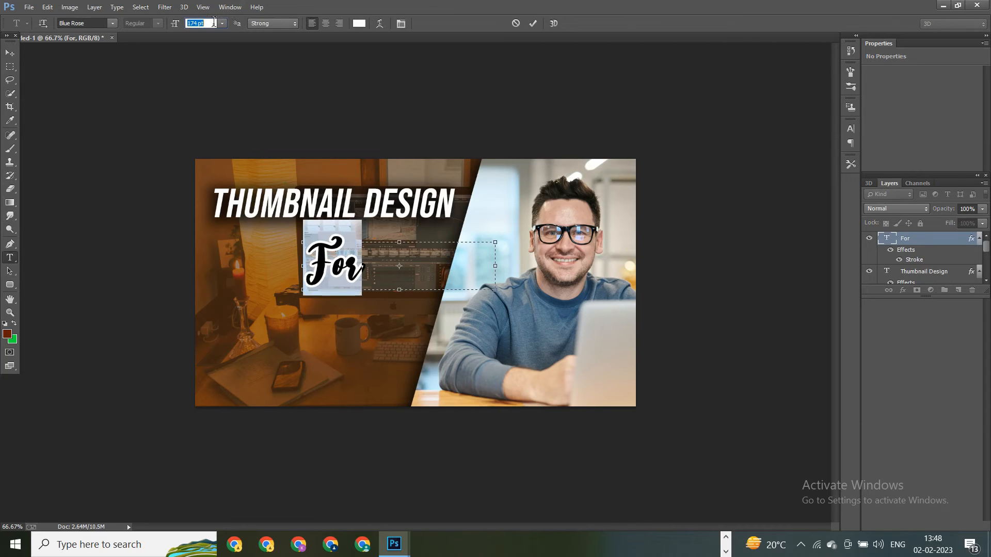
{"action": "left_click", "coordinate": [10, 52]}
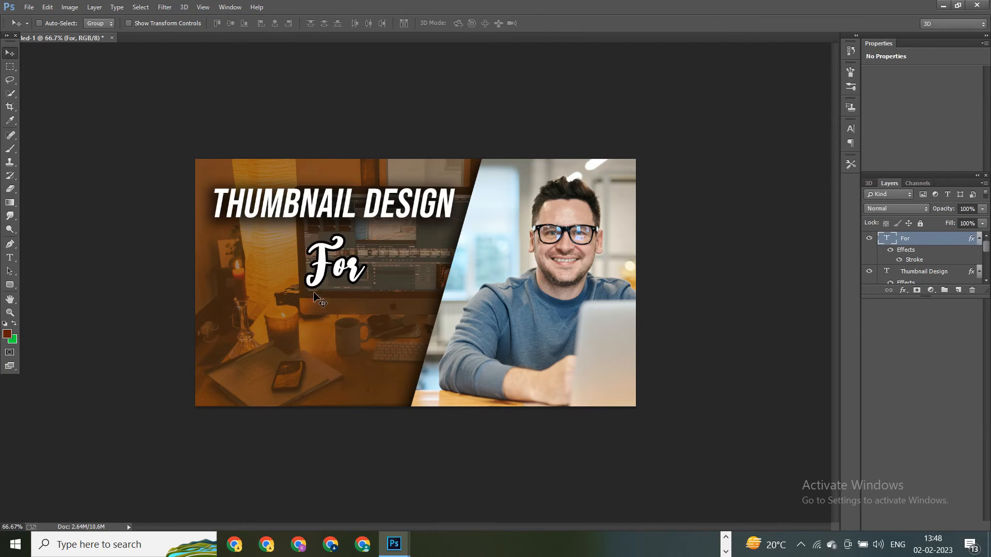
{"action": "left_click_drag", "start_coordinate": [331, 279], "coordinate": [325, 287]}
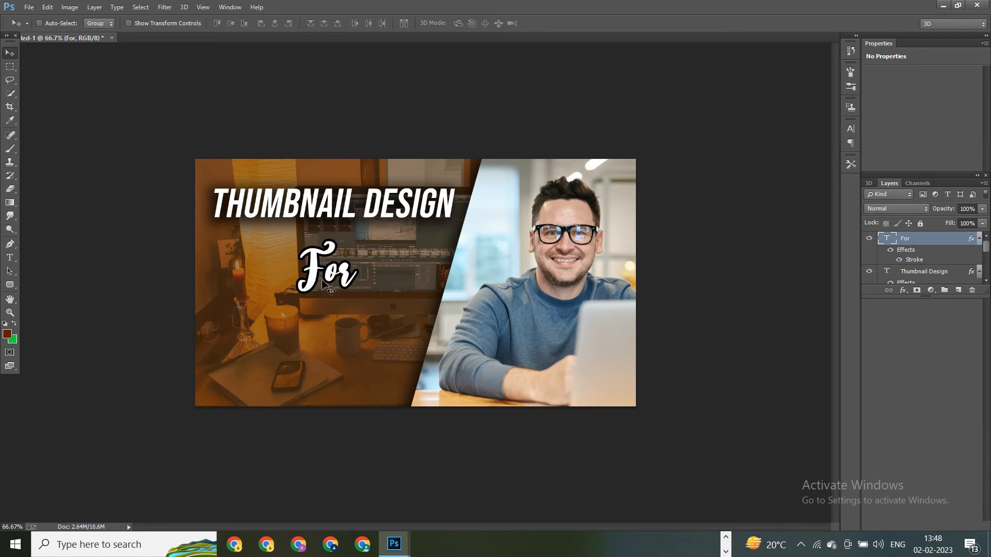
Step: Add a wide text box across the lower part of the desk photo reading "Video Editinfg"
{"action": "left_click", "coordinate": [9, 257]}
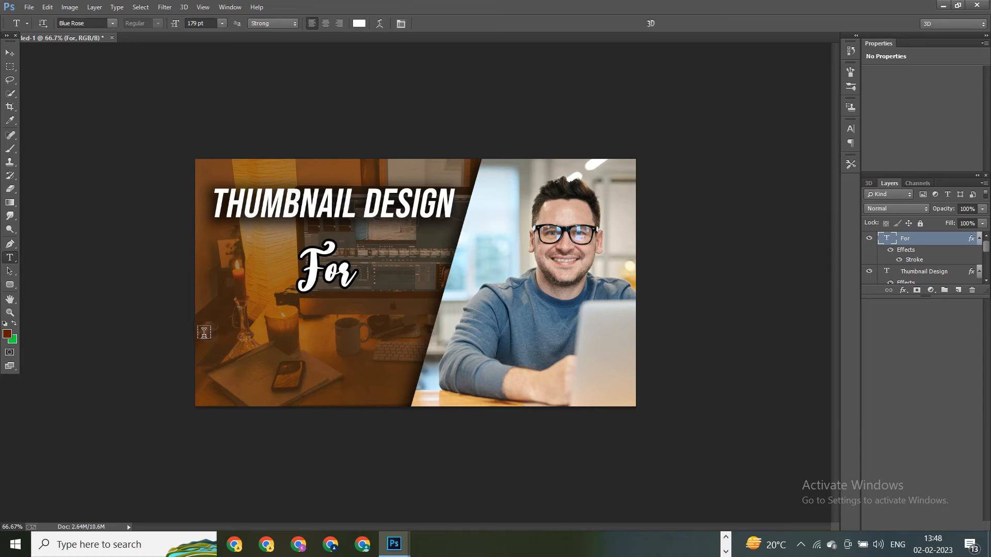
{"action": "left_click_drag", "start_coordinate": [204, 333], "coordinate": [468, 387]}
{"action": "type", "text": "Video"}
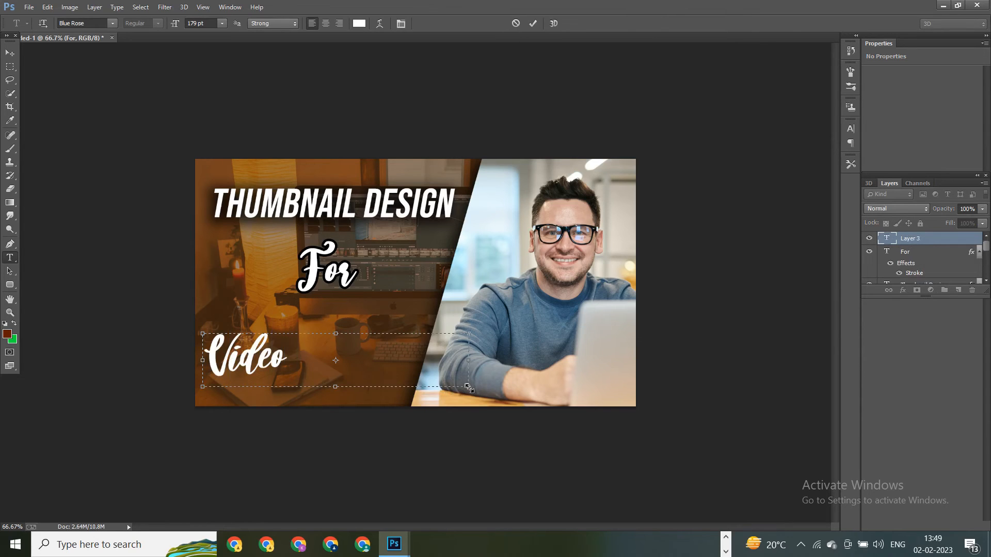
{"action": "type", "text": " Edi"}
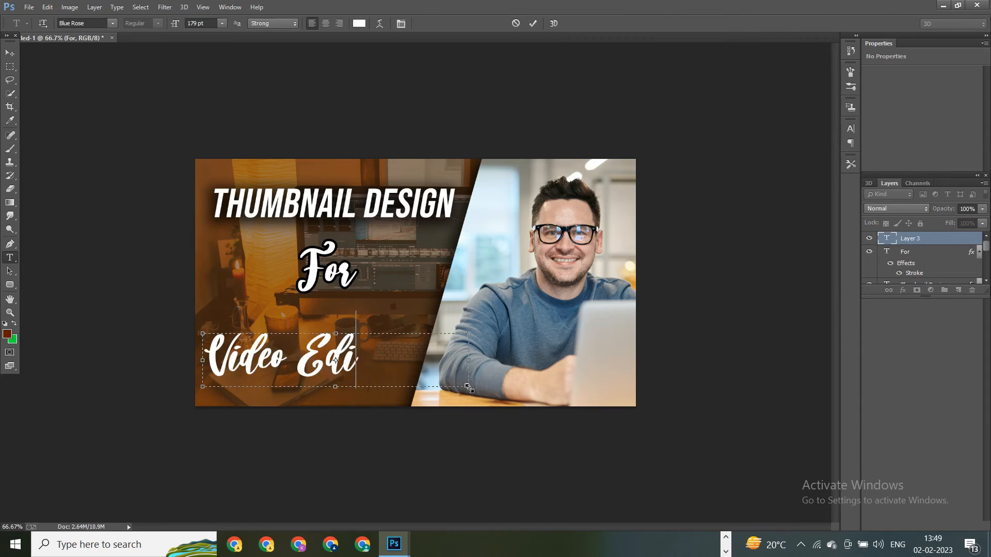
{"action": "type", "text": "tinfg"}
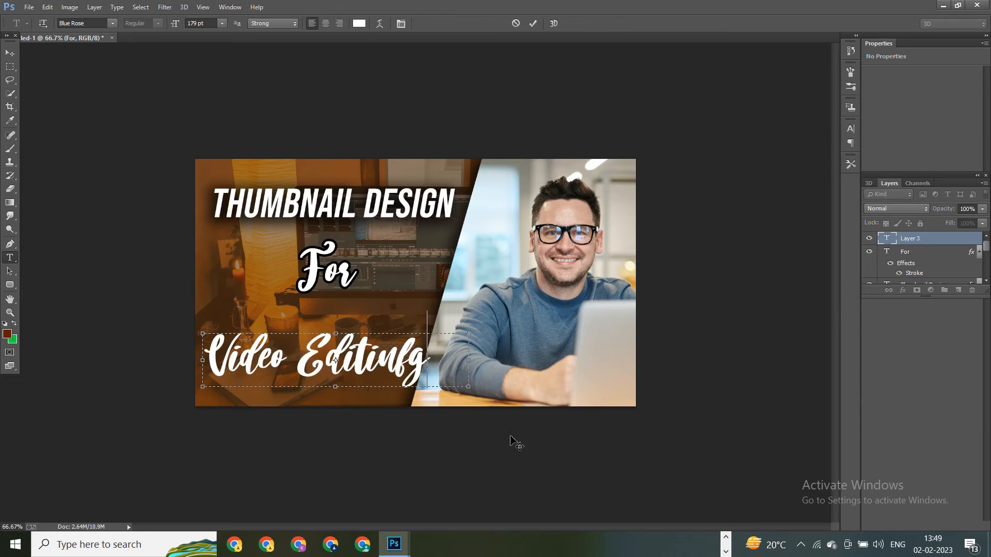
Step: Try alternative typefaces on the "Video Editinfg" line and set its font to Bebas Neue
{"action": "left_click_drag", "start_coordinate": [429, 356], "coordinate": [132, 356]}
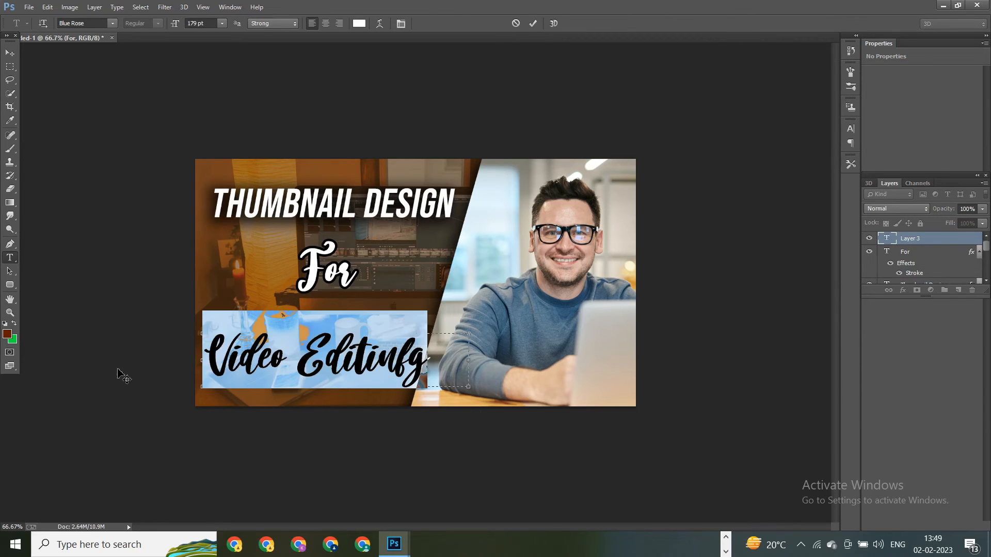
{"action": "key", "text": "Up"}
{"action": "key", "text": "Up"}
{"action": "key", "text": "Up"}
{"action": "key", "text": "Up"}
{"action": "key", "text": "Up"}
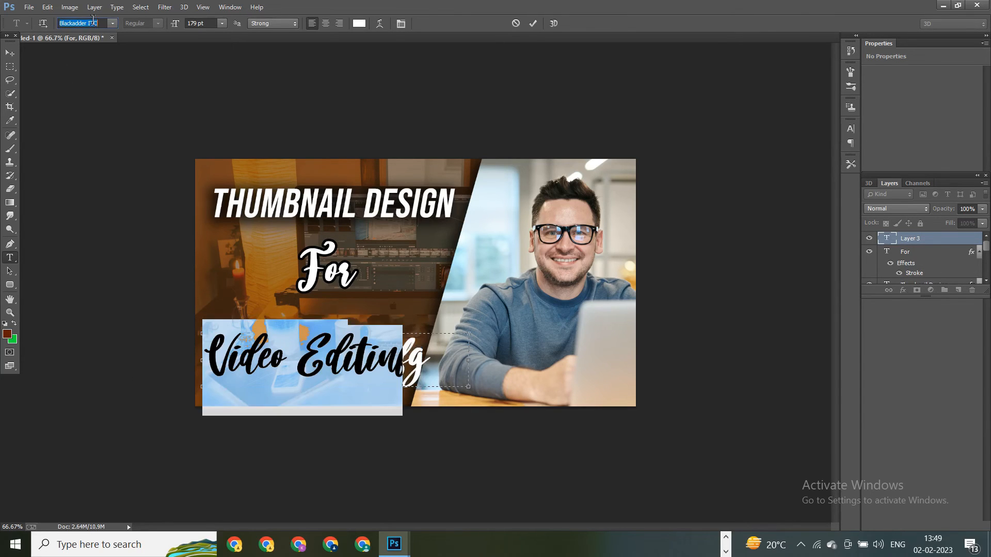
{"action": "key", "text": "Up"}
{"action": "key", "text": "Up"}
{"action": "key", "text": "Up"}
{"action": "key", "text": "Up"}
{"action": "key", "text": "Up"}
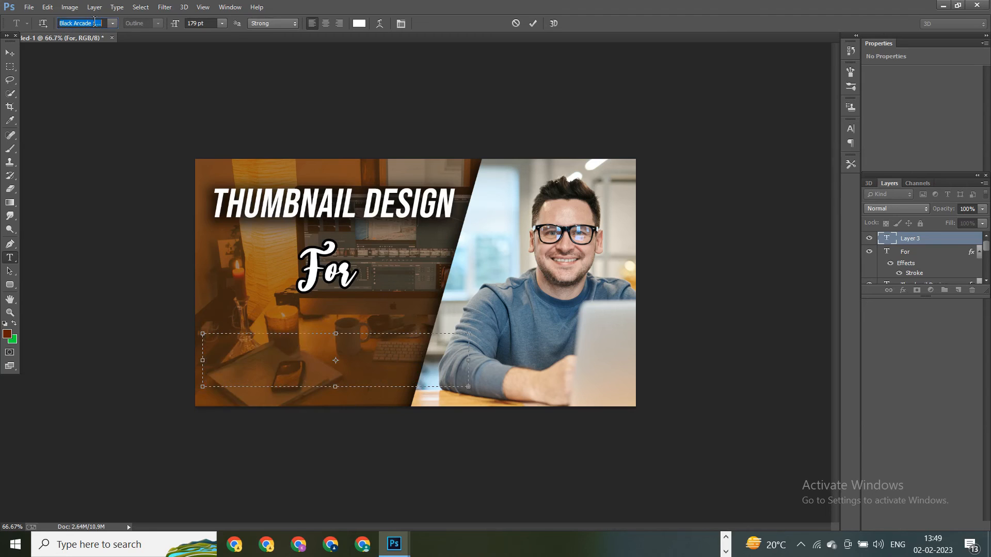
{"action": "key", "text": "Up"}
{"action": "key", "text": "Up"}
{"action": "key", "text": "Up"}
{"action": "key", "text": "Up"}
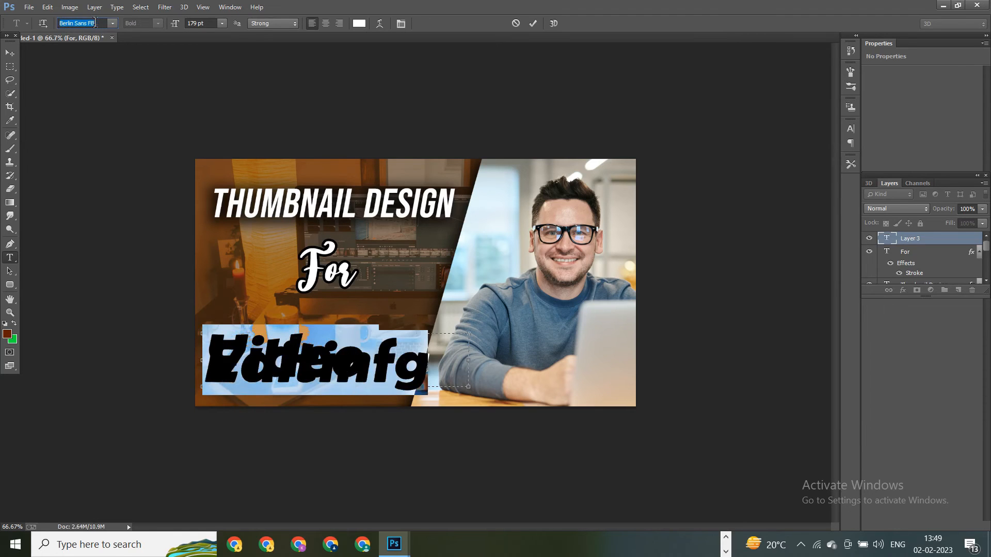
{"action": "key", "text": "Up"}
{"action": "key", "text": "Up"}
{"action": "key", "text": "Up"}
{"action": "key", "text": "Up"}
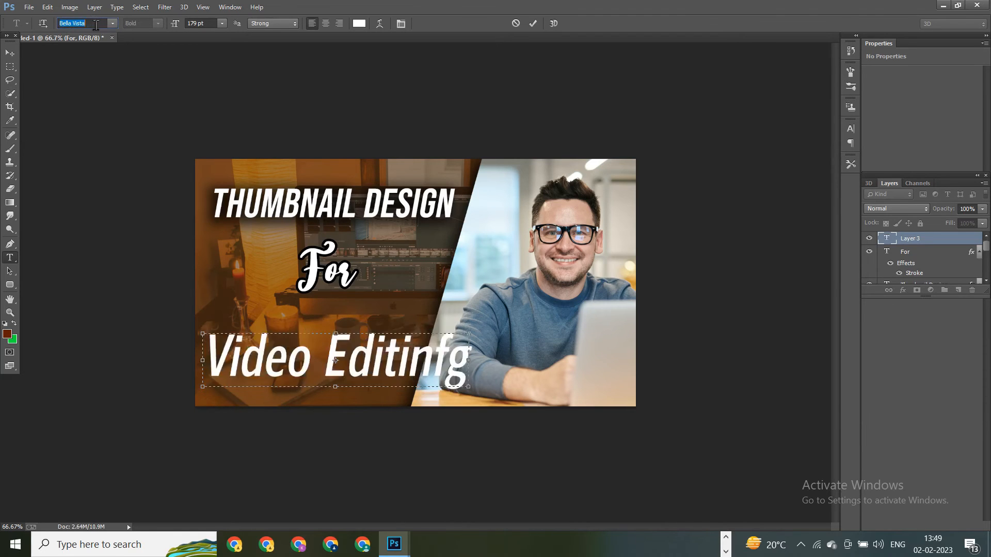
{"action": "key", "text": "Down"}
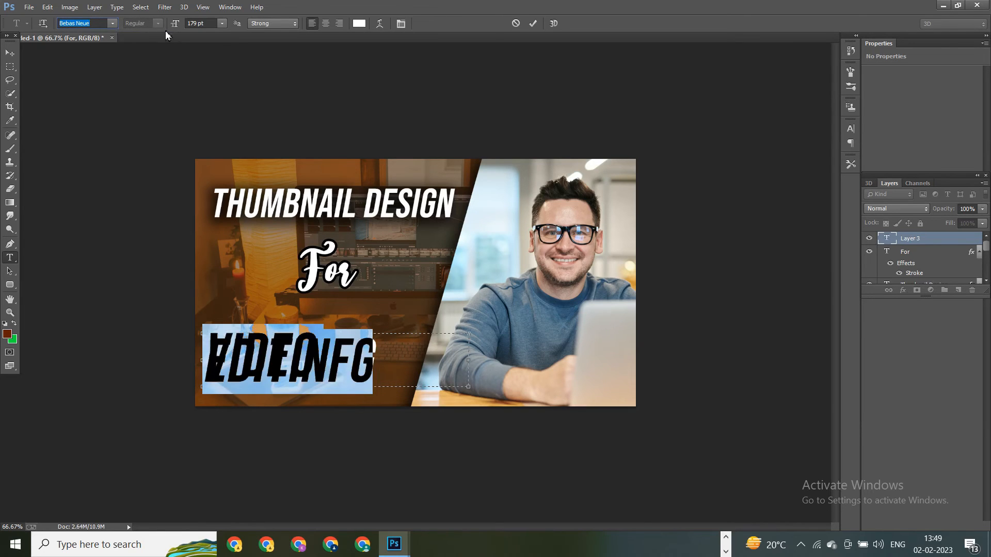
Step: Reduce the lower text line to 150 pt and correct its spelling to "Video Editing"
{"action": "left_click", "coordinate": [212, 22]}
{"action": "type", "text": "153"}
{"action": "key", "text": "Return"}
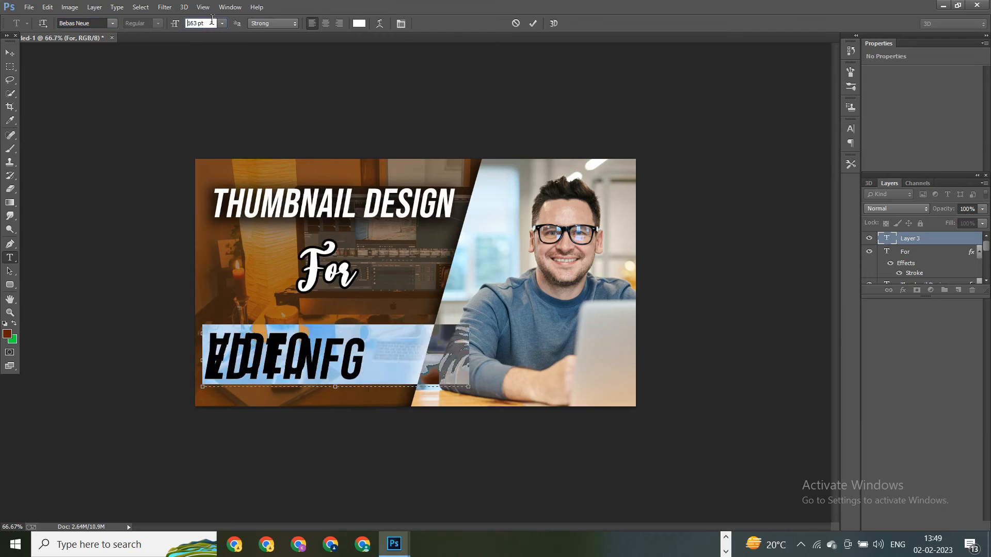
{"action": "type", "text": "150"}
{"action": "key", "text": "Return"}
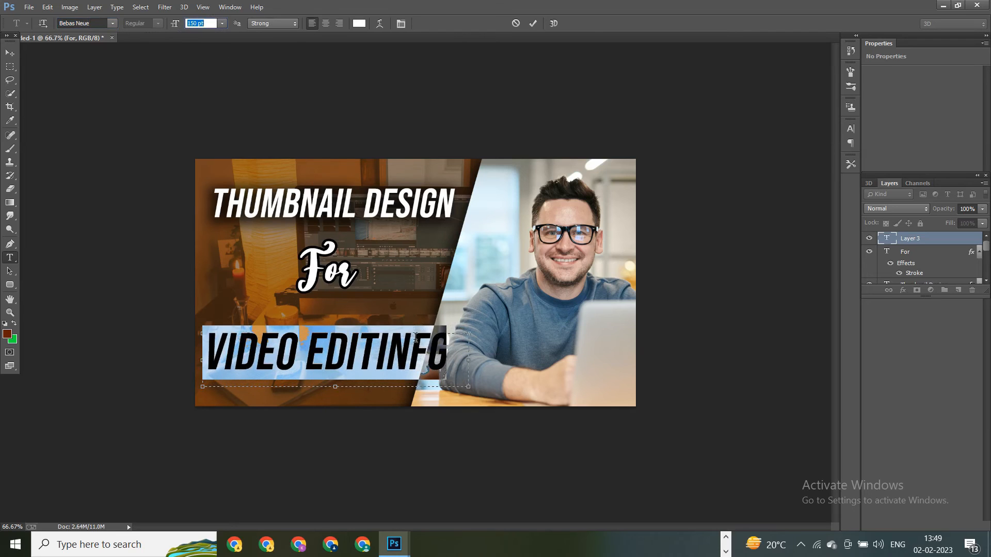
{"action": "left_click", "coordinate": [426, 356]}
{"action": "key", "text": "Delete"}
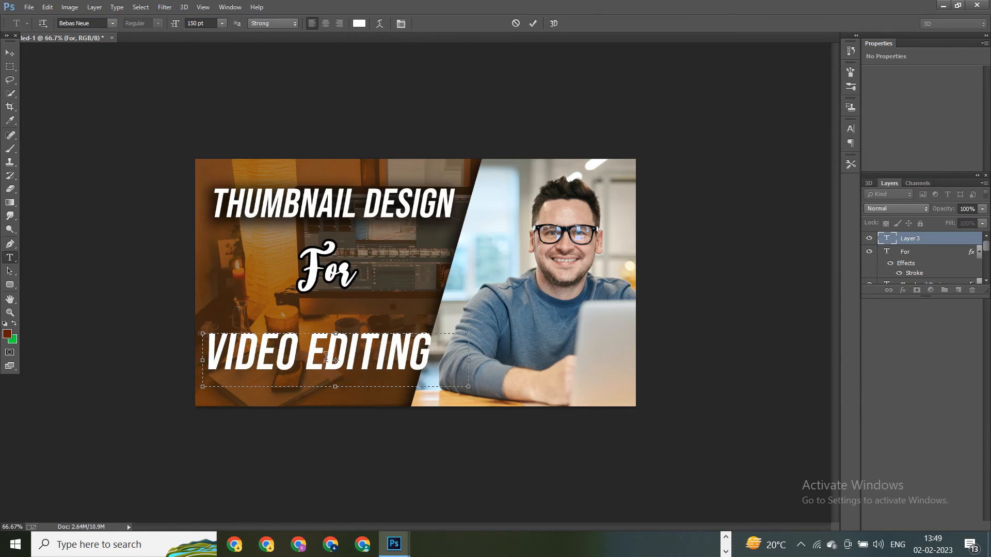
Step: Try other fonts on the whole "Video Editing" line and set it to Betron
{"action": "left_click", "coordinate": [102, 23]}
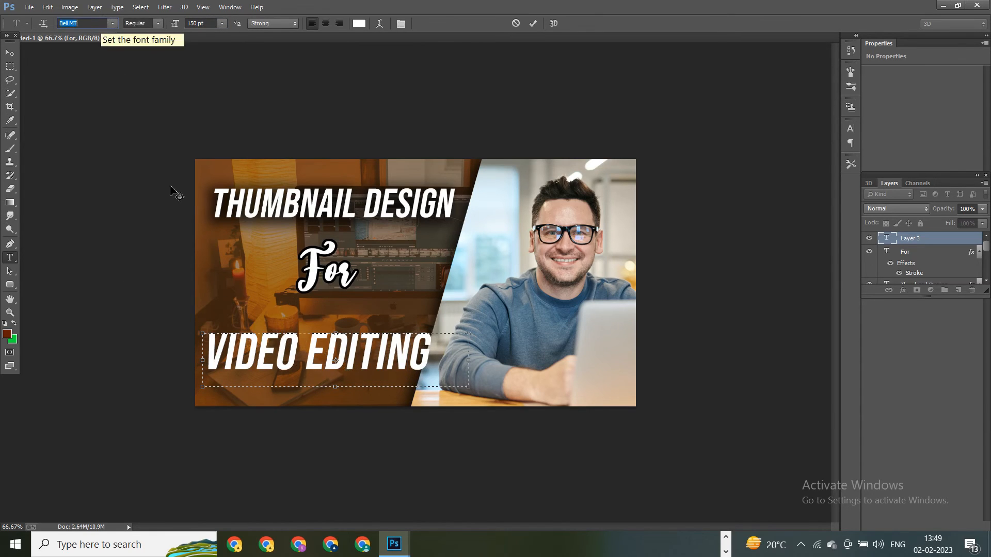
{"action": "left_click_drag", "start_coordinate": [434, 360], "coordinate": [147, 351]}
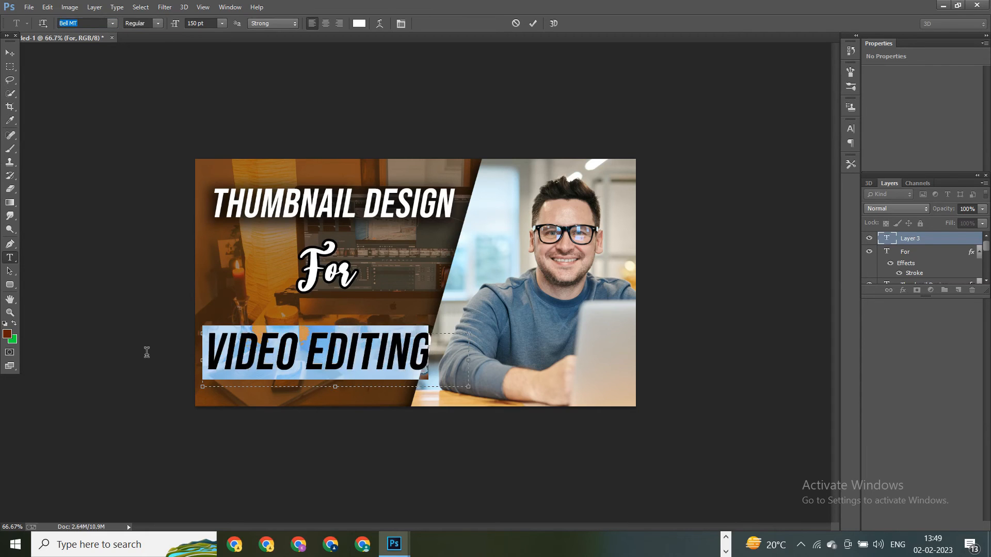
{"action": "left_click", "coordinate": [101, 22]}
{"action": "key", "text": "Down"}
{"action": "key", "text": "Down"}
{"action": "key", "text": "Down"}
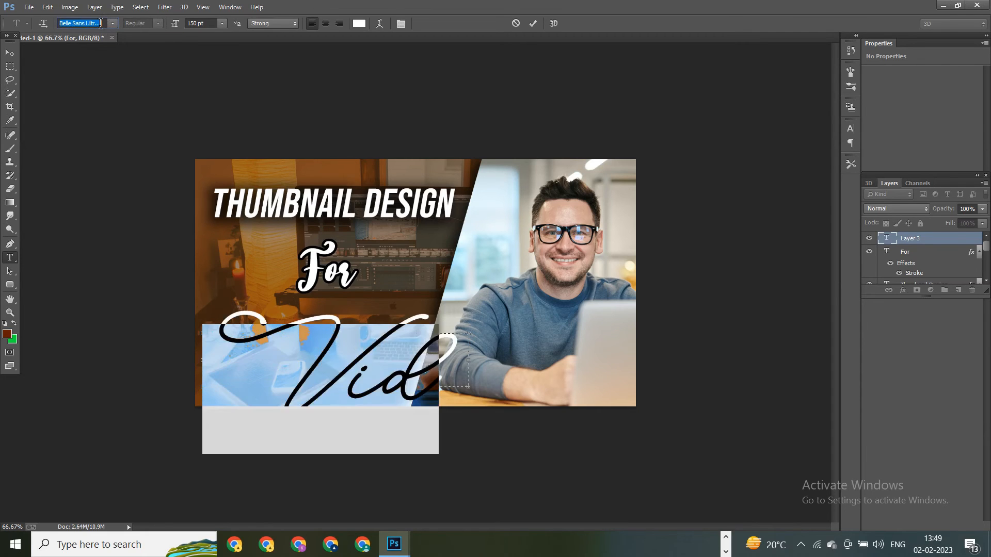
{"action": "key", "text": "Down"}
{"action": "key", "text": "Down"}
{"action": "key", "text": "Down"}
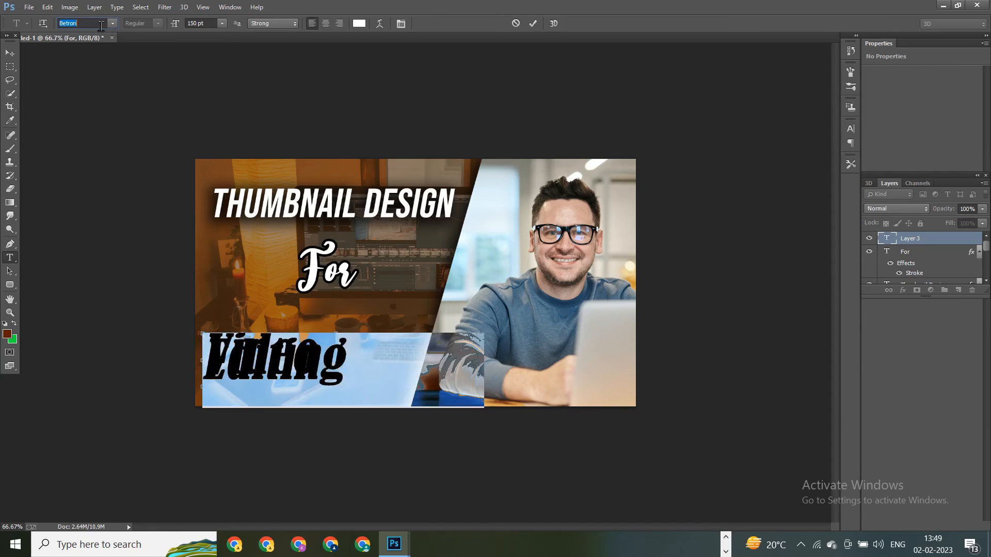
{"action": "key", "text": "Down"}
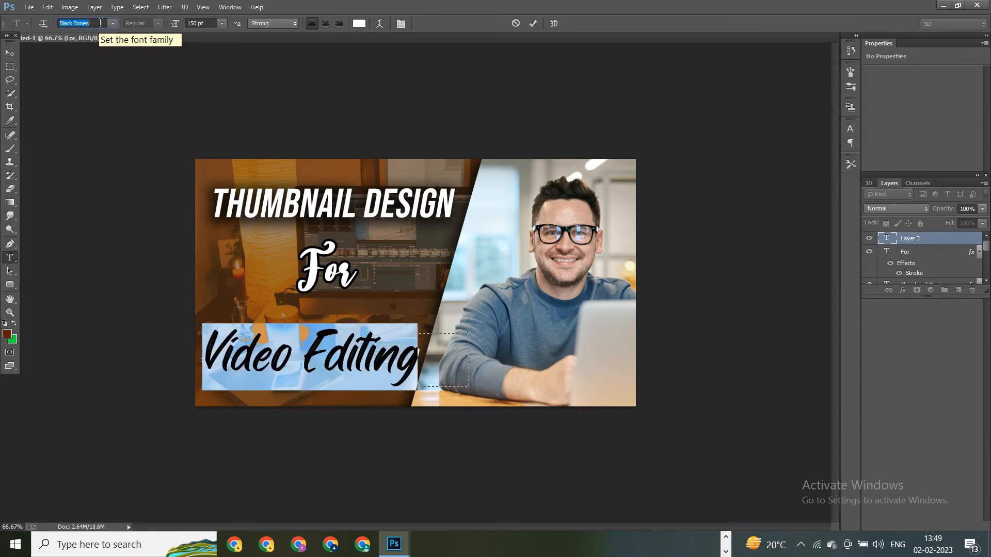
{"action": "key", "text": "Down"}
{"action": "key", "text": "Down"}
{"action": "key", "text": "Up"}
{"action": "key", "text": "Up"}
{"action": "key", "text": "Up"}
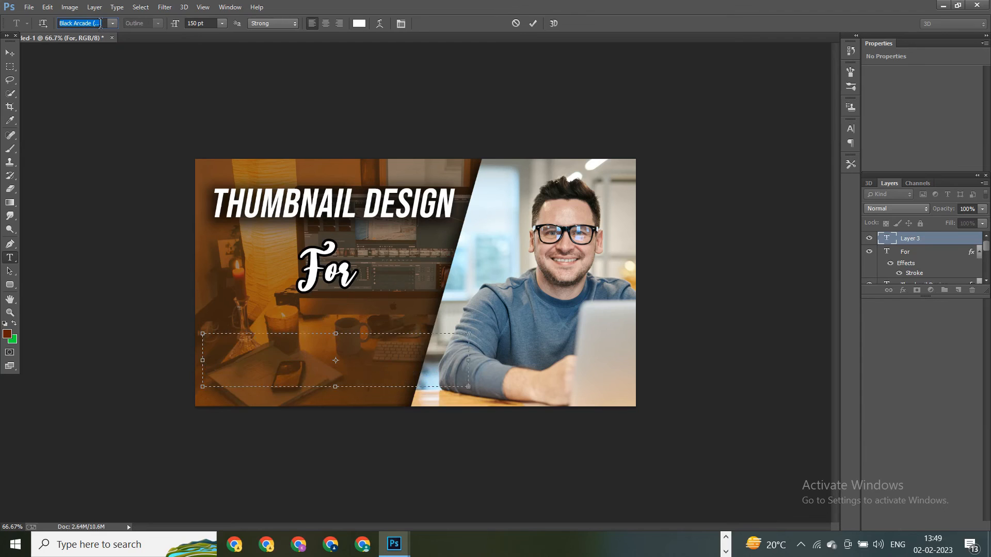
{"action": "key", "text": "Up"}
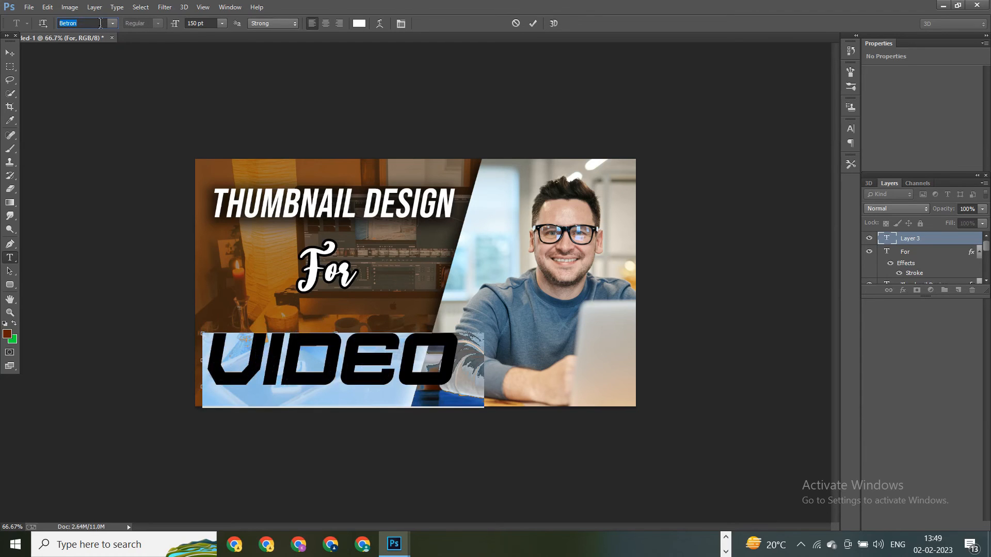
Step: Shrink the Betron "Video Editing" text to 63 pt so it fits on one line
{"action": "left_click", "coordinate": [209, 23]}
{"action": "key", "text": "Down"}
{"action": "key", "text": "Down"}
{"action": "key", "text": "Down"}
{"action": "key", "text": "Down"}
{"action": "key", "text": "Down"}
{"action": "key", "text": "Down"}
{"action": "key", "text": "Down"}
{"action": "key", "text": "Down"}
{"action": "key", "text": "Down"}
{"action": "key", "text": "Down"}
{"action": "key", "text": "Down"}
{"action": "key", "text": "Down"}
{"action": "key", "text": "Down"}
{"action": "key", "text": "Down"}
{"action": "key", "text": "Down"}
{"action": "key", "text": "Down"}
{"action": "key", "text": "Down"}
{"action": "key", "text": "Down"}
{"action": "key", "text": "Down"}
{"action": "key", "text": "Down"}
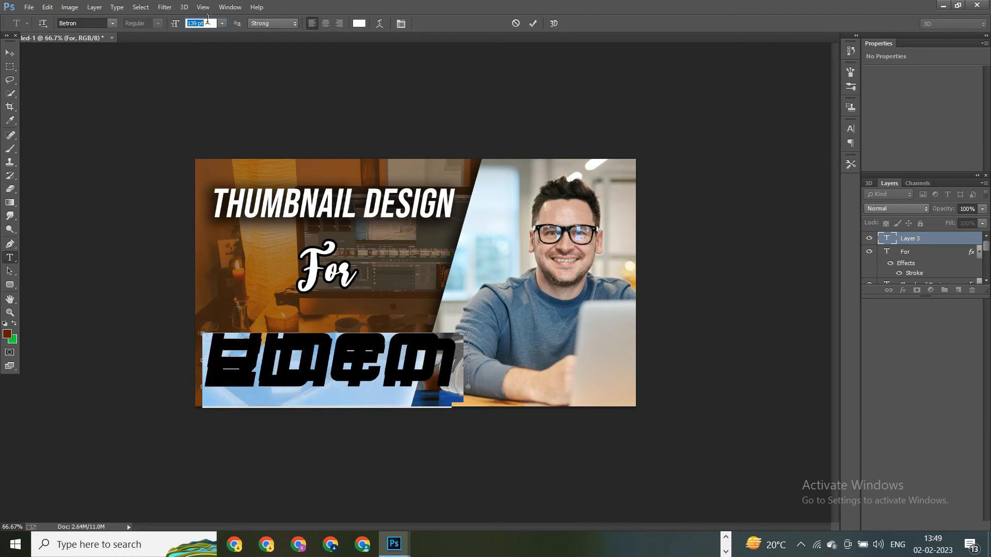
{"action": "key", "text": "Down"}
{"action": "key", "text": "Down"}
{"action": "key", "text": "Down"}
{"action": "key", "text": "Down"}
{"action": "key", "text": "Down"}
{"action": "key", "text": "Down"}
{"action": "key", "text": "Down"}
{"action": "key", "text": "Down"}
{"action": "key", "text": "Down"}
{"action": "key", "text": "Down"}
{"action": "key", "text": "Down"}
{"action": "key", "text": "Down"}
{"action": "key", "text": "Down"}
{"action": "key", "text": "Down"}
{"action": "key", "text": "Down"}
{"action": "key", "text": "Down"}
{"action": "key", "text": "Down"}
{"action": "key", "text": "Down"}
{"action": "key", "text": "Down"}
{"action": "key", "text": "Down"}
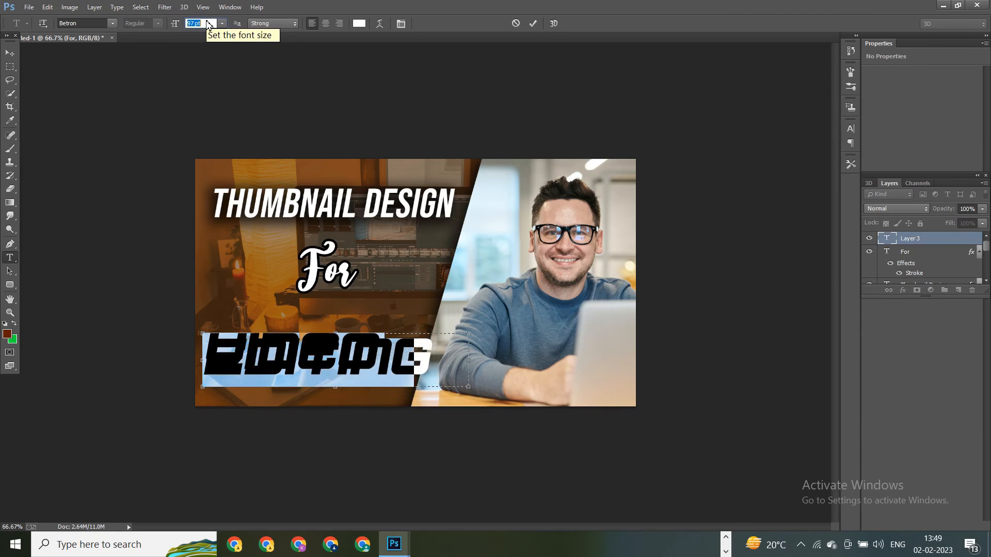
{"action": "key", "text": "Down"}
{"action": "key", "text": "Down"}
{"action": "key", "text": "Down"}
{"action": "key", "text": "Down"}
{"action": "key", "text": "Down"}
{"action": "key", "text": "Down"}
{"action": "key", "text": "Down"}
{"action": "key", "text": "Down"}
{"action": "key", "text": "Down"}
{"action": "key", "text": "Down"}
{"action": "key", "text": "Down"}
{"action": "key", "text": "Down"}
{"action": "key", "text": "Down"}
{"action": "key", "text": "Down"}
{"action": "key", "text": "Down"}
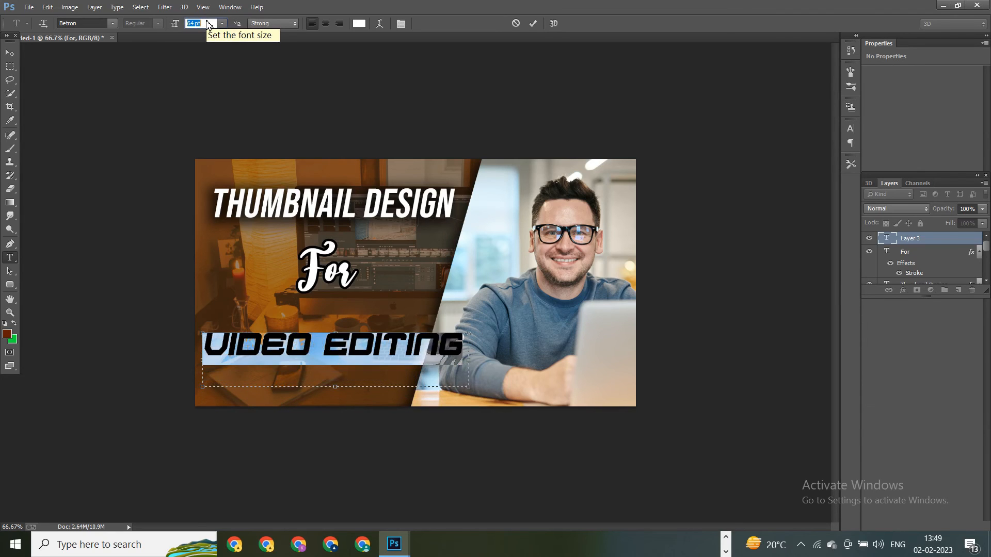
{"action": "key", "text": "Down"}
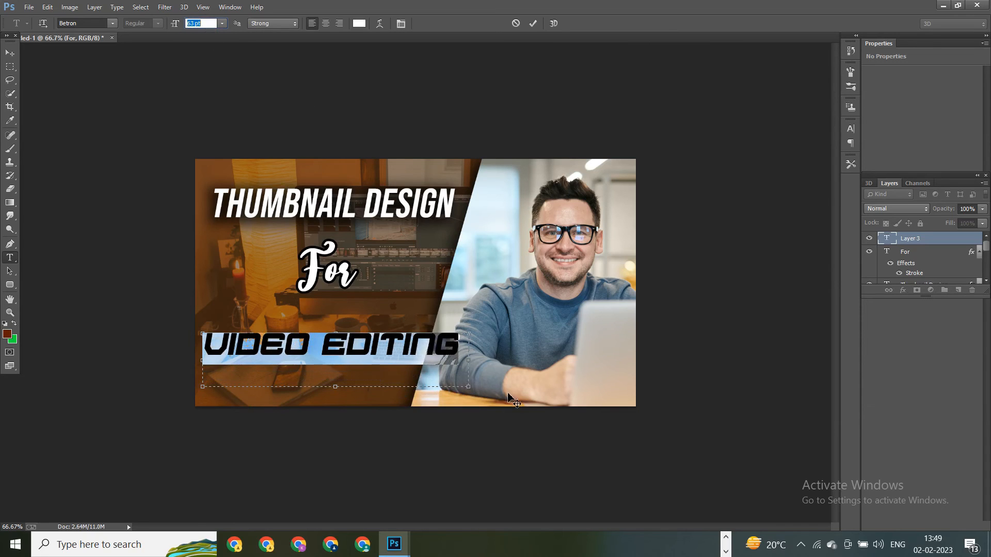
Step: Enlarge the "Video Editing" text box toward the laptop and set the line's font to Bebas Neue
{"action": "left_click_drag", "start_coordinate": [466, 389], "coordinate": [526, 397]}
{"action": "left_click", "coordinate": [461, 353]}
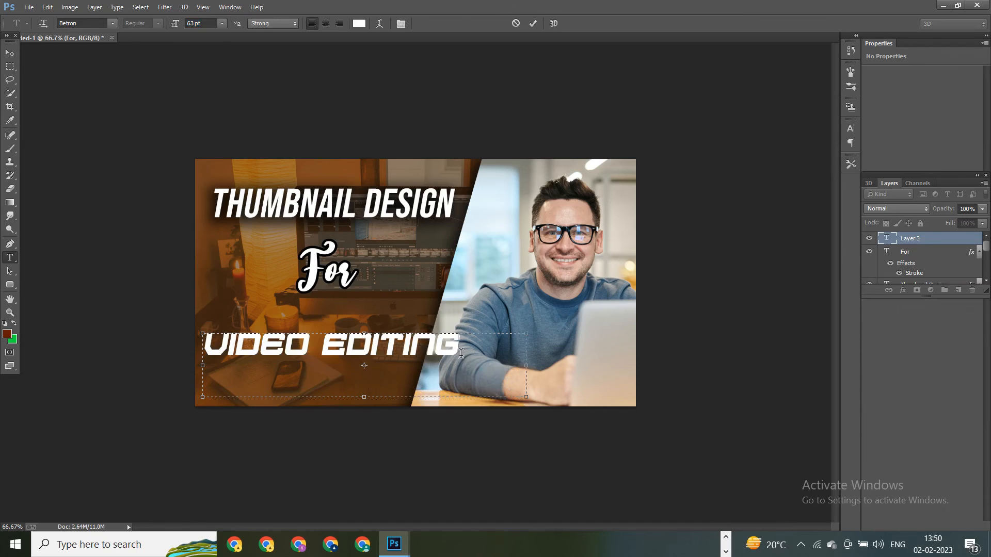
{"action": "left_click_drag", "start_coordinate": [465, 353], "coordinate": [102, 376]}
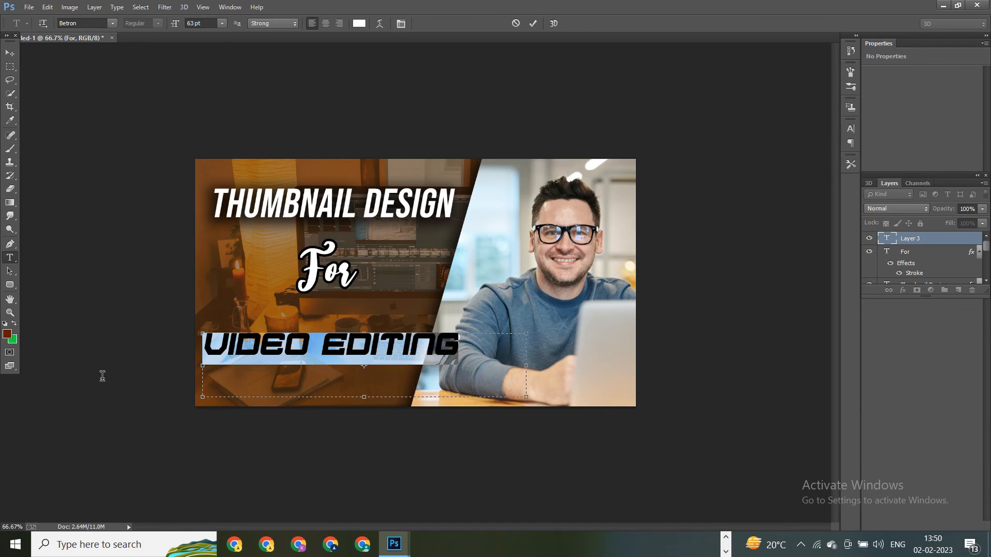
{"action": "left_click", "coordinate": [85, 23]}
{"action": "key", "text": "Up"}
{"action": "key", "text": "Up"}
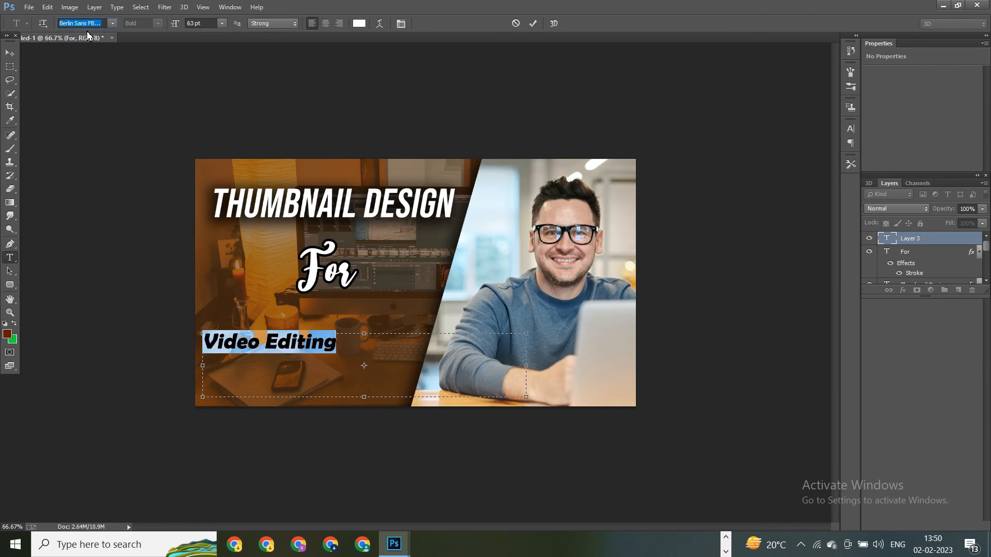
{"action": "key", "text": "Up"}
{"action": "key", "text": "Up"}
{"action": "key", "text": "Up"}
{"action": "key", "text": "Up"}
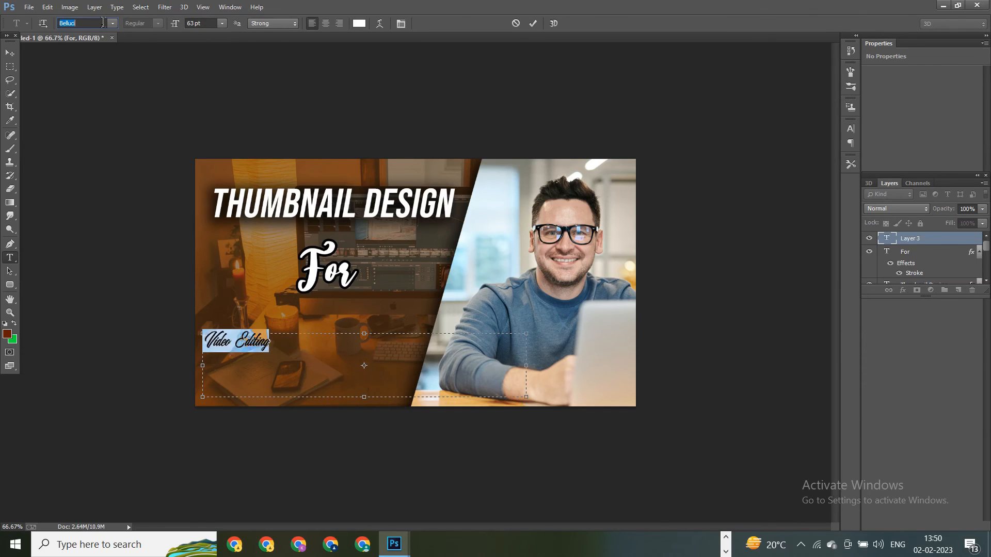
{"action": "key", "text": "Up"}
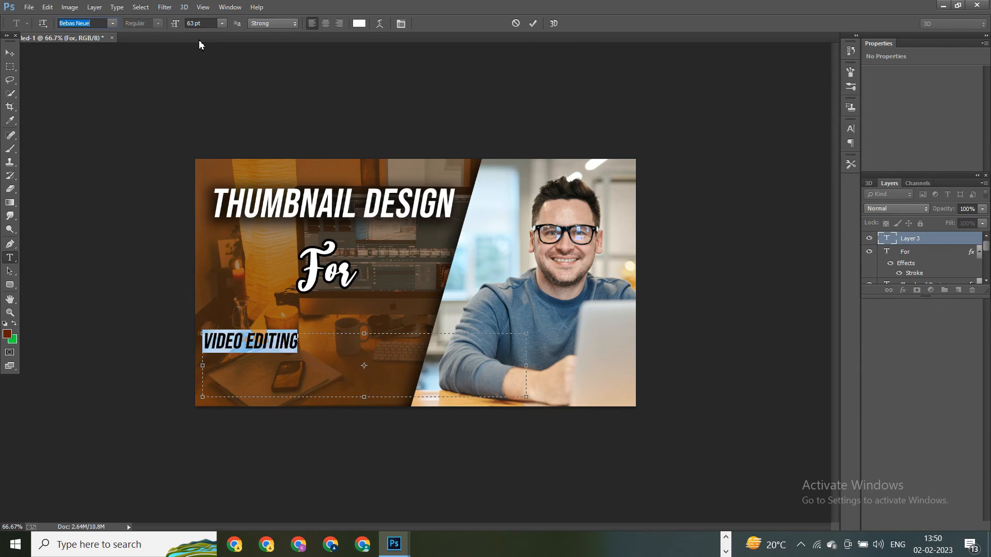
Step: Increase the "Video Editing" text size to 153 pt and commit the text edit
{"action": "left_click", "coordinate": [213, 23]}
{"action": "scroll", "coordinate": [212, 22], "scroll_direction": "up", "scroll_amount": 20}
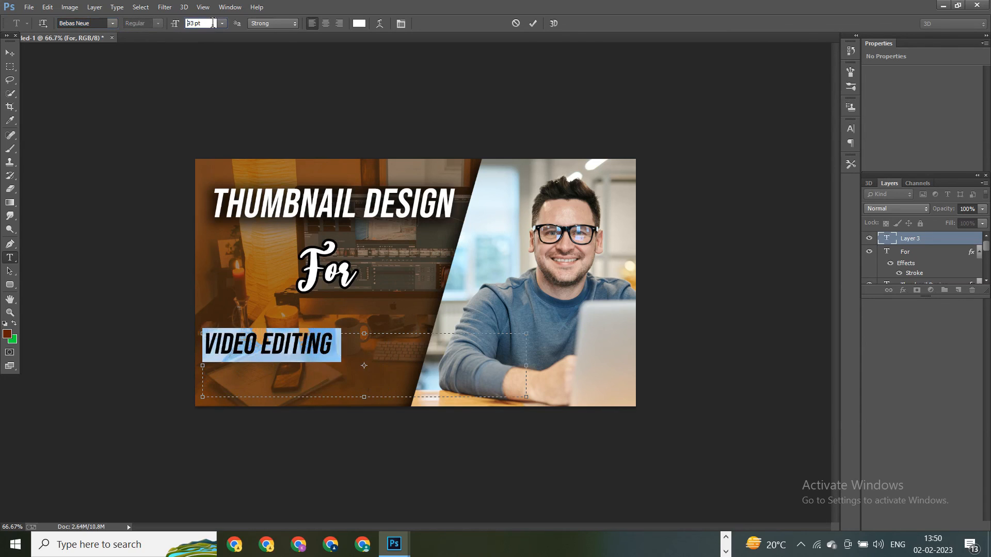
{"action": "scroll", "coordinate": [212, 23], "scroll_direction": "up", "scroll_amount": 20}
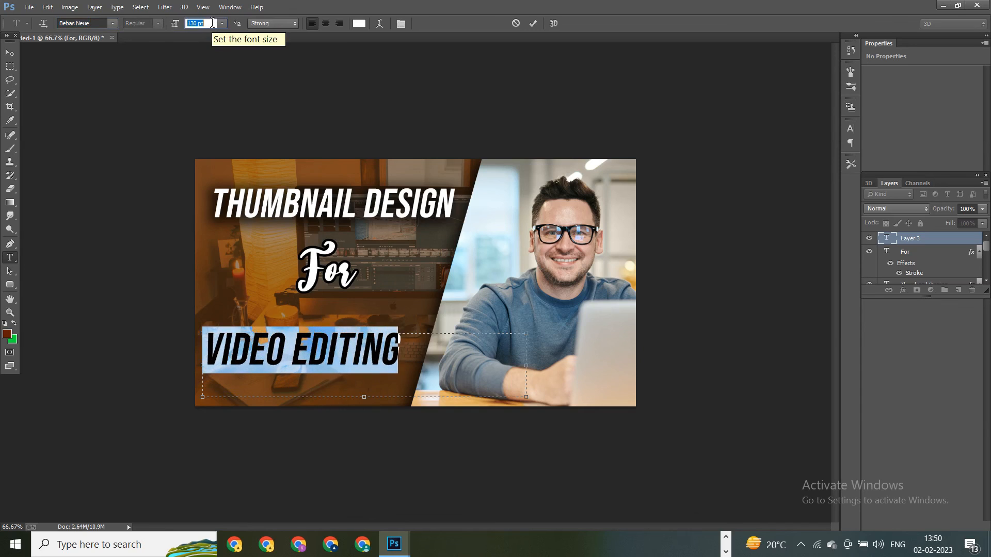
{"action": "scroll", "coordinate": [212, 23], "scroll_direction": "up", "scroll_amount": 10}
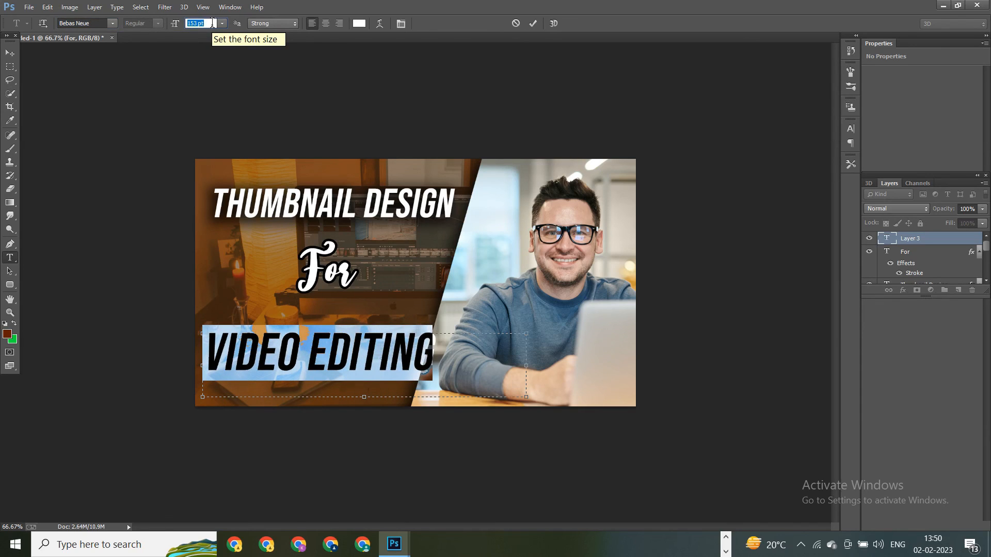
{"action": "left_click", "coordinate": [10, 53]}
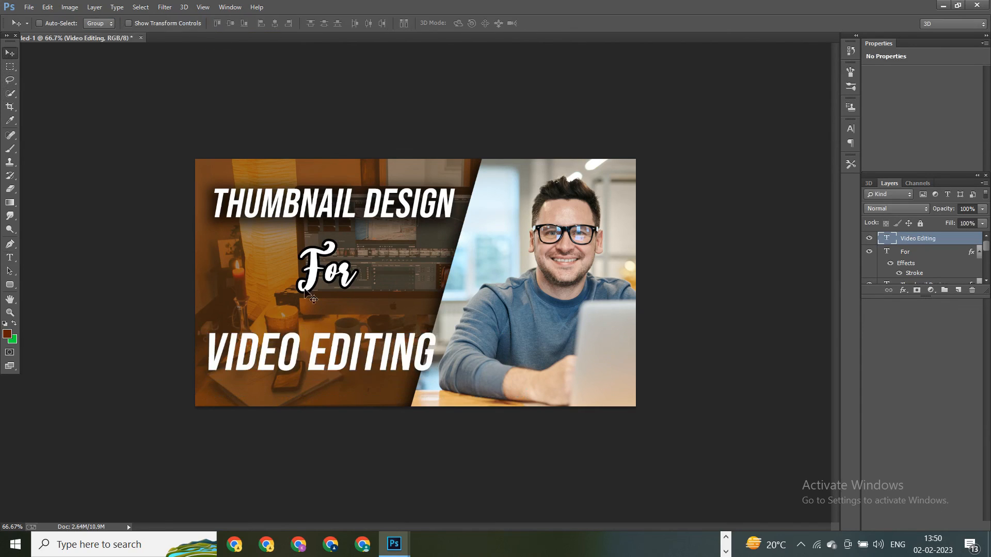
Step: Add a drop shadow to the "Video Editing" text layer with 13 px distance and 50% spread
{"action": "right_click", "coordinate": [914, 238]}
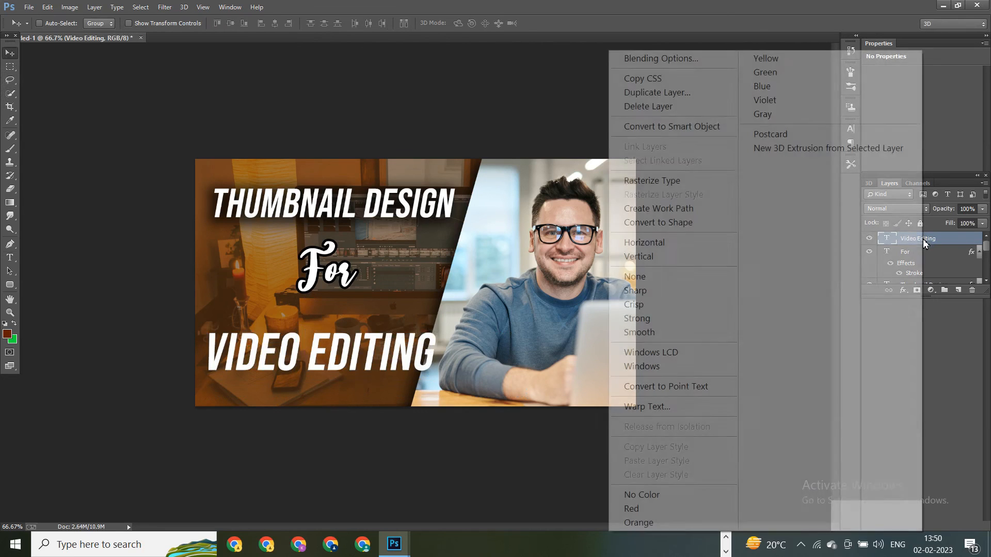
{"action": "left_click", "coordinate": [653, 61]}
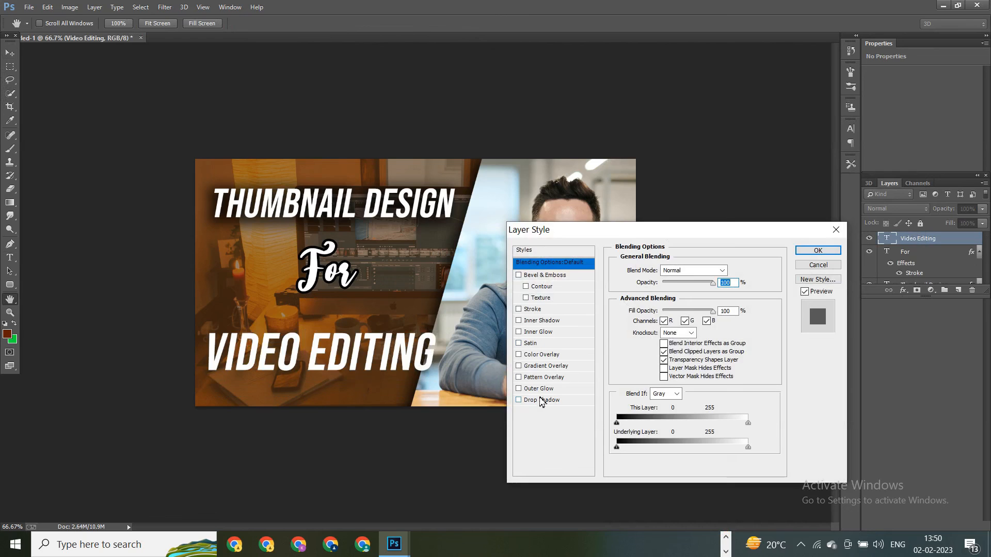
{"action": "left_click", "coordinate": [541, 400]}
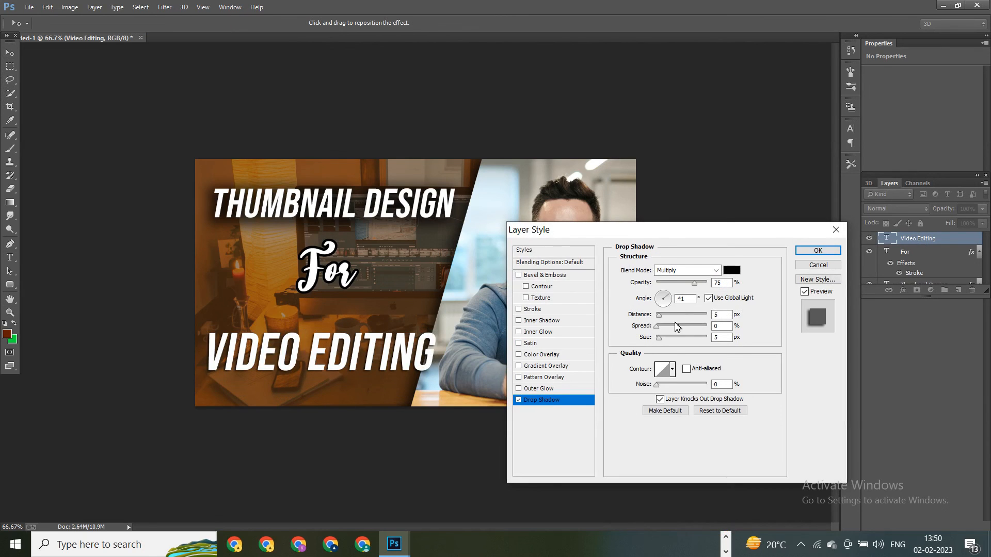
{"action": "left_click_drag", "start_coordinate": [659, 315], "coordinate": [666, 315]}
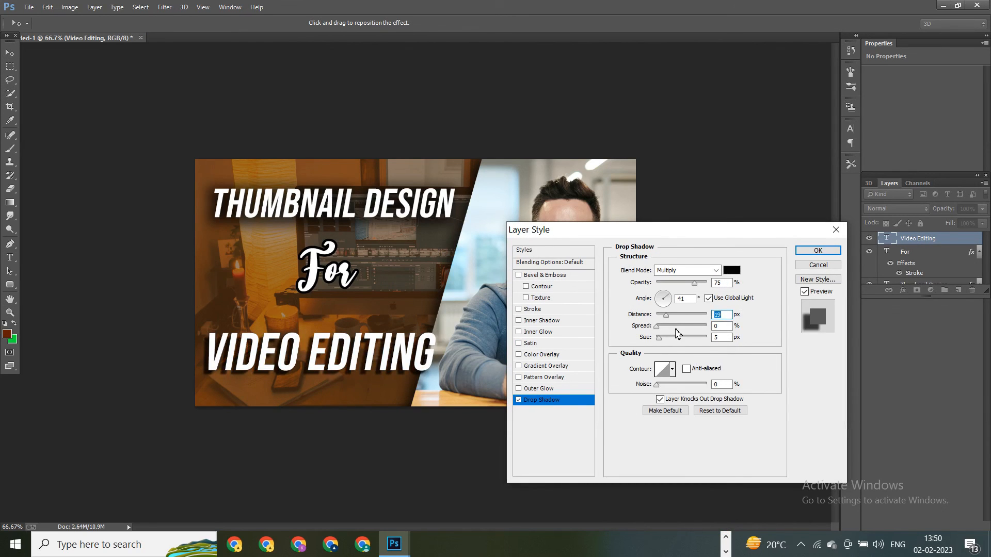
{"action": "left_click", "coordinate": [677, 328]}
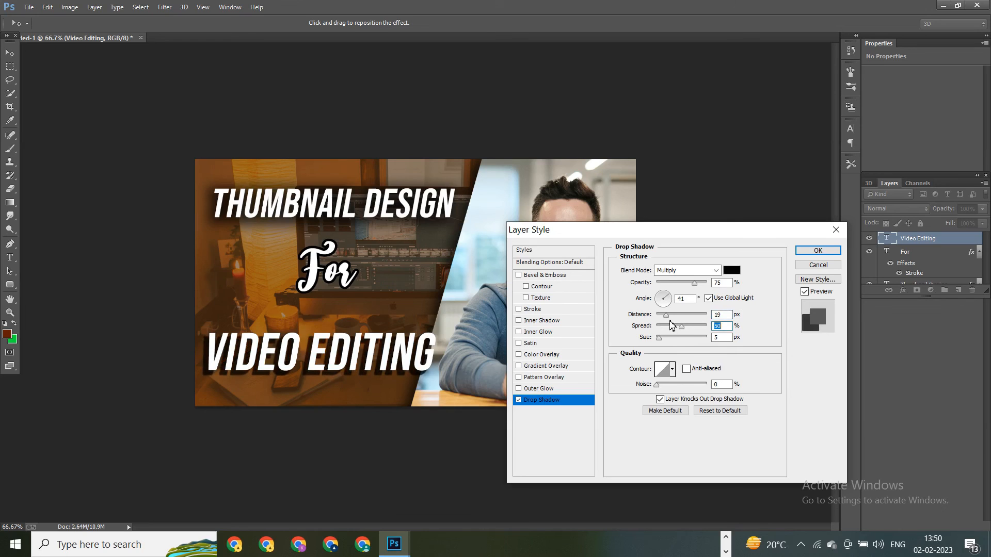
{"action": "left_click_drag", "start_coordinate": [667, 319], "coordinate": [664, 322]}
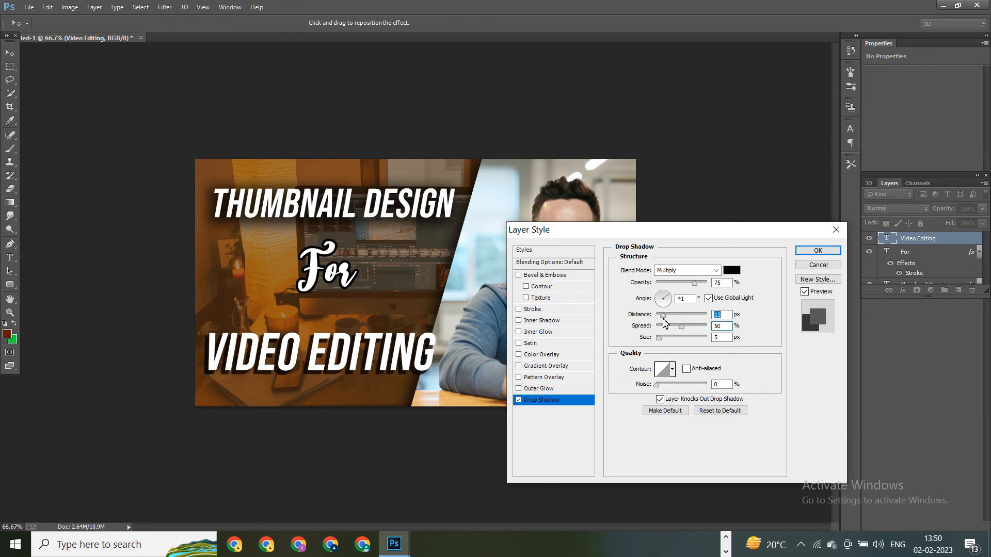
Step: Refine the "Video Editing" drop shadow to a 22° angle, 31% spread and 9 px distance, and apply the layer style
{"action": "left_click_drag", "start_coordinate": [667, 307], "coordinate": [673, 308]}
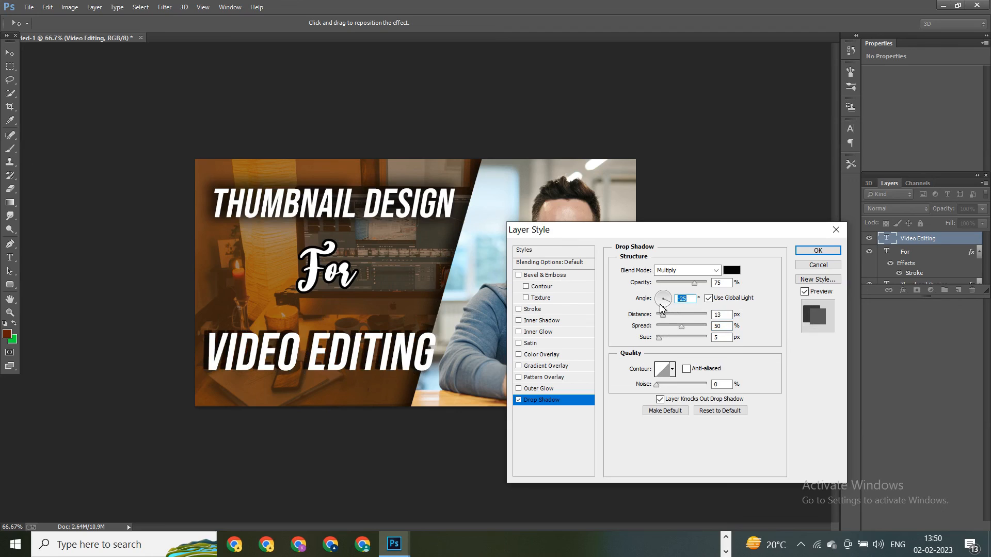
{"action": "left_click_drag", "start_coordinate": [656, 305], "coordinate": [673, 304]}
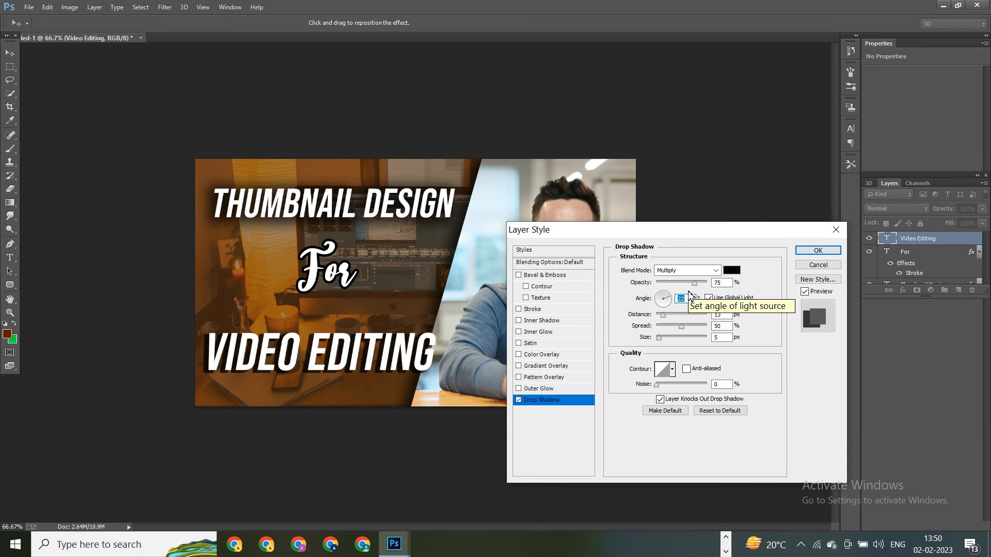
{"action": "left_click_drag", "start_coordinate": [681, 327], "coordinate": [674, 331]}
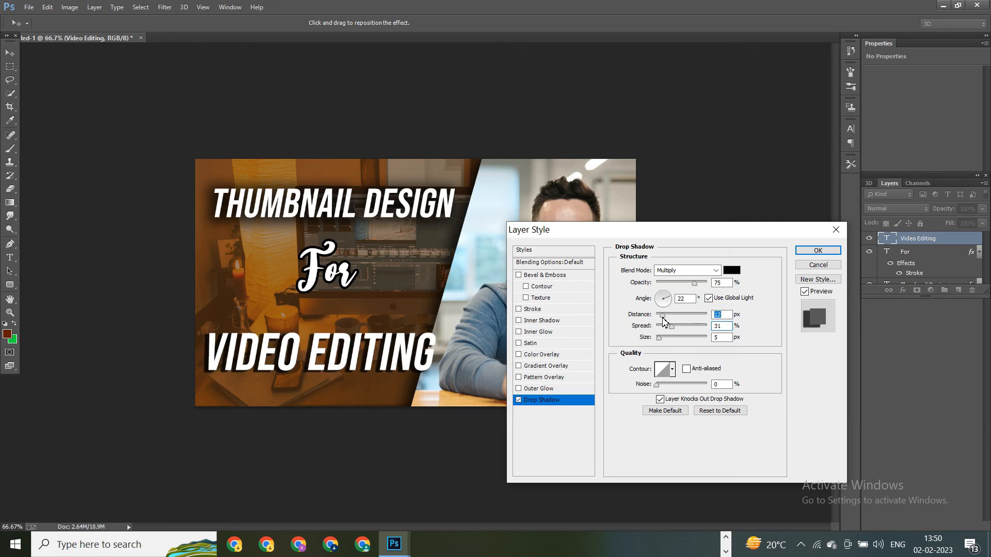
{"action": "left_click_drag", "start_coordinate": [663, 320], "coordinate": [663, 320]}
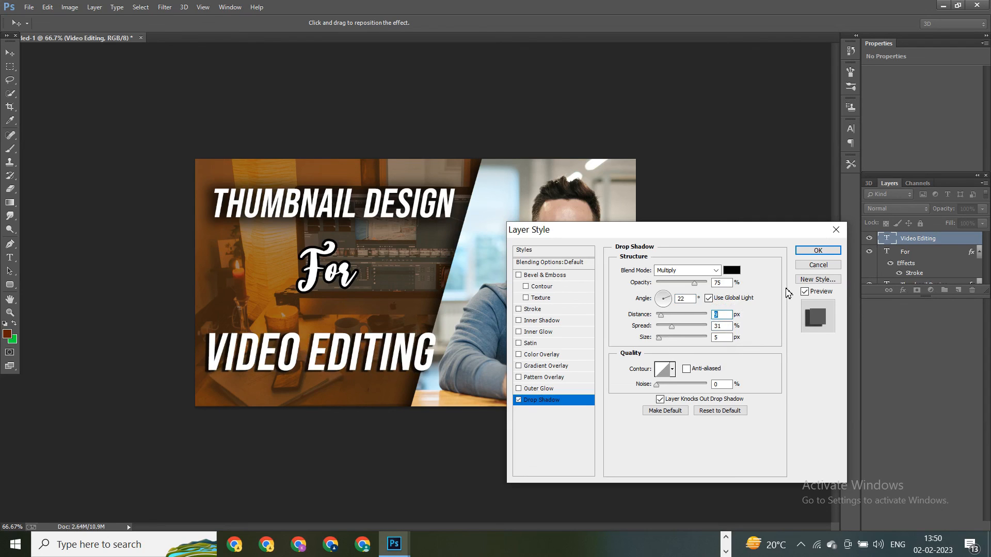
{"action": "left_click", "coordinate": [816, 252]}
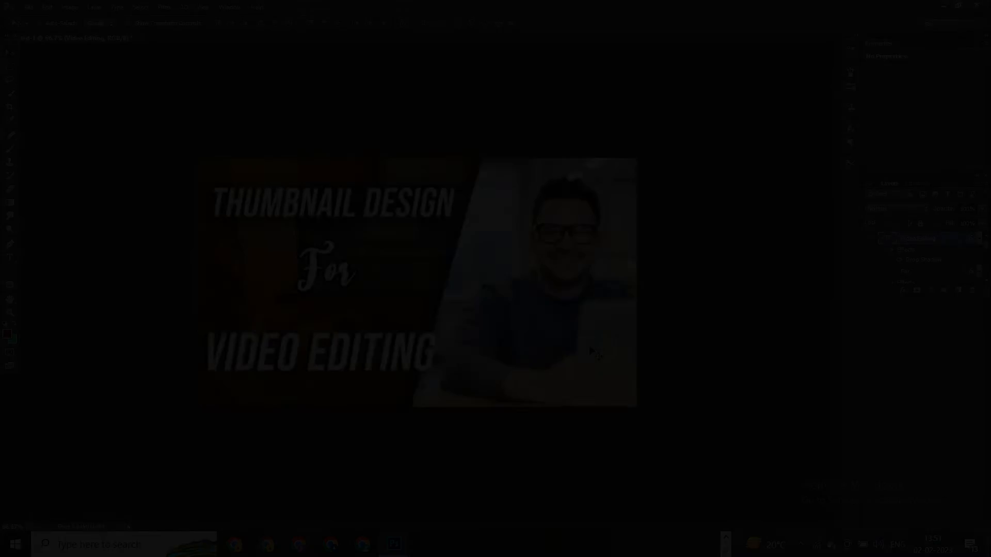
{"action": "key", "text": "ctrl+1"}
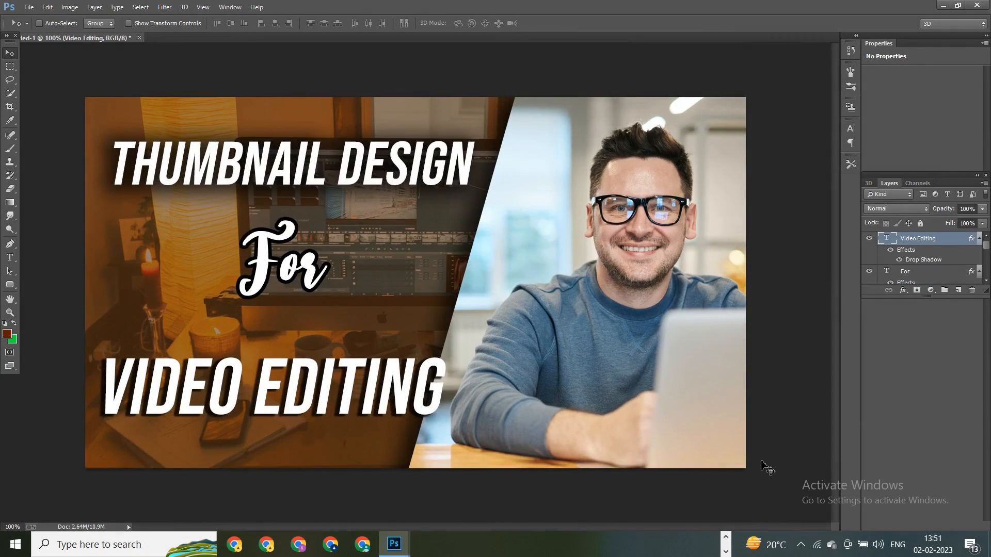